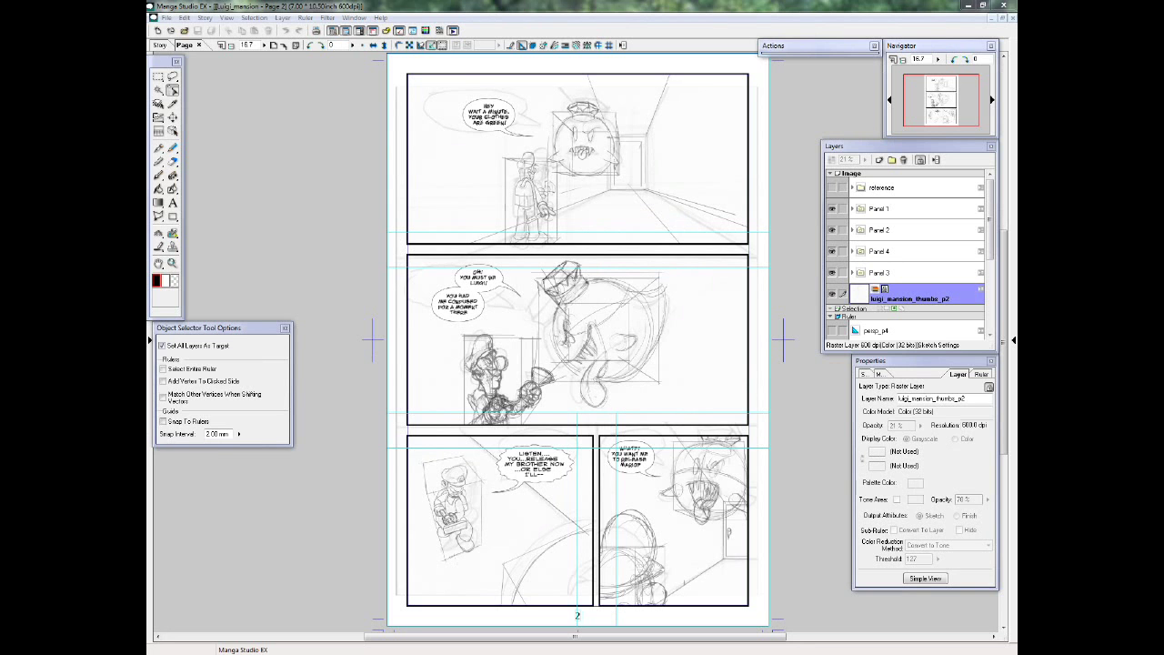
# - Zoom in with the Zoom tool on the speech balloon at panel 1's top-left
pyautogui.click(584, 6)
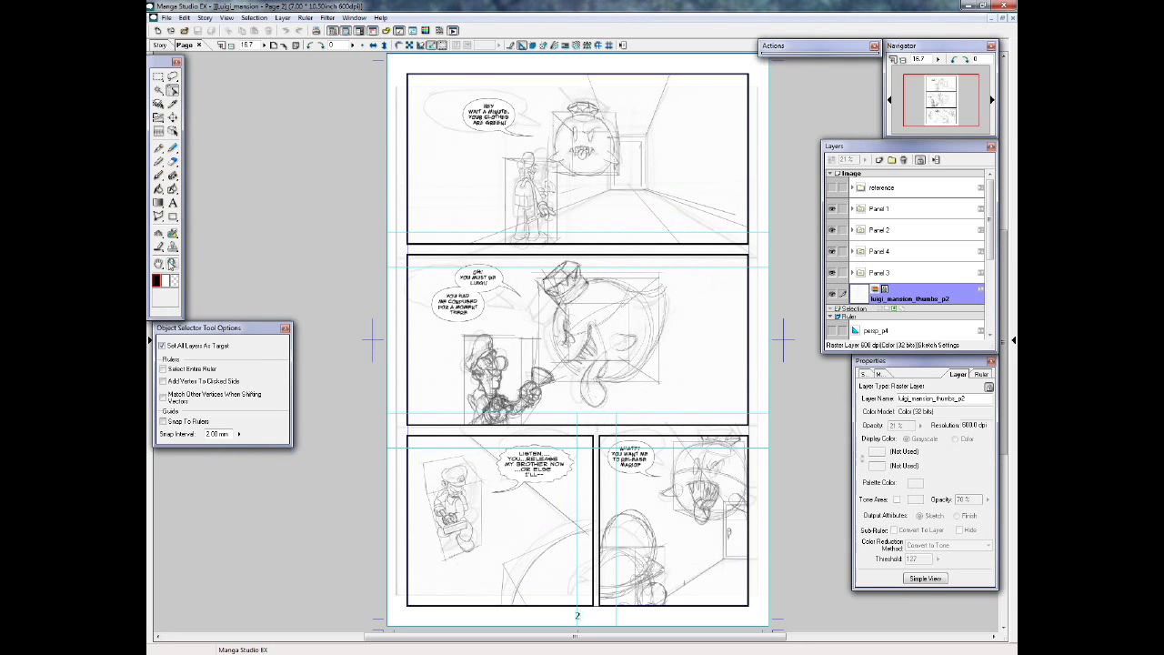
pyautogui.click(171, 264)
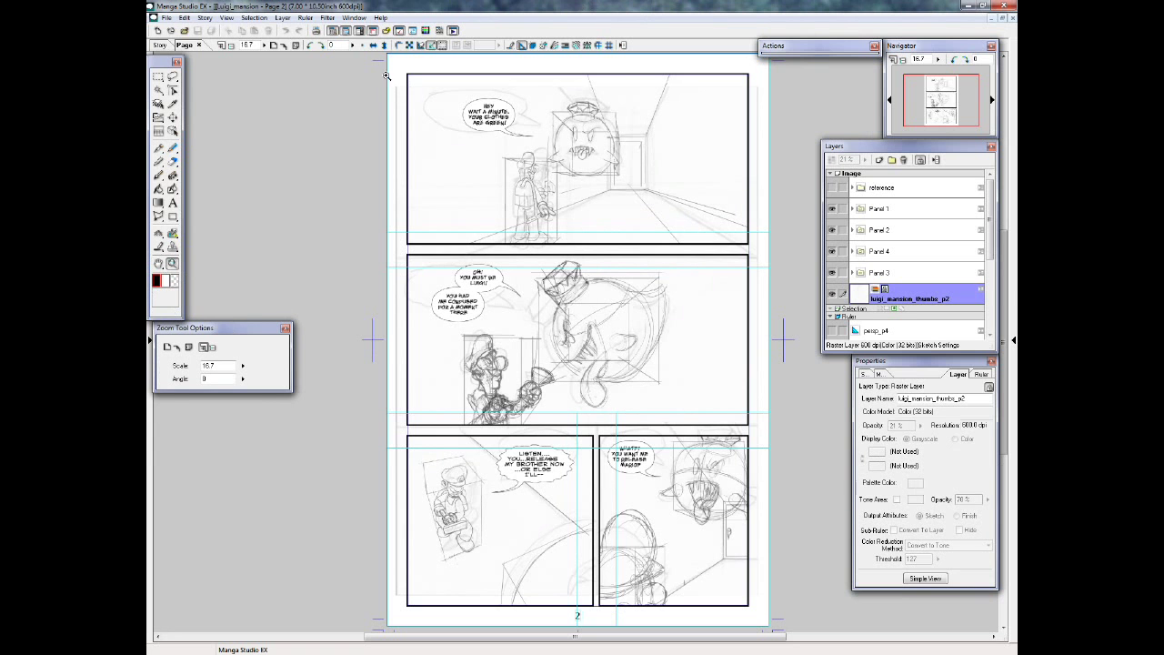
pyautogui.moveTo(388, 84); pyautogui.dragTo(613, 216)
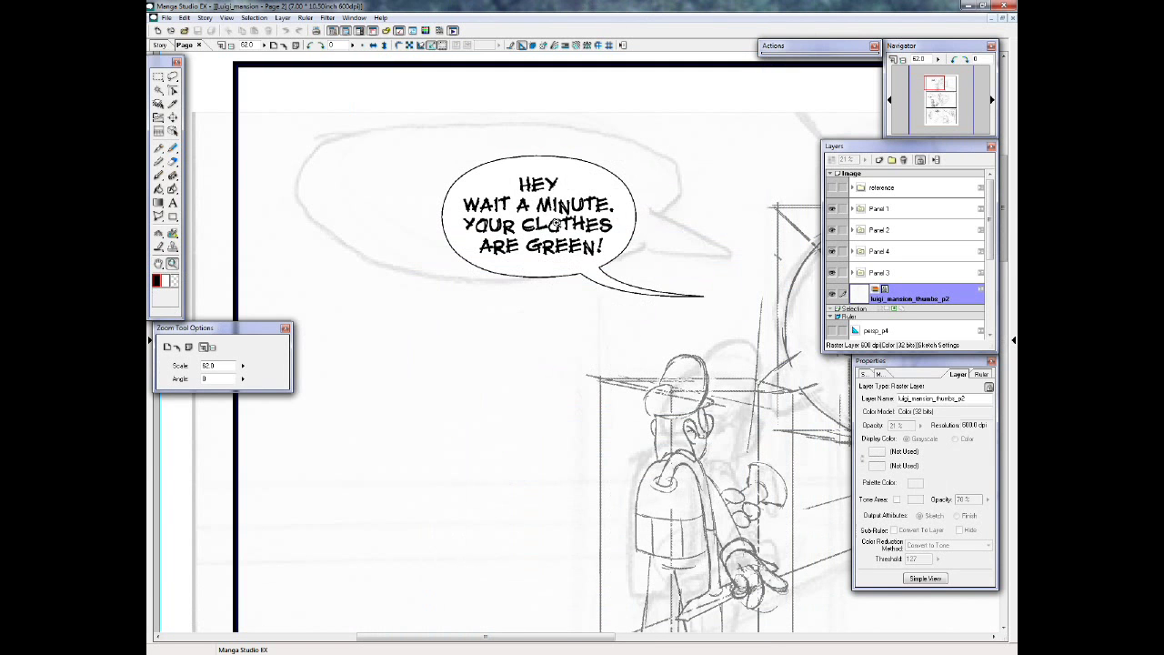
pyautogui.scroll(1, 618, 238)
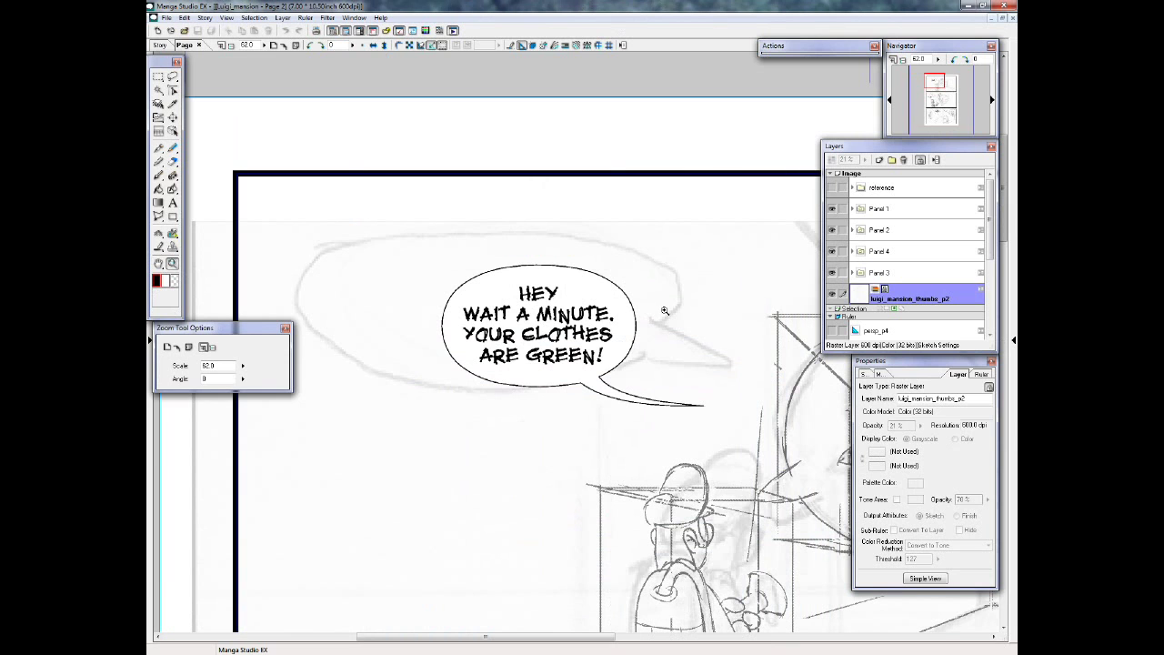
# - Switch back to the Object Selector and scroll to frame the balloon
pyautogui.click(173, 90)
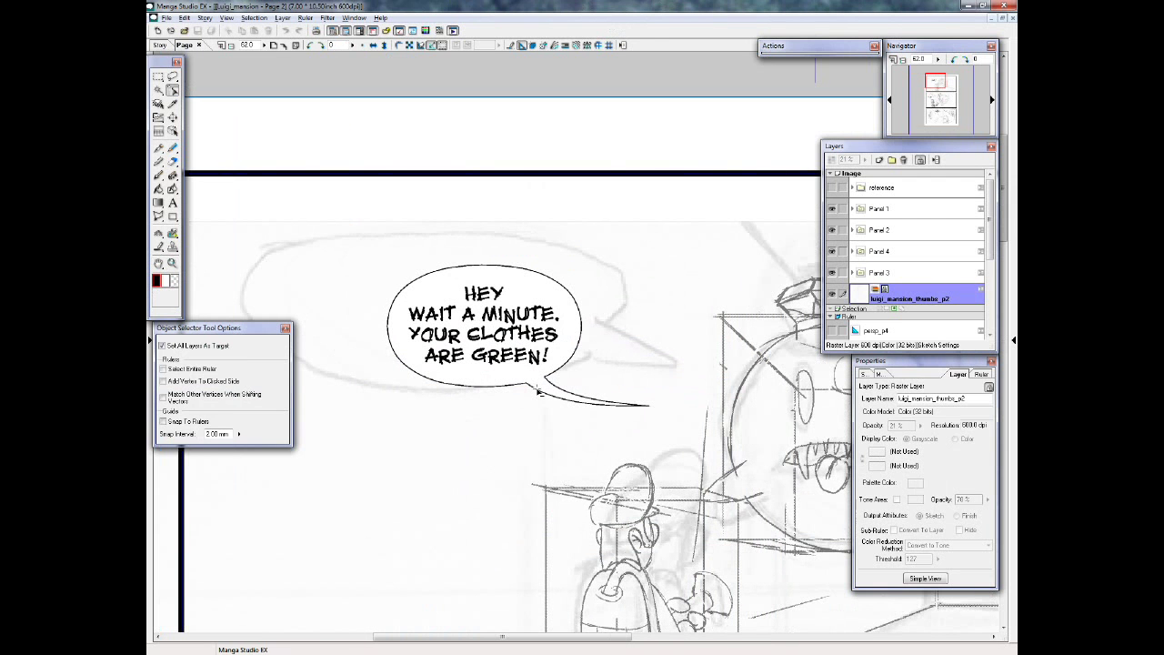
pyautogui.hscroll(2, 540, 392)
pyautogui.scroll(-2, 495, 382)
pyautogui.scroll(-2, 495, 382)
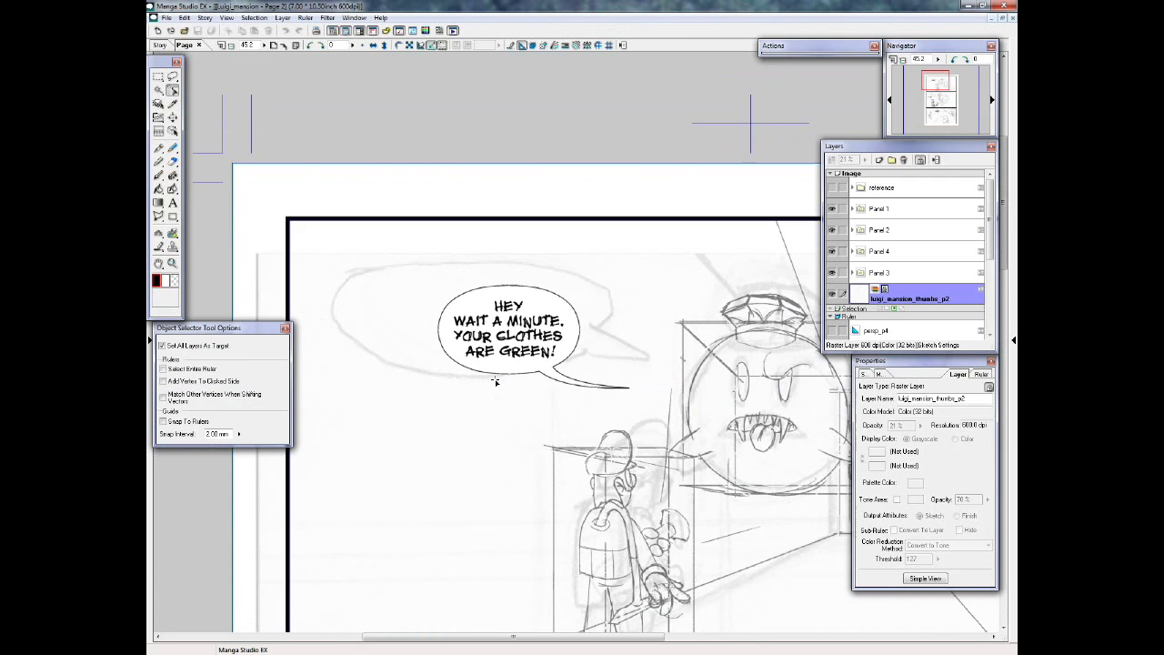
pyautogui.scroll(2, 484, 293)
pyautogui.scroll(1, 534, 339)
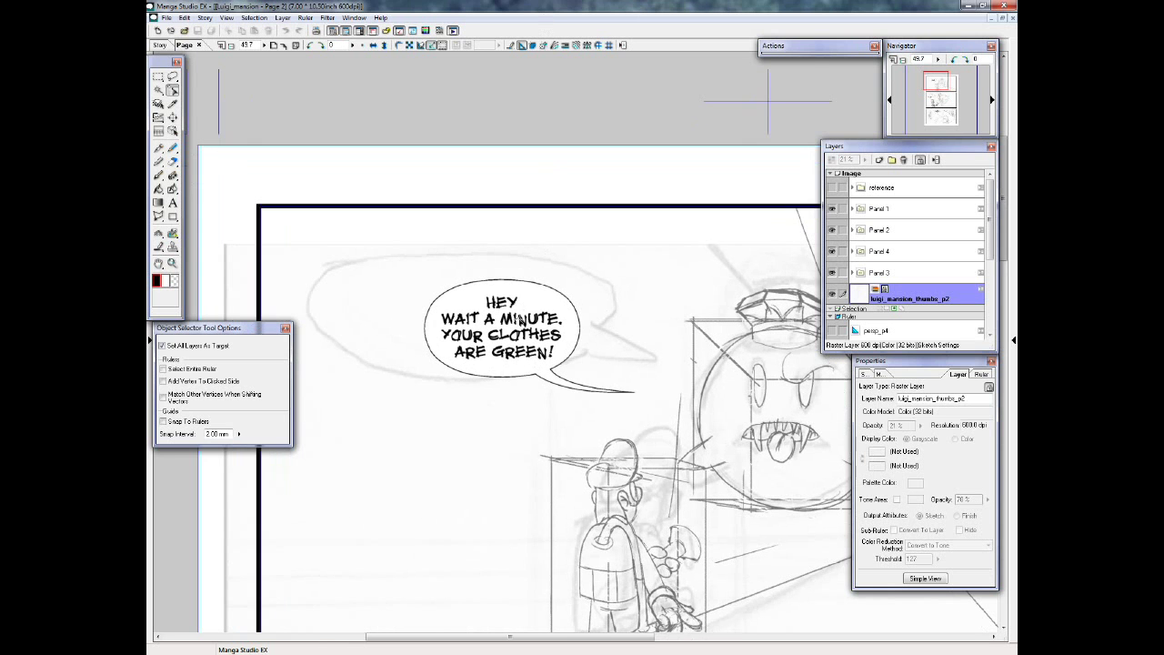
pyautogui.scroll(2, 518, 318)
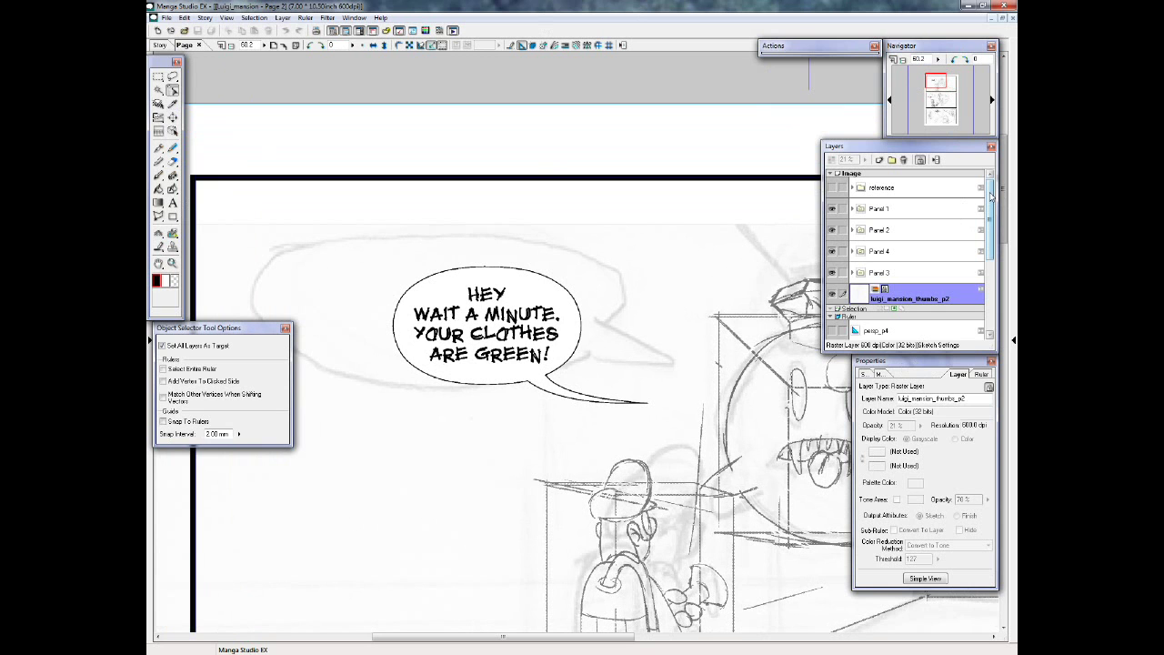
# - With the Text tool active, expand Panel 1 in Layers and hide its Text Folder
pyautogui.click(173, 201)
pyautogui.scroll(2, 451, 423)
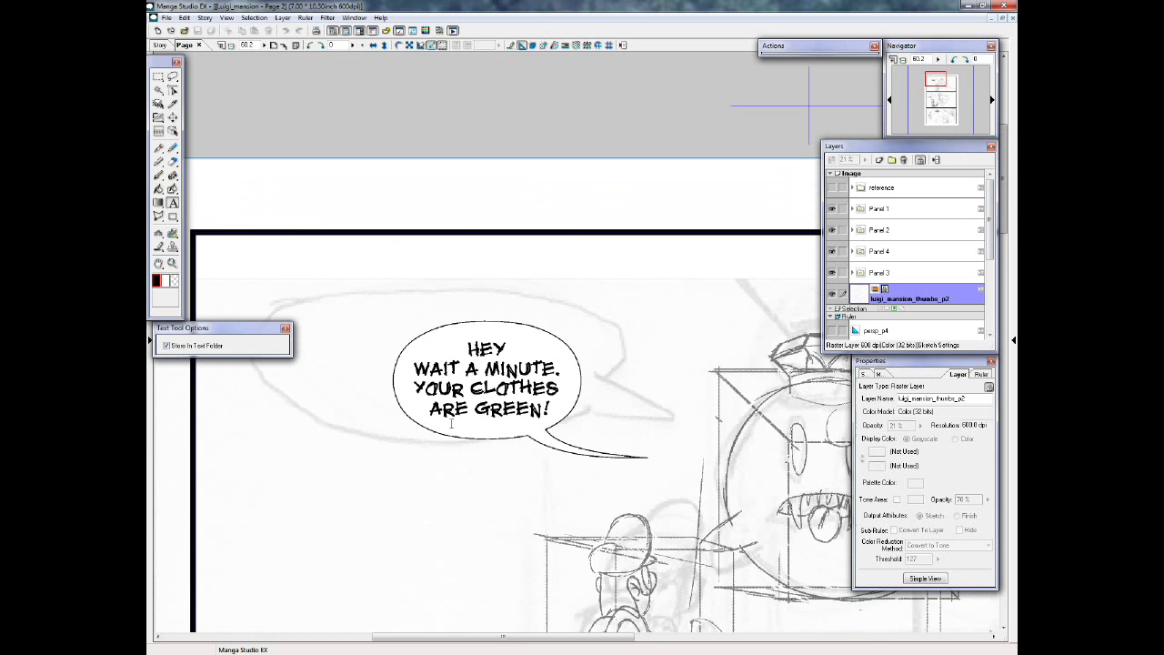
pyautogui.moveTo(517, 636); pyautogui.dragTo(478, 637)
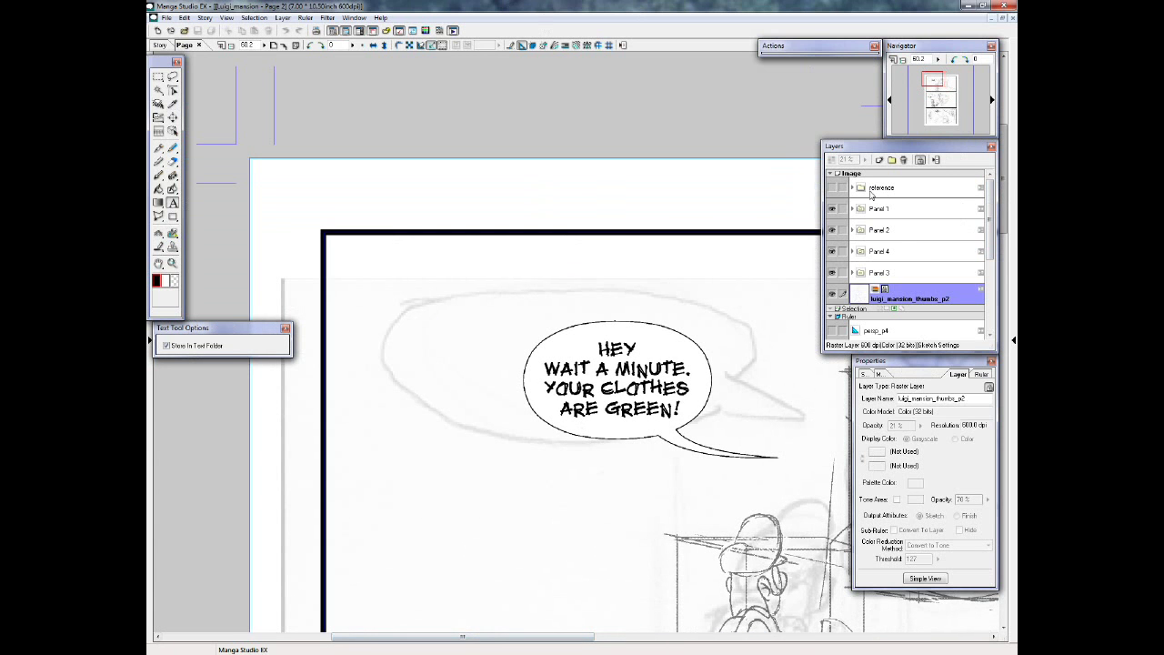
pyautogui.click(890, 208)
pyautogui.click(852, 209)
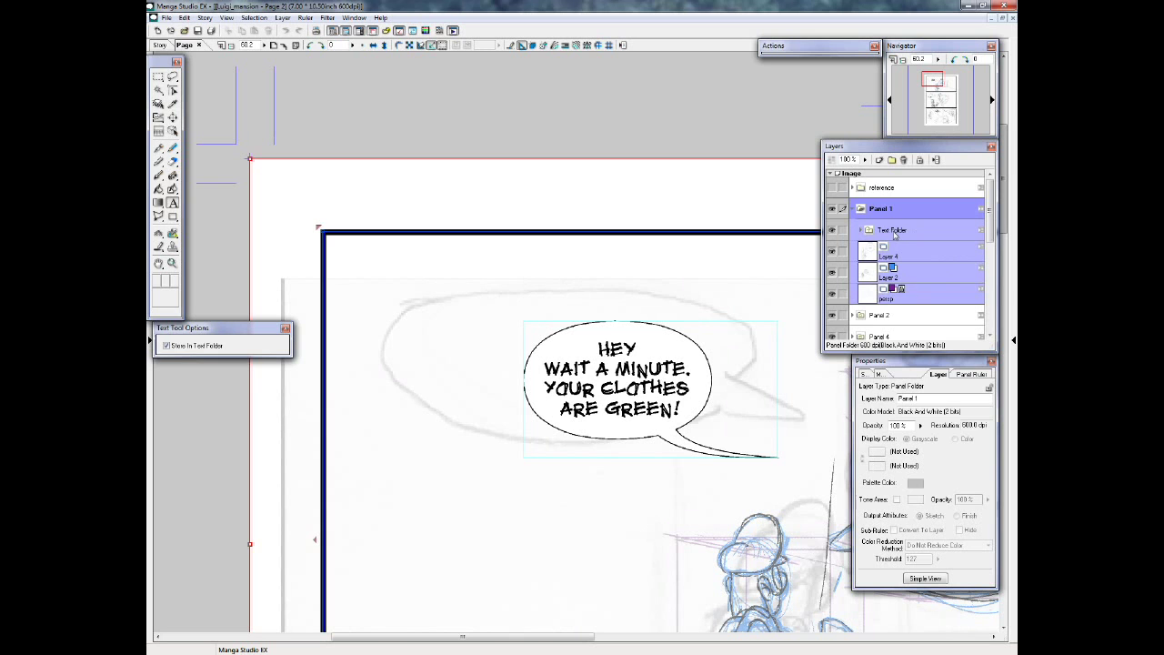
pyautogui.click(896, 233)
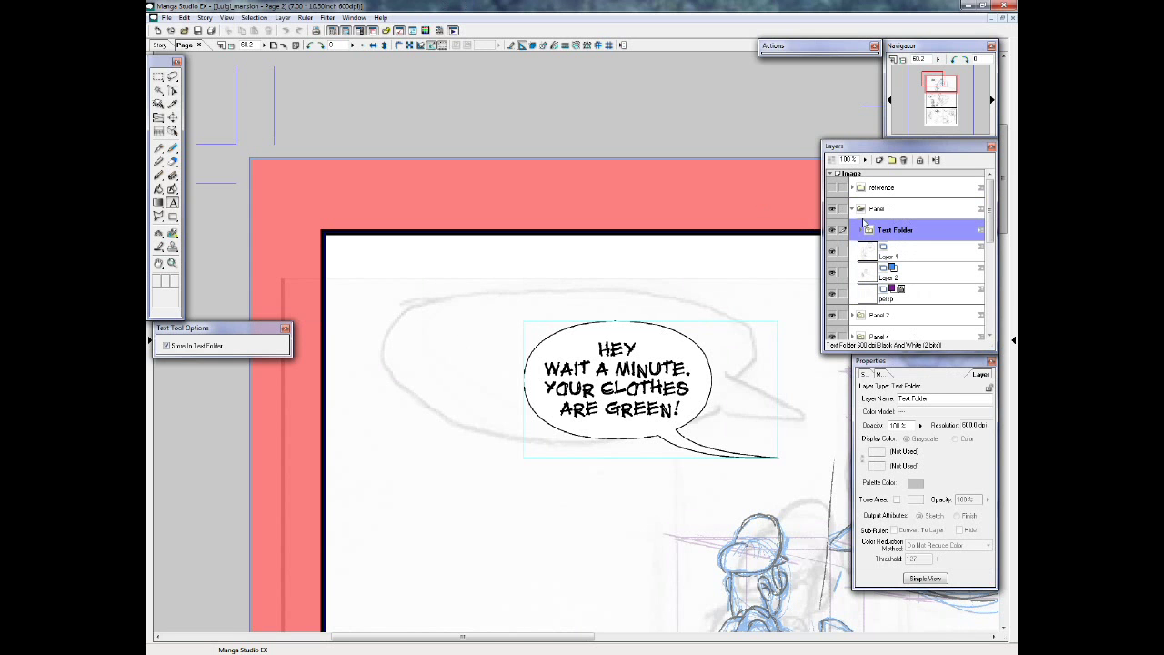
pyautogui.click(831, 230)
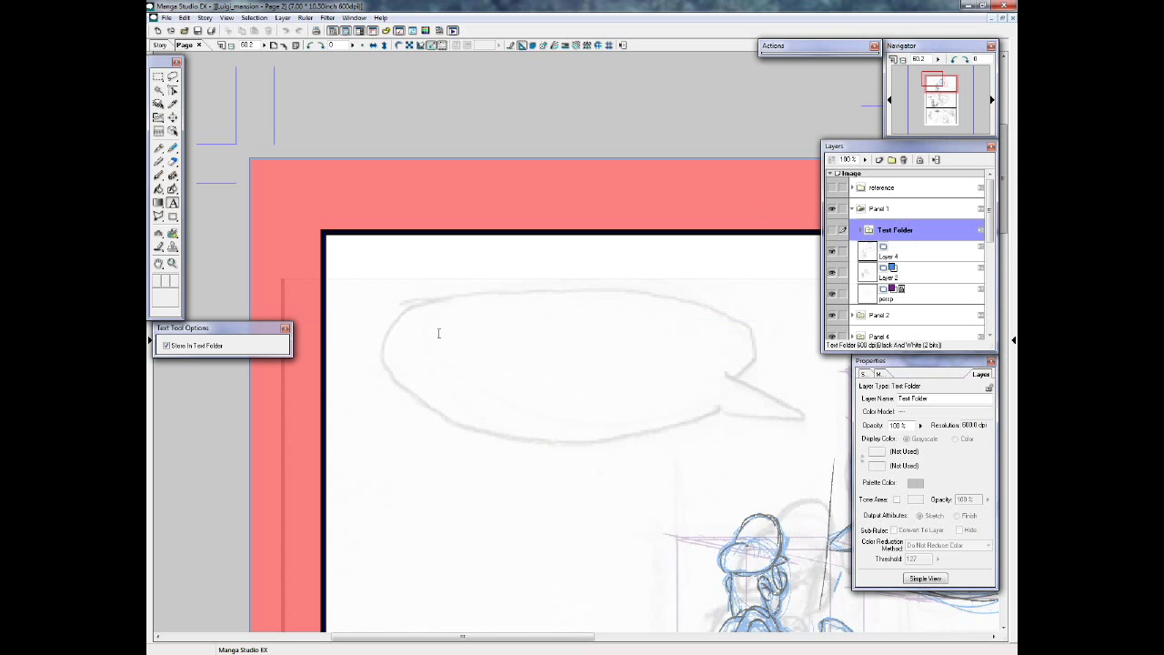
# - Type 'HEY WAIT A MINUTE. YOUR CLOTHES ARE GREEN!' inside the sketched balloon, fixing typos
pyautogui.click(471, 344)
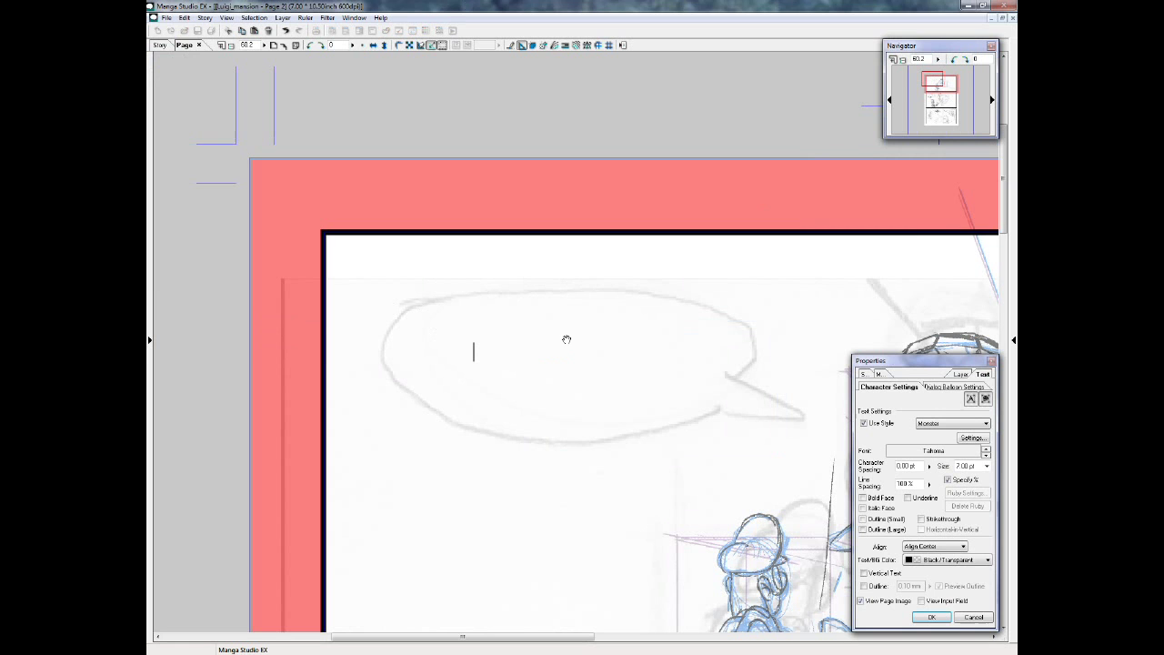
pyautogui.write('HEY WAI')
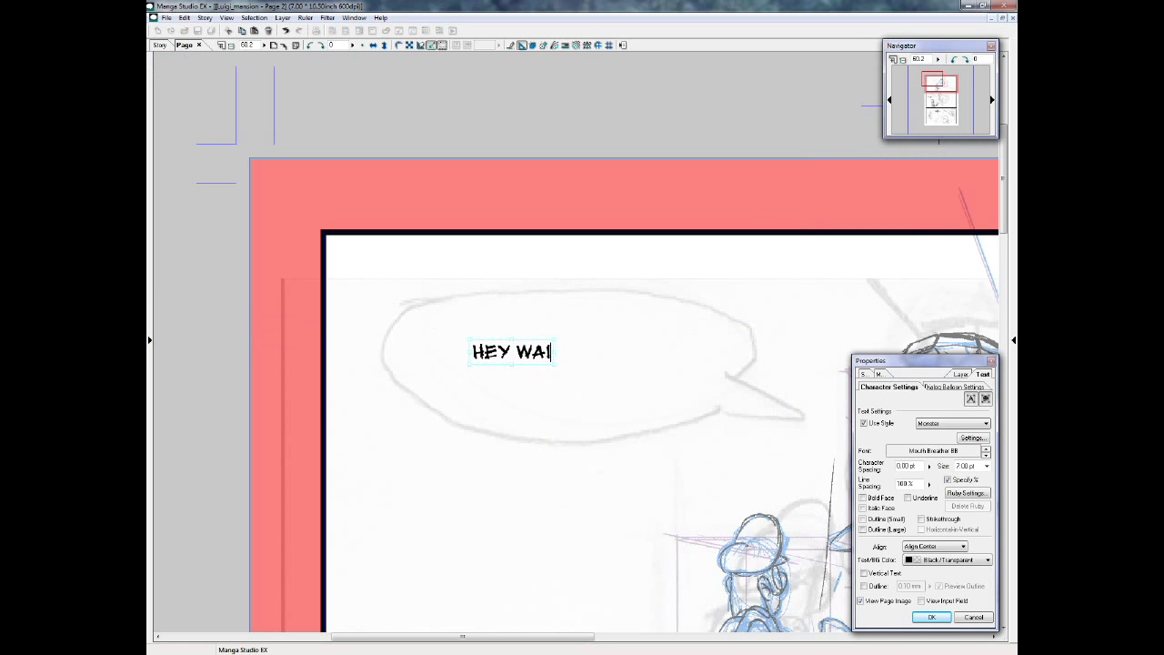
pyautogui.write('T A MINUTE. YOU')
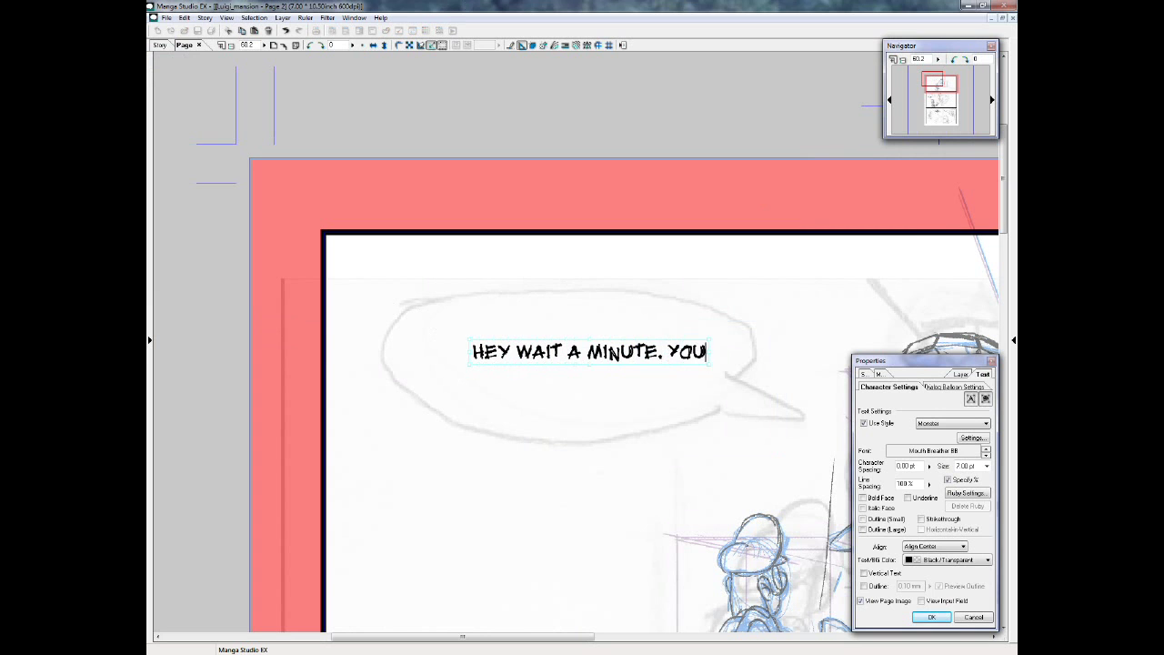
pyautogui.write('R CLOTHES ARE GOT')
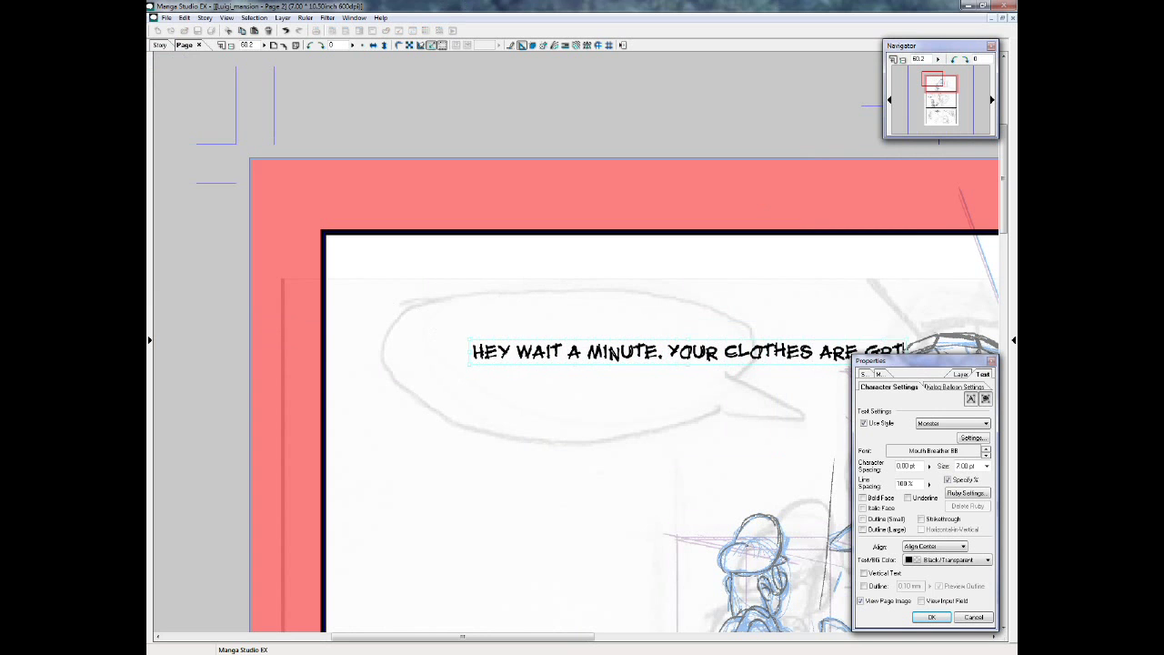
pyautogui.press('BackSpace')
pyautogui.write('EEN!')
pyautogui.moveTo(335, 639); pyautogui.dragTo(367, 639)
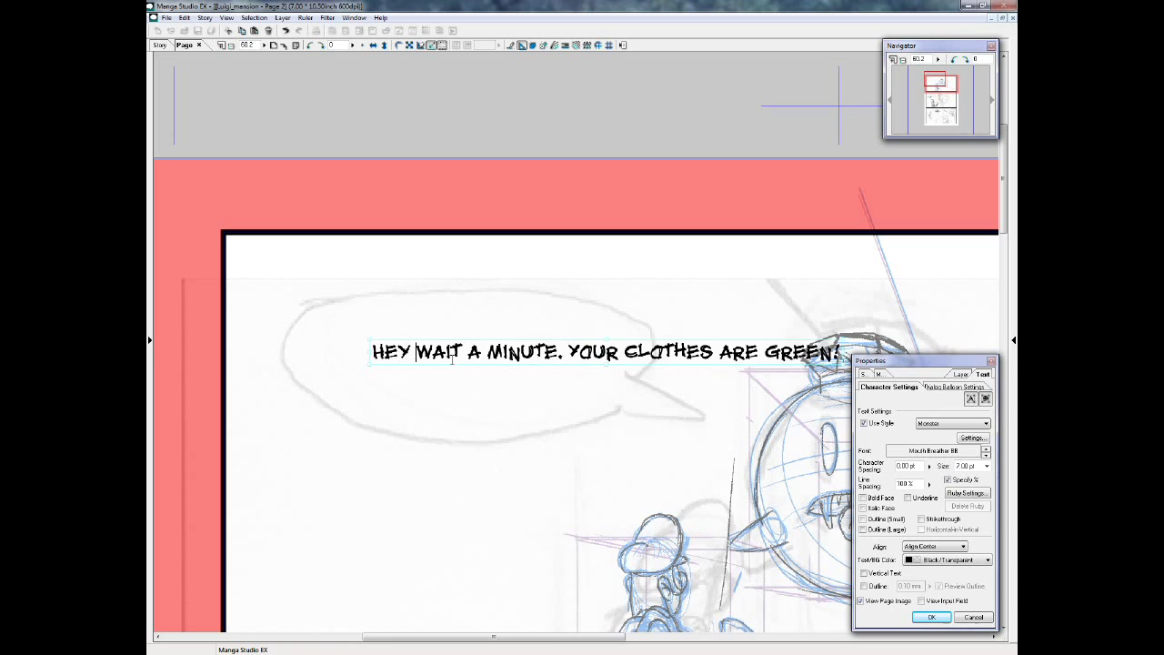
# - Try out different line breaks in the dialogue, ending with HEY WAIT A MINUTE. rejoined
pyautogui.press('Return')
pyautogui.press('BackSpace')
pyautogui.click(469, 352)
pyautogui.press('Return')
pyautogui.press('BackSpace')
pyautogui.press('Left')
pyautogui.press('Left')
pyautogui.press('Left')
pyautogui.press('Left')
pyautogui.press('Left')
pyautogui.press('Return')
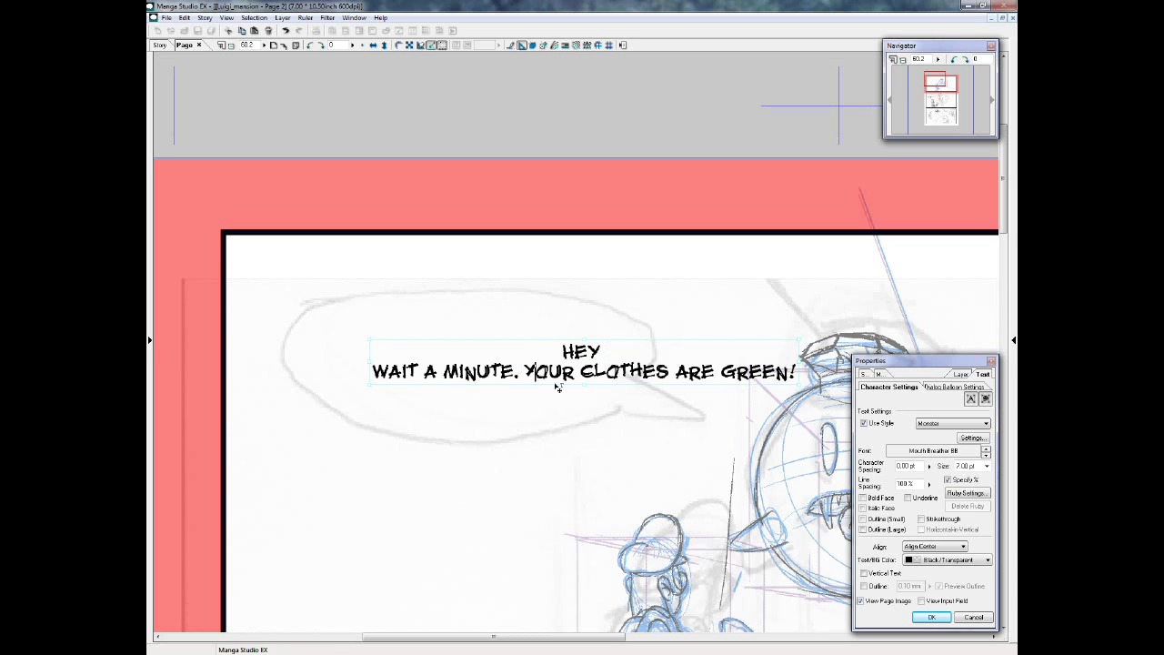
pyautogui.click(522, 370)
pyautogui.press('Return')
pyautogui.click(525, 391)
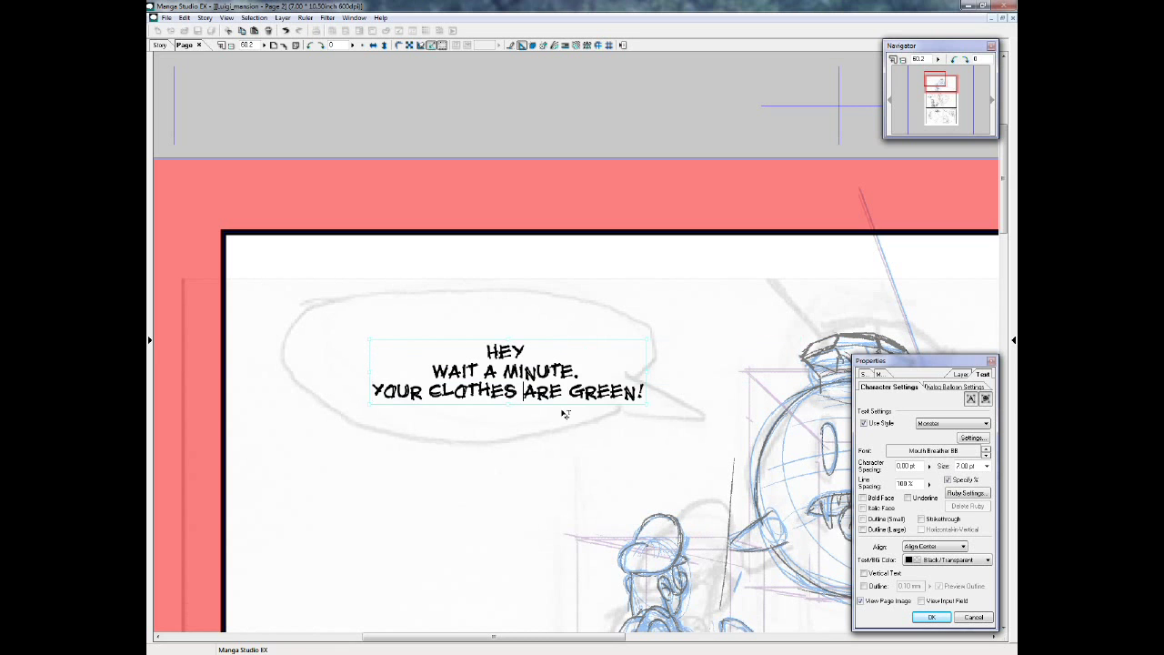
pyautogui.press('Return')
pyautogui.press('BackSpace')
pyautogui.press('BackSpace')
pyautogui.click(374, 391)
pyautogui.press('BackSpace')
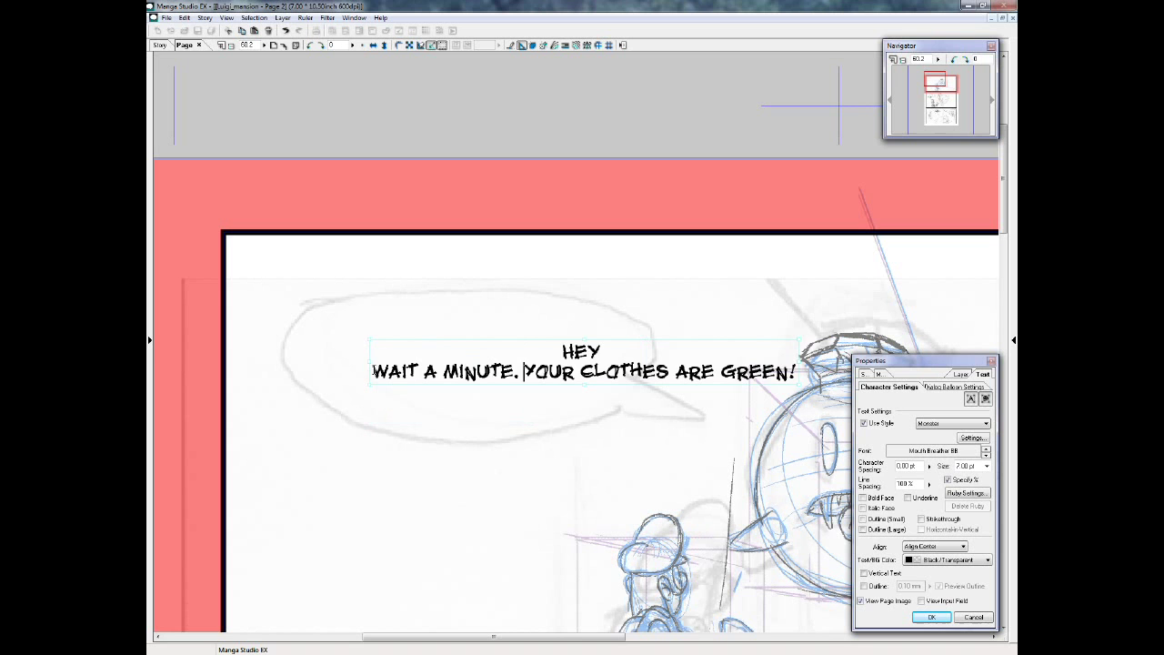
pyautogui.click(374, 372)
pyautogui.press('BackSpace')
pyautogui.click(457, 373)
pyautogui.press('Return')
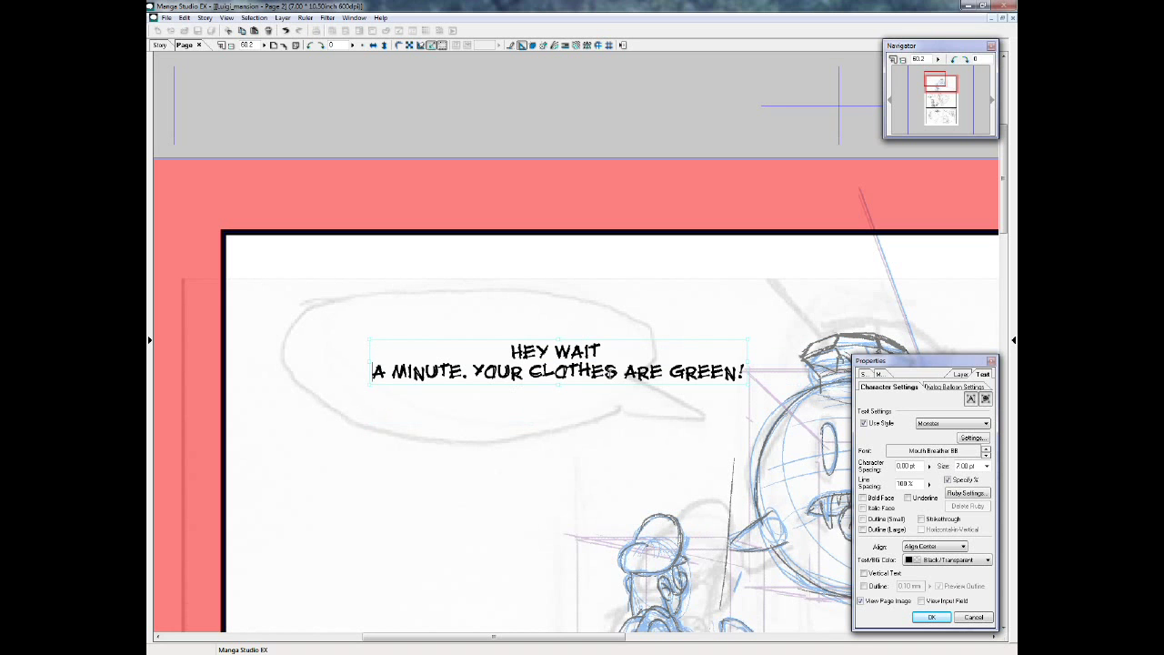
pyautogui.click(536, 374)
pyautogui.press('Return')
pyautogui.click(512, 391)
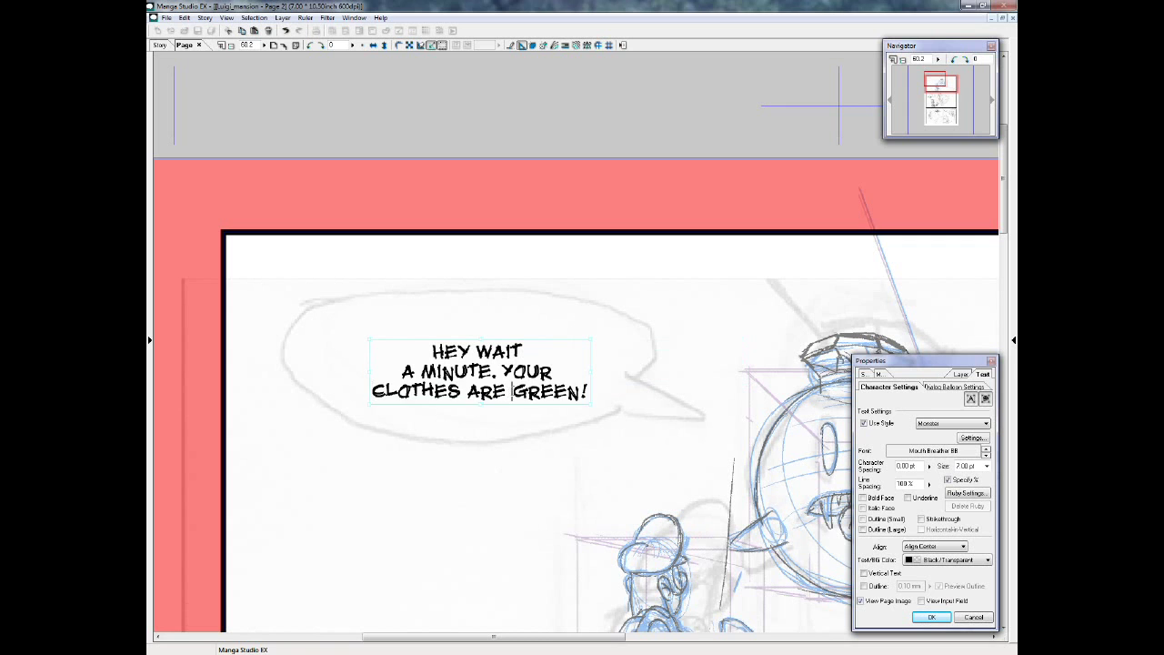
pyautogui.press('Return')
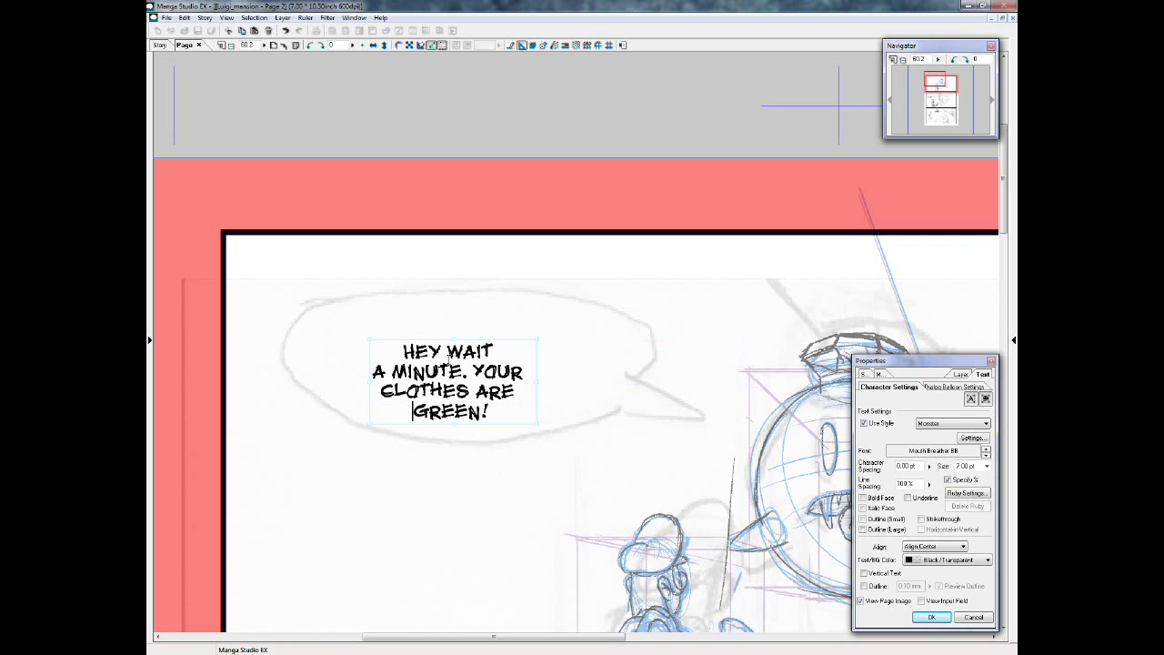
pyautogui.click(449, 350)
pyautogui.press('Return')
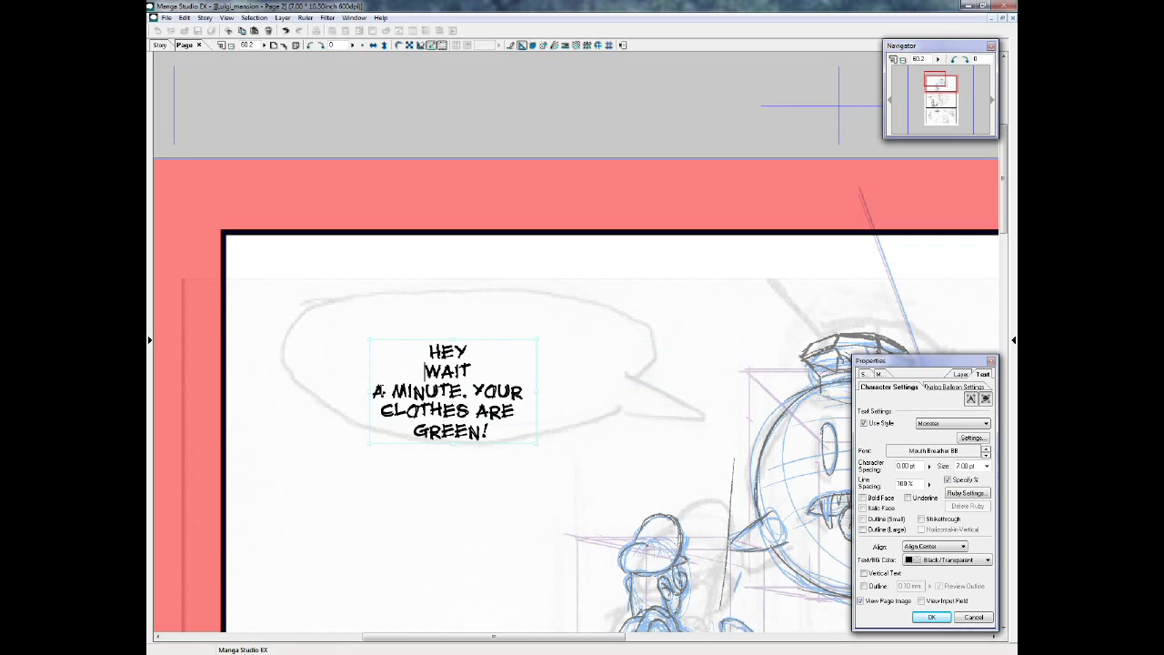
pyautogui.click(375, 390)
pyautogui.press('BackSpace')
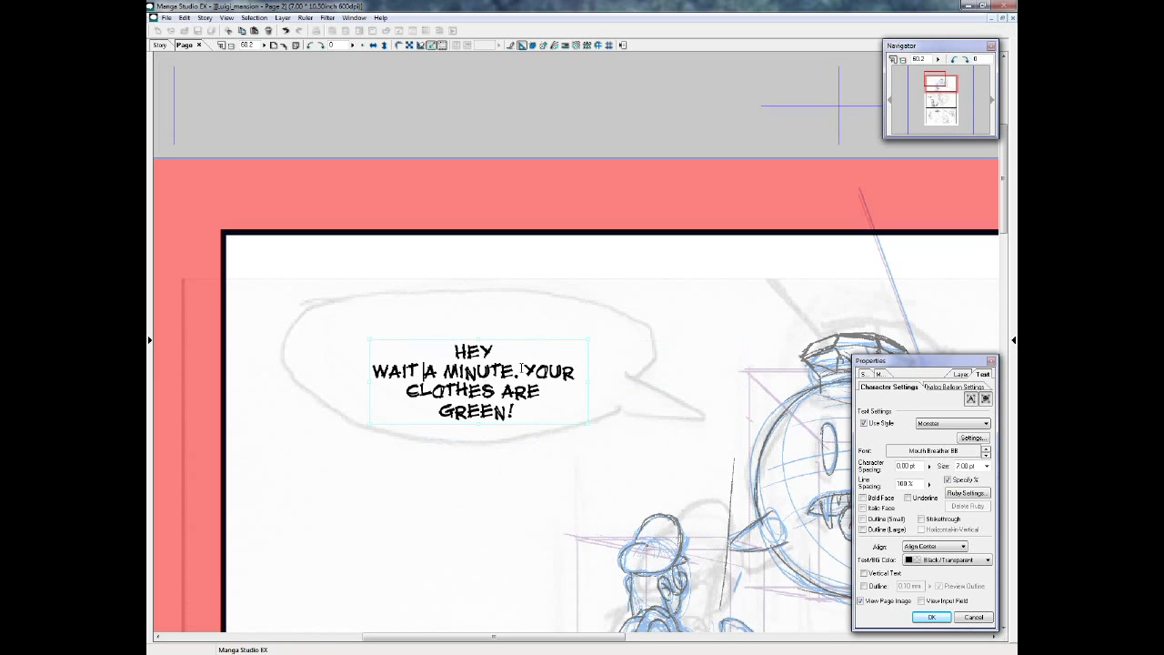
pyautogui.click(525, 372)
pyautogui.press('Return')
pyautogui.click(379, 410)
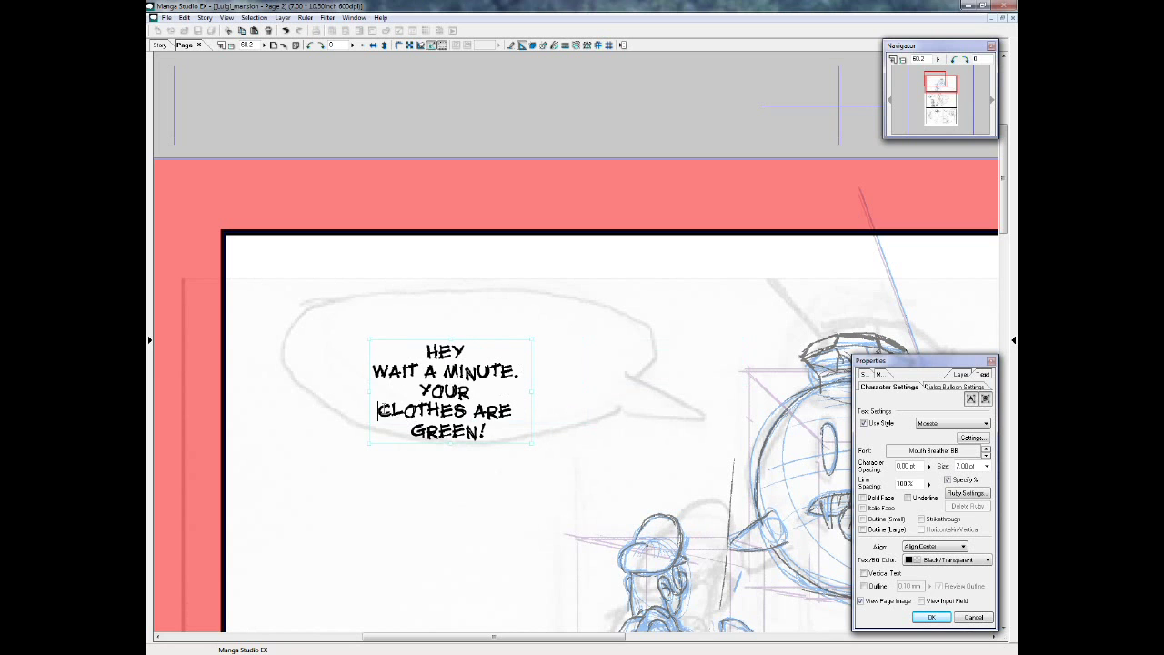
pyautogui.press('BackSpace')
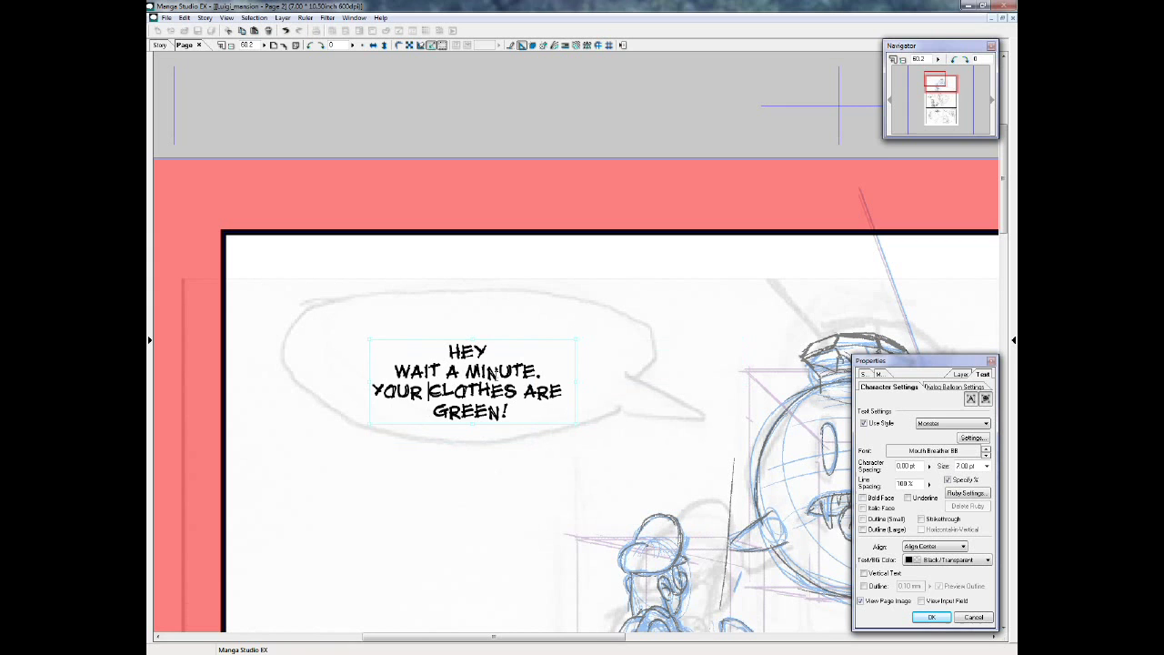
pyautogui.click(523, 391)
pyautogui.press('Return')
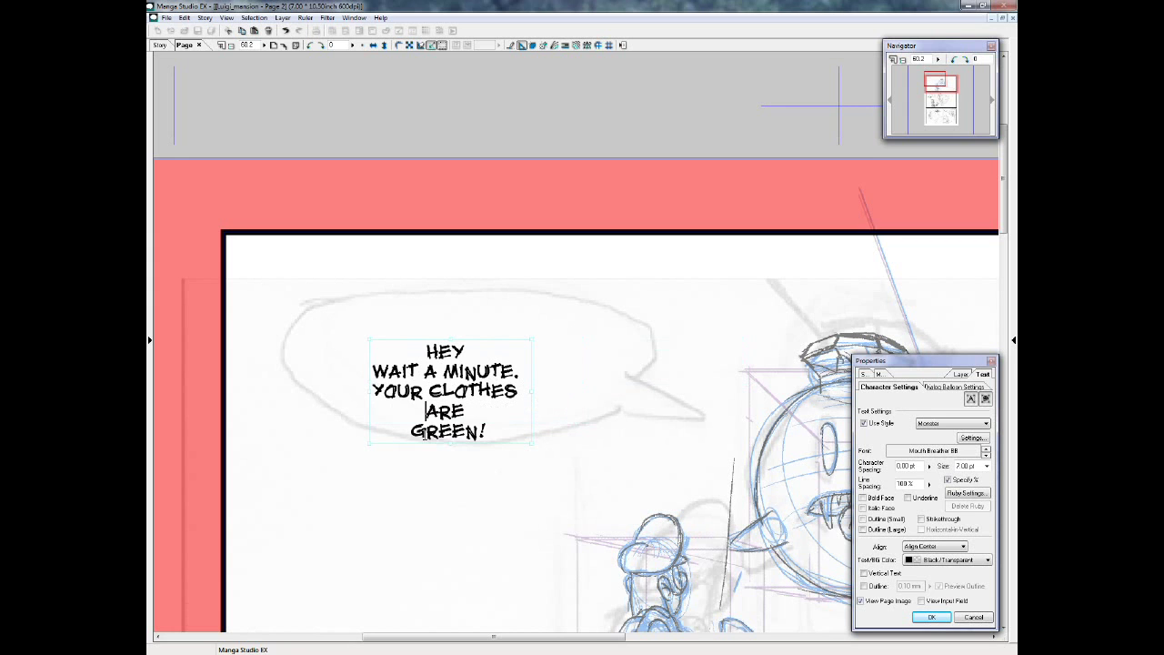
pyautogui.click(413, 432)
pyautogui.press('BackSpace')
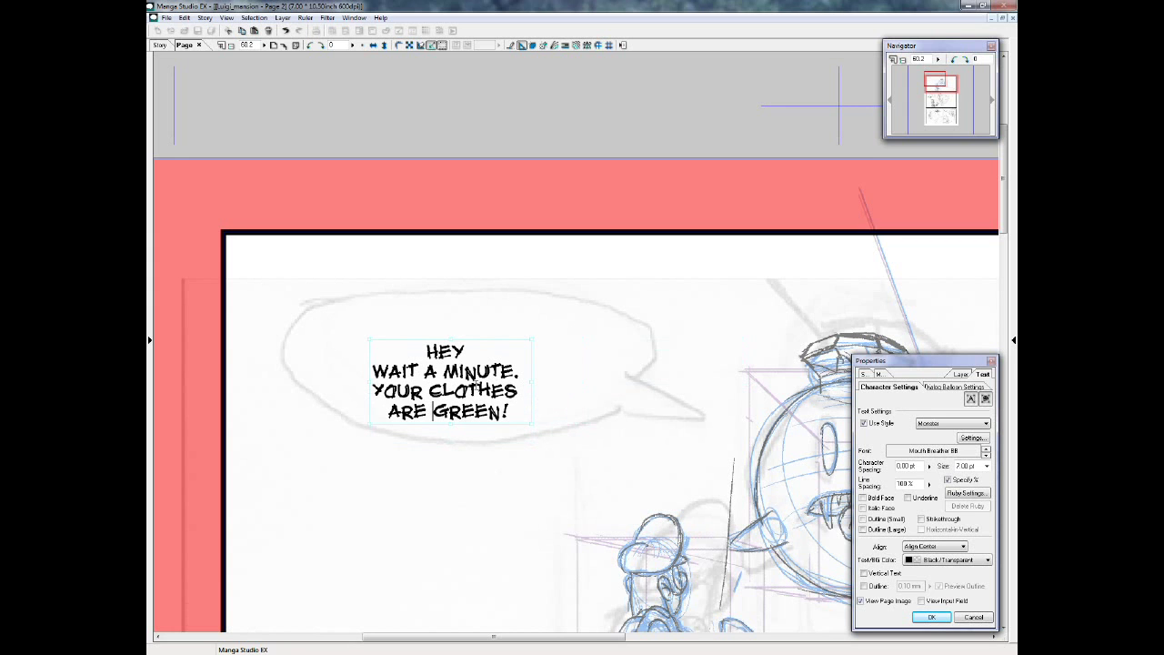
pyautogui.click(372, 371)
pyautogui.press('BackSpace')
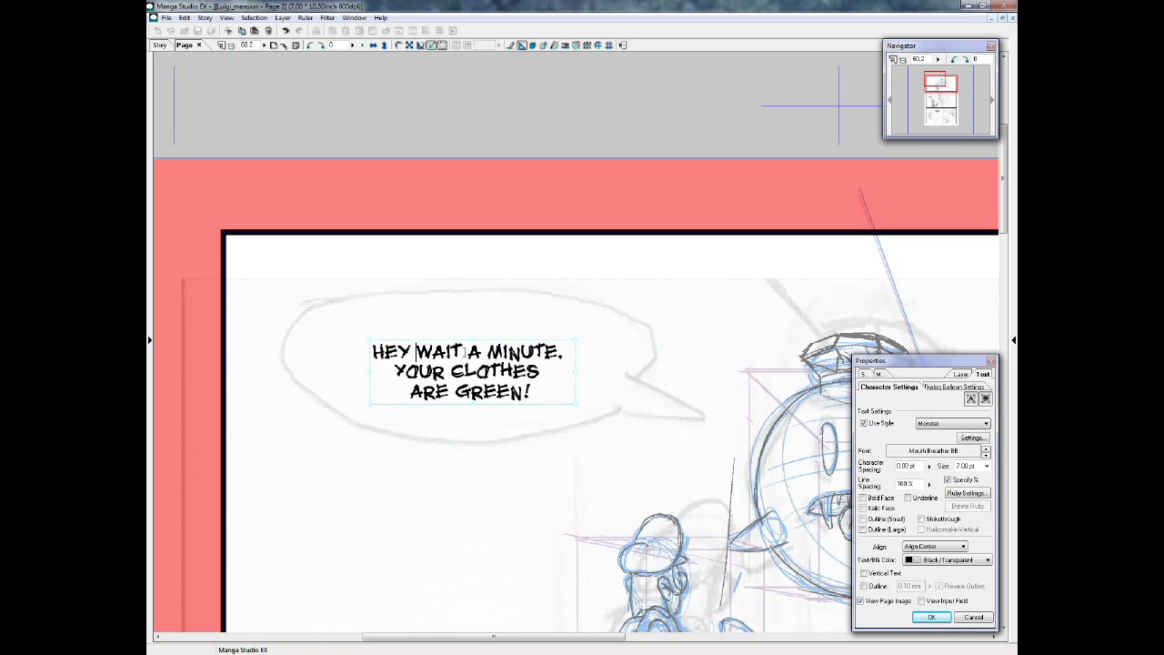
# - Rebreak the dialogue into HEY / WAIT A MINUTE. / YOUR CLOTHES ARE / GREEN!
pyautogui.click(466, 352)
pyautogui.press('Return')
pyautogui.click(376, 393)
pyautogui.press('BackSpace')
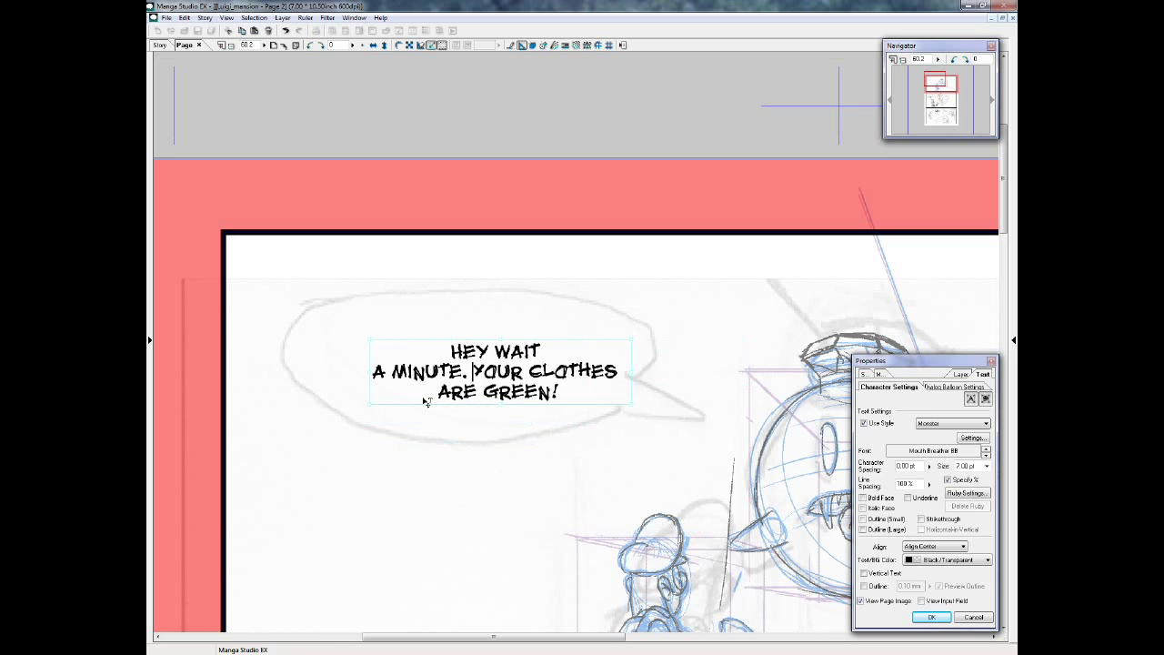
pyautogui.click(530, 371)
pyautogui.press('Return')
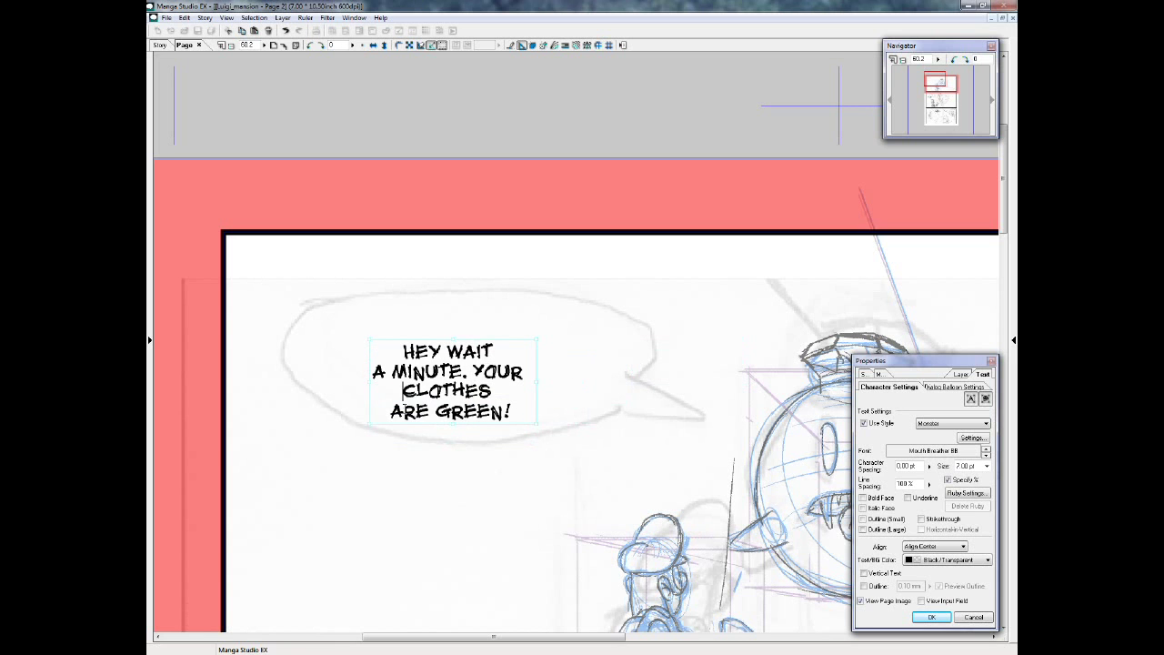
pyautogui.click(436, 411)
pyautogui.press('Return')
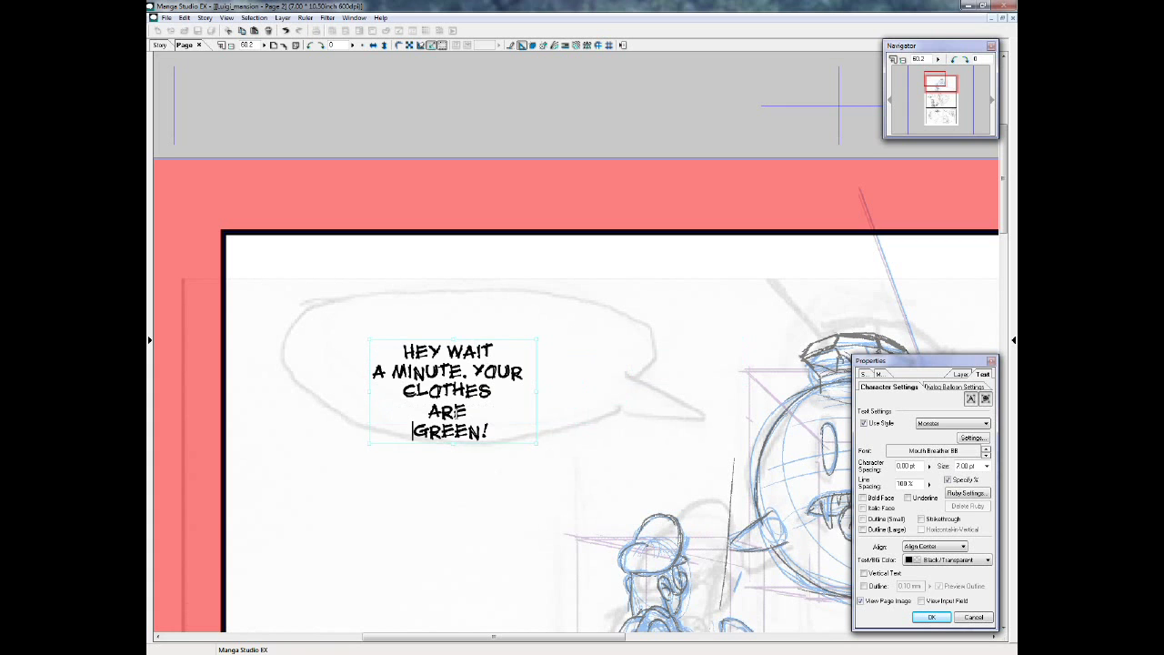
pyautogui.press('BackSpace')
pyautogui.click(403, 391)
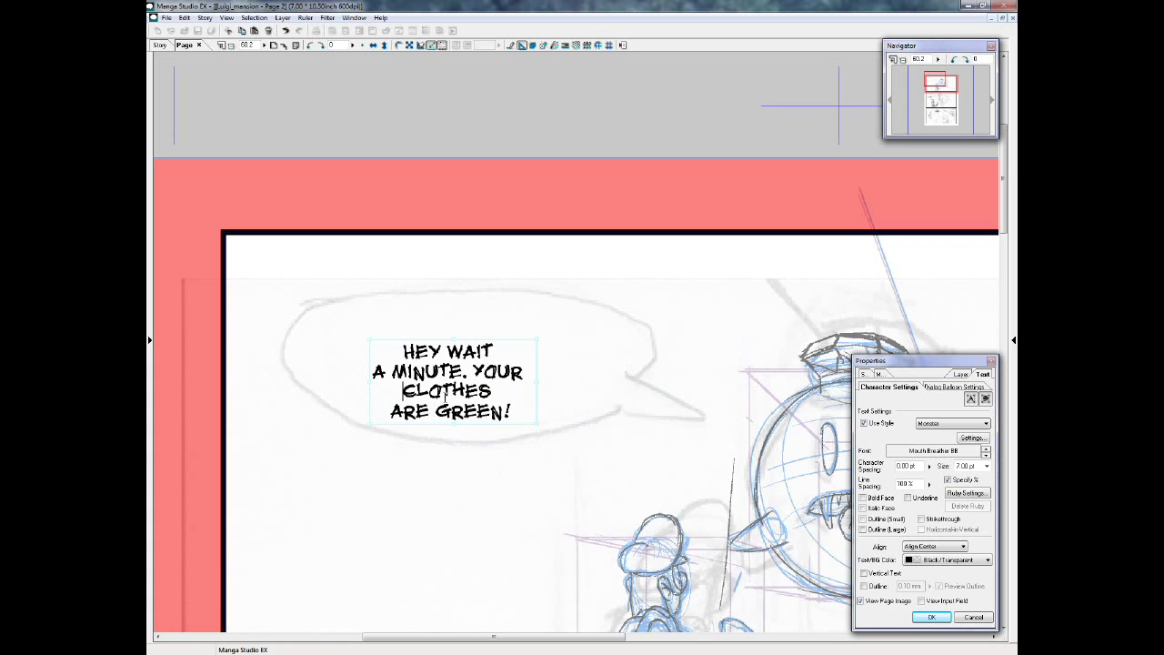
pyautogui.press('BackSpace')
pyautogui.click(465, 374)
pyautogui.press('Return')
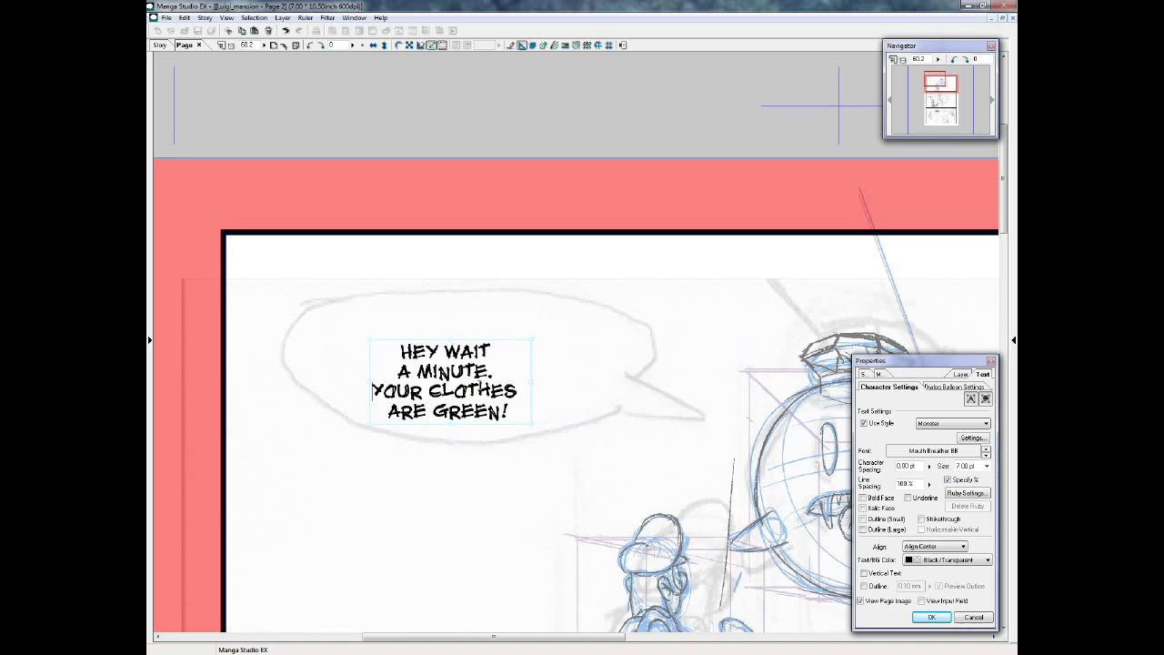
pyautogui.click(398, 371)
pyautogui.press('BackSpace')
pyautogui.press('Right')
pyautogui.press('Right')
pyautogui.press('Return')
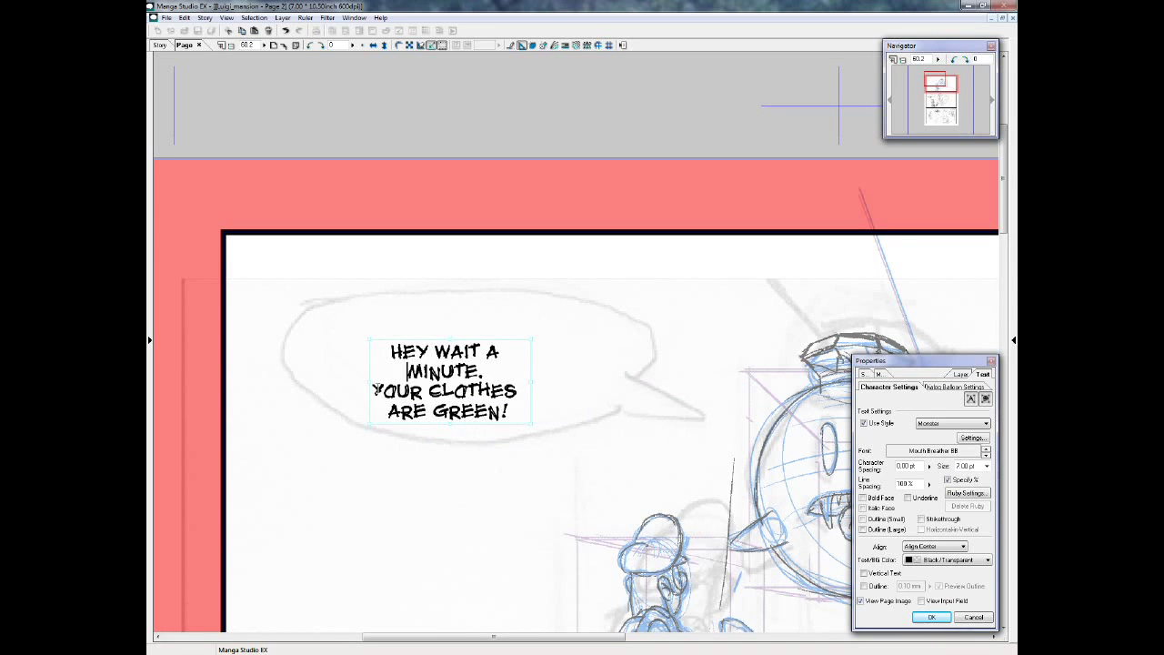
pyautogui.press('Down')
pyautogui.press('BackSpace')
pyautogui.press('Right')
pyautogui.press('Right')
pyautogui.press('Right')
pyautogui.press('Right')
pyautogui.press('Right')
pyautogui.press('Return')
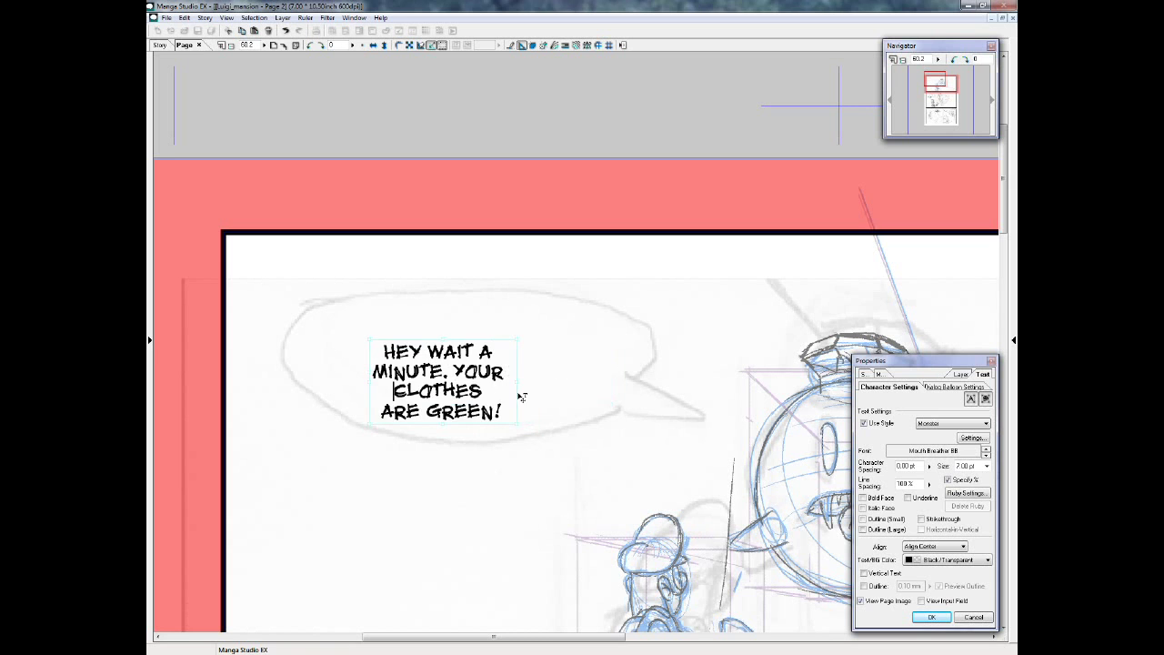
pyautogui.press('BackSpace')
pyautogui.click(452, 371)
pyautogui.press('Return')
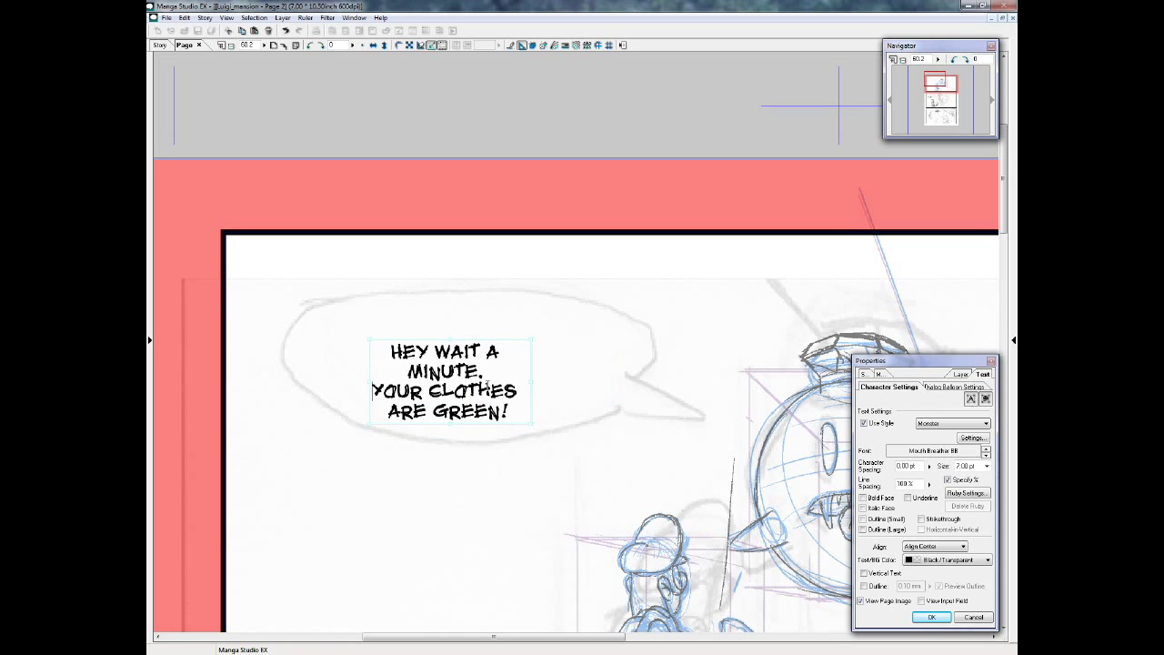
pyautogui.click(407, 371)
pyautogui.press('BackSpace')
pyautogui.click(415, 351)
pyautogui.press('Return')
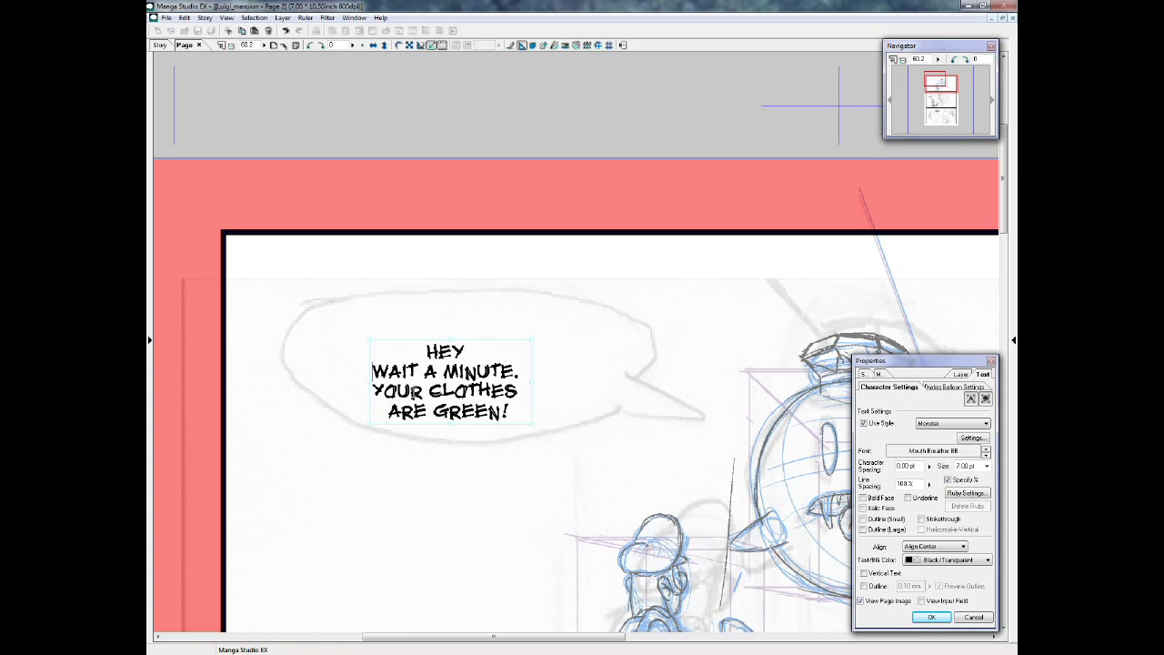
pyautogui.click(434, 411)
pyautogui.press('Return')
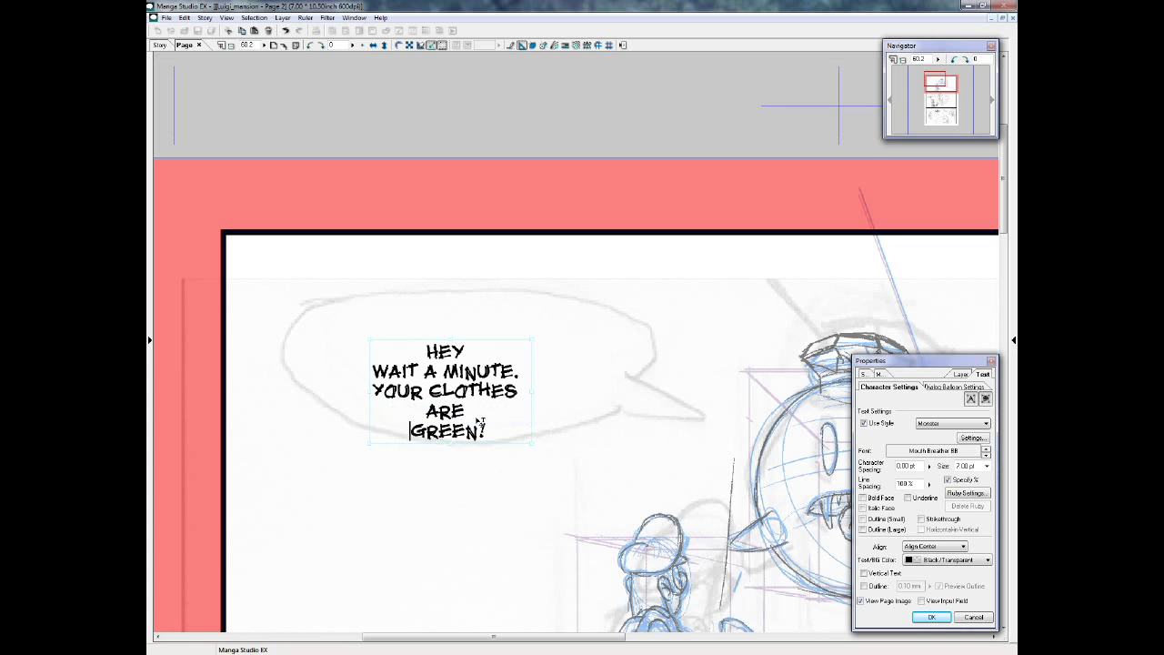
pyautogui.press('BackSpace')
pyautogui.click(390, 411)
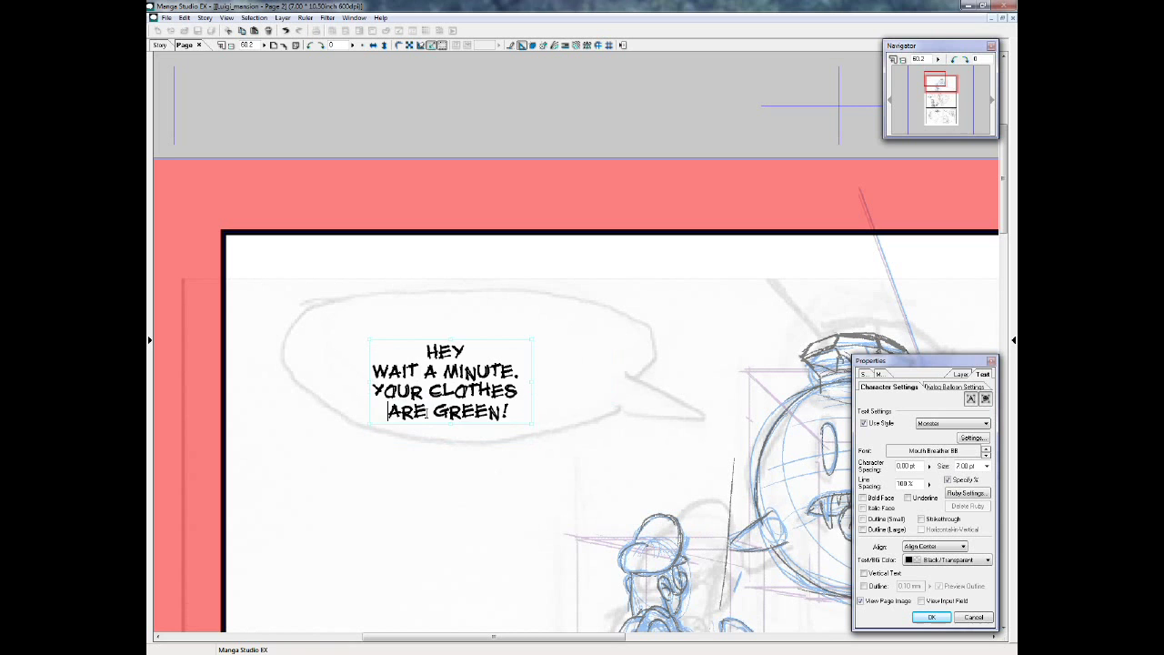
pyautogui.press('BackSpace')
pyautogui.click(567, 391)
pyautogui.press('Return')
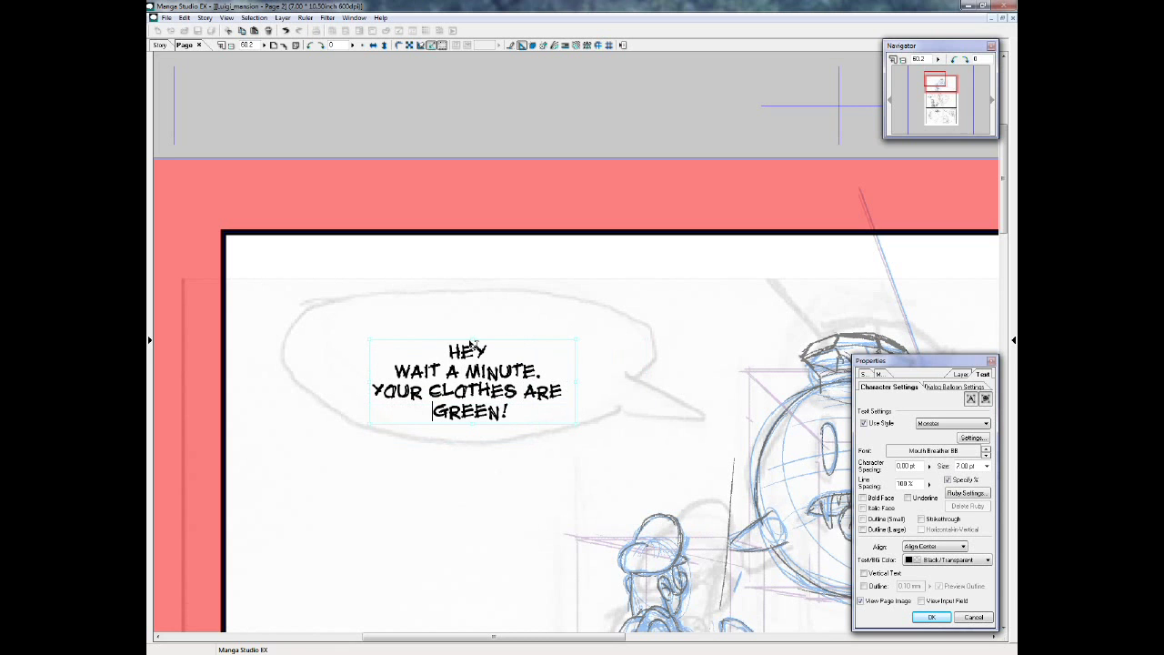
# - Shift the dialogue up and left in the balloon and move the Properties panel aside
pyautogui.moveTo(464, 344); pyautogui.dragTo(452, 326)
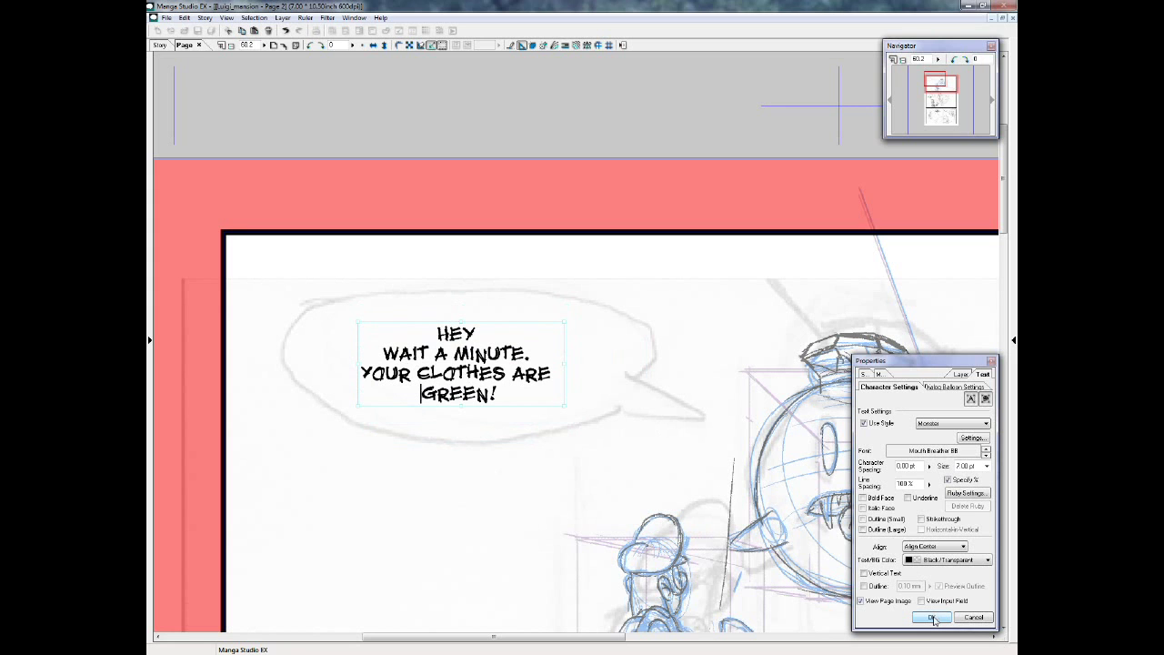
pyautogui.moveTo(901, 363); pyautogui.dragTo(848, 348)
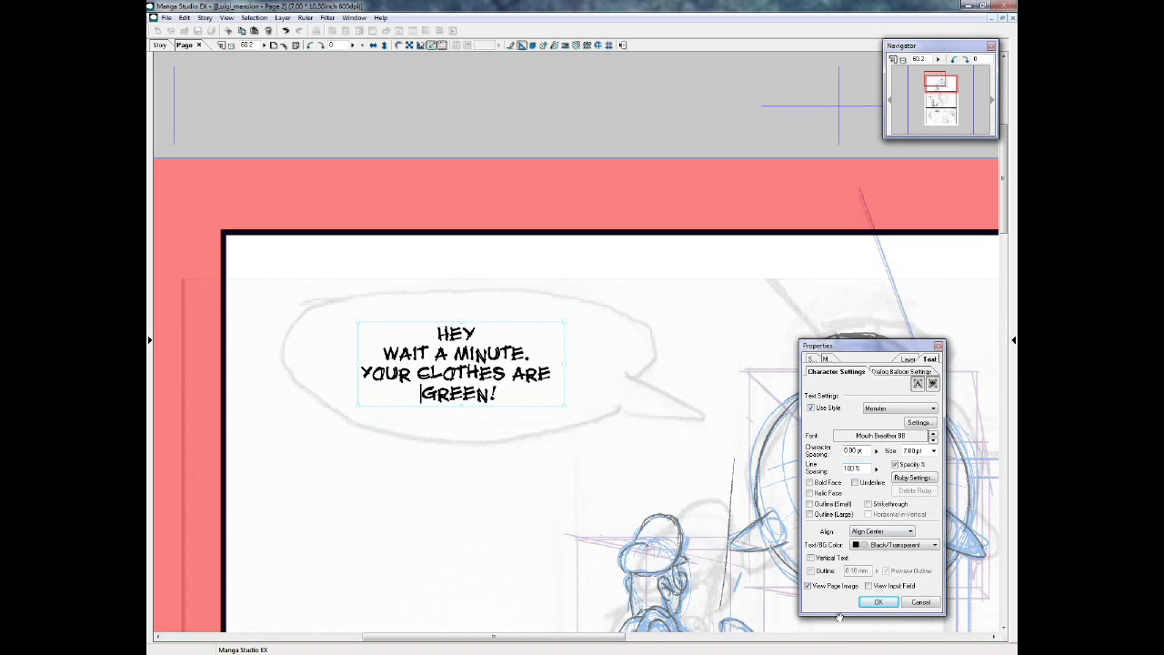
# - Preview the Robot Lettering, Blambot Lettering, Lettering, Robot Lettering 2 and Monster text styles
pyautogui.click(916, 423)
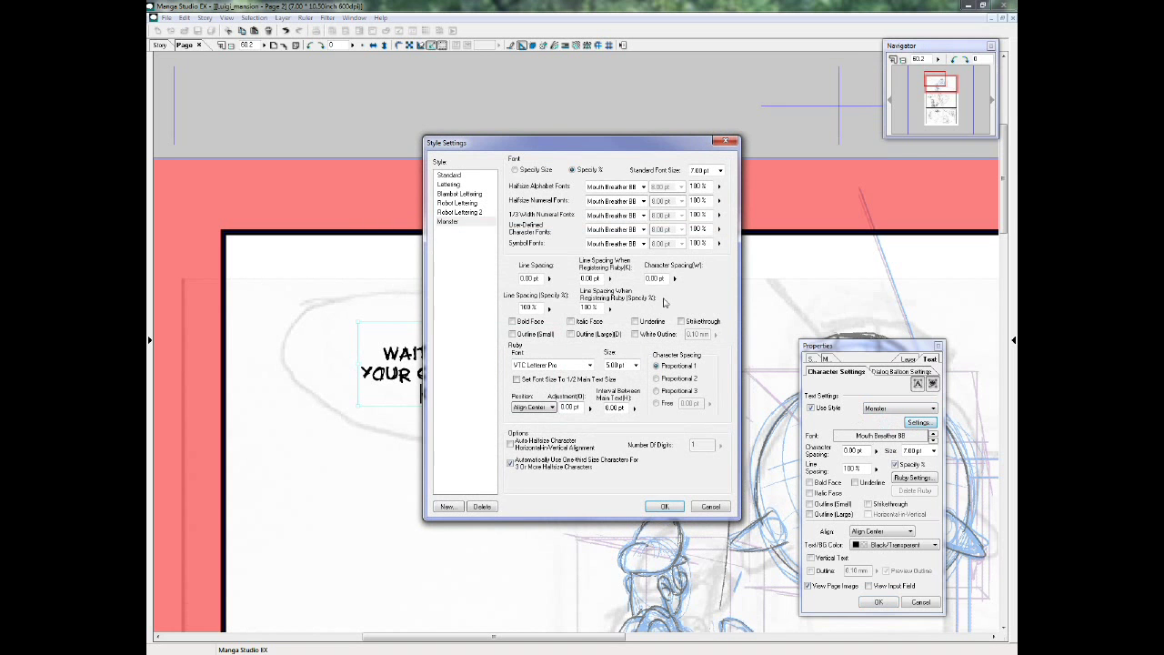
pyautogui.moveTo(604, 156); pyautogui.dragTo(756, 263)
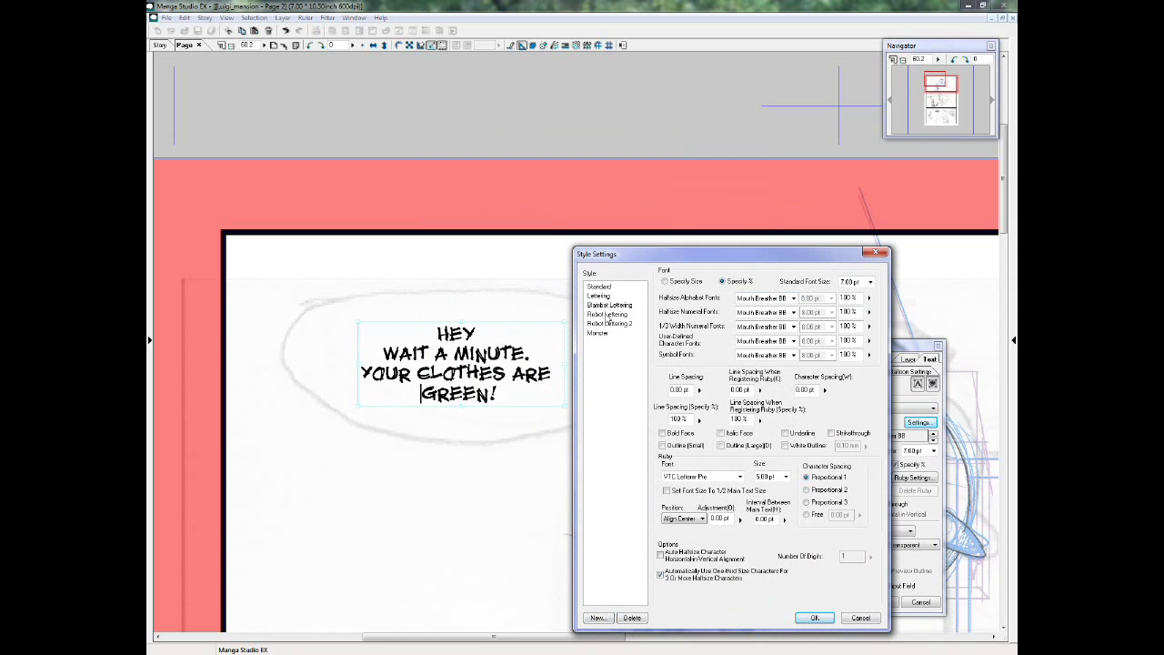
pyautogui.click(607, 314)
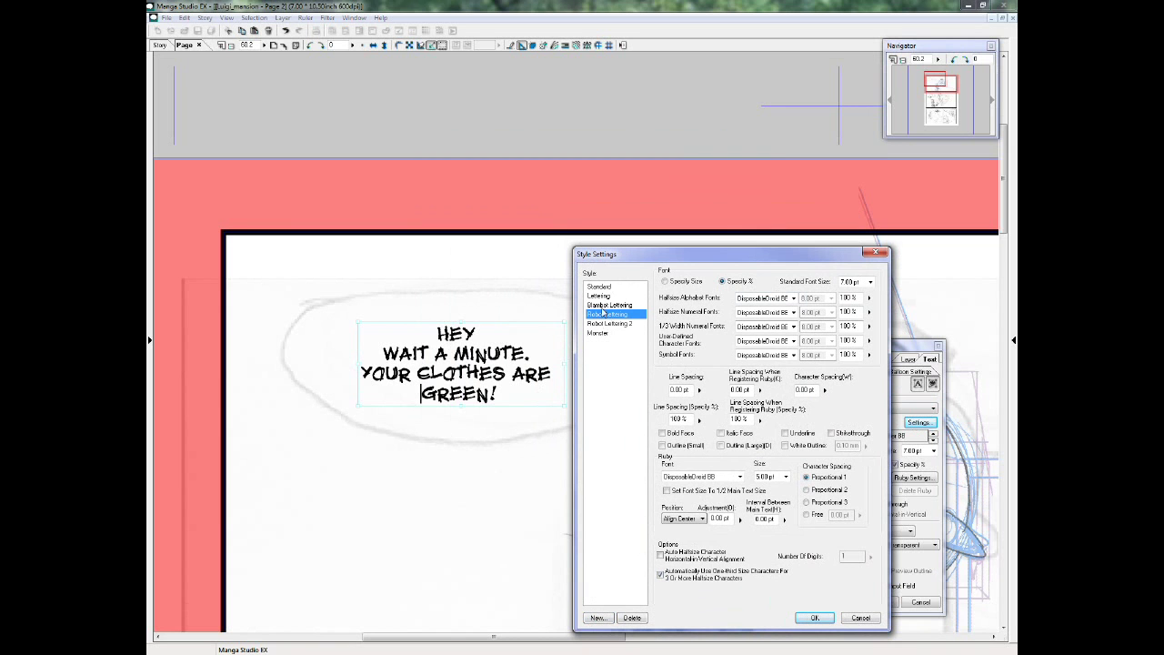
pyautogui.click(603, 306)
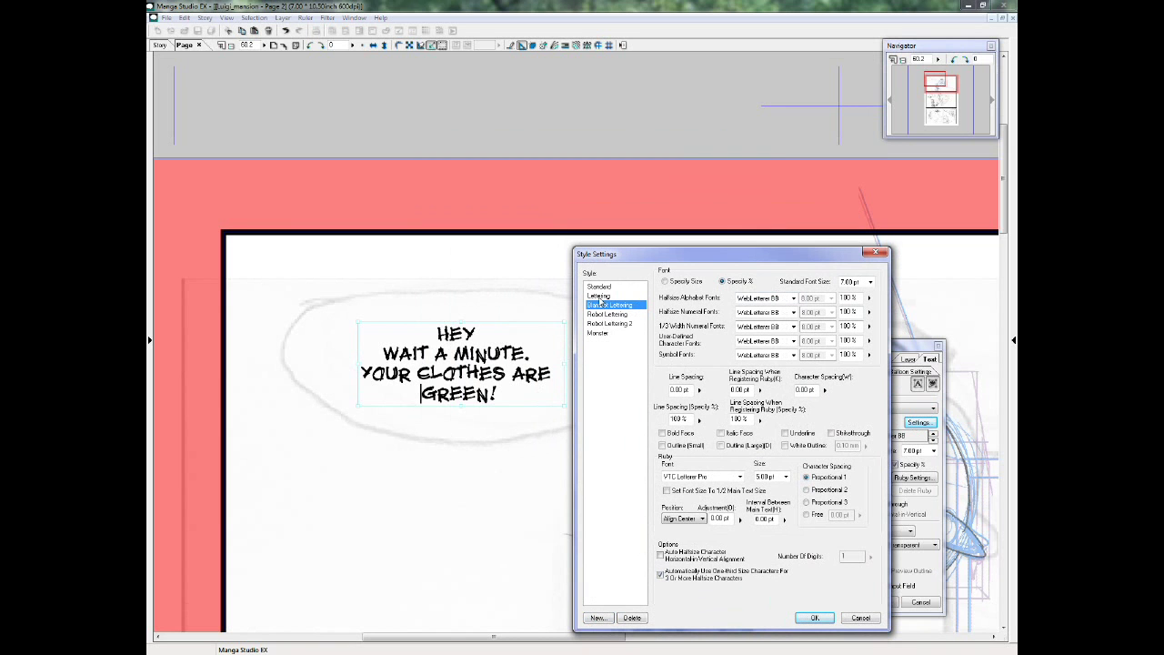
pyautogui.click(600, 297)
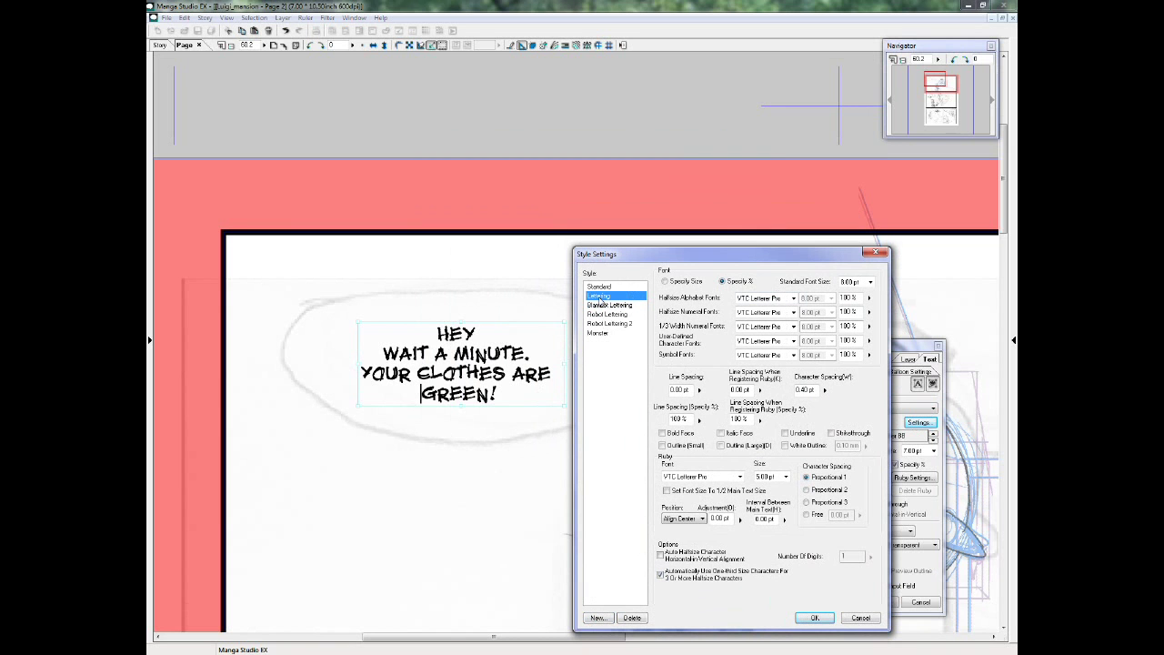
pyautogui.click(604, 324)
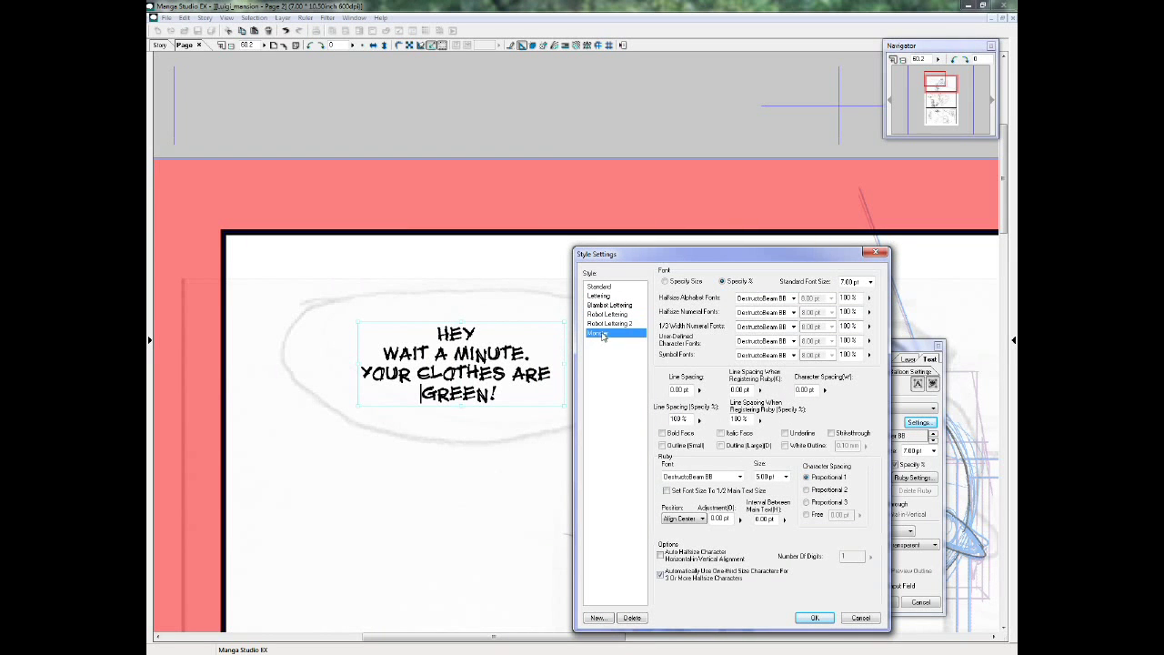
pyautogui.click(600, 334)
pyautogui.click(612, 374)
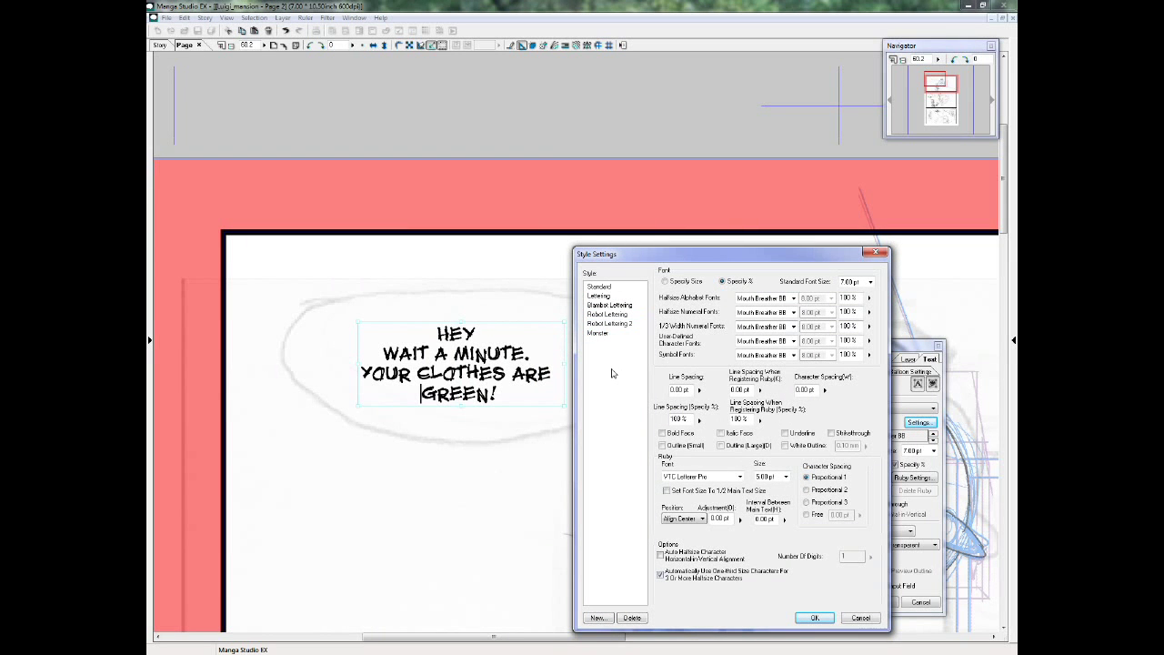
# - Apply the Lettering style (VTC Letterer Pro, 8 pt) to the dialogue, then reopen style settings
pyautogui.click(593, 296)
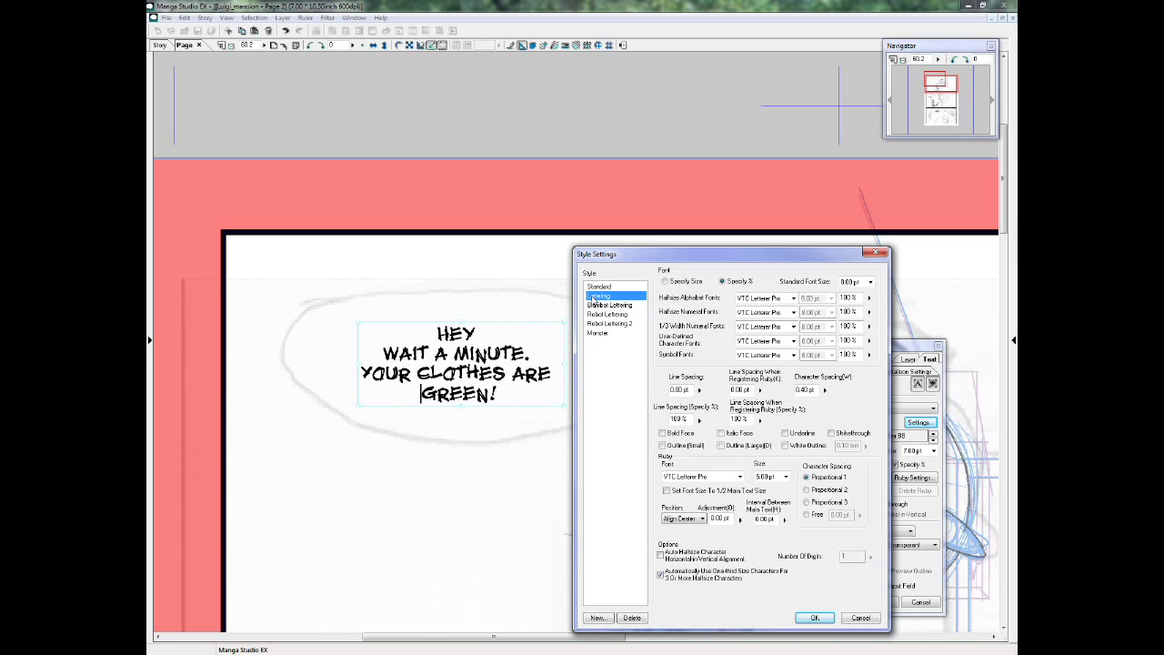
pyautogui.click(813, 618)
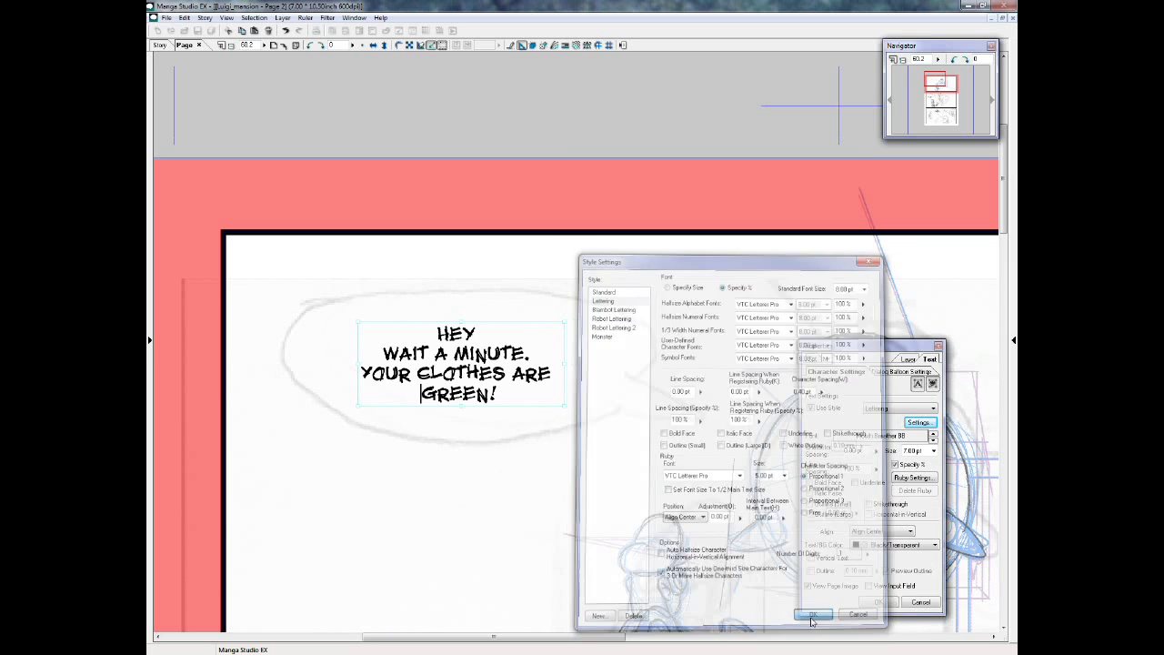
pyautogui.click(916, 425)
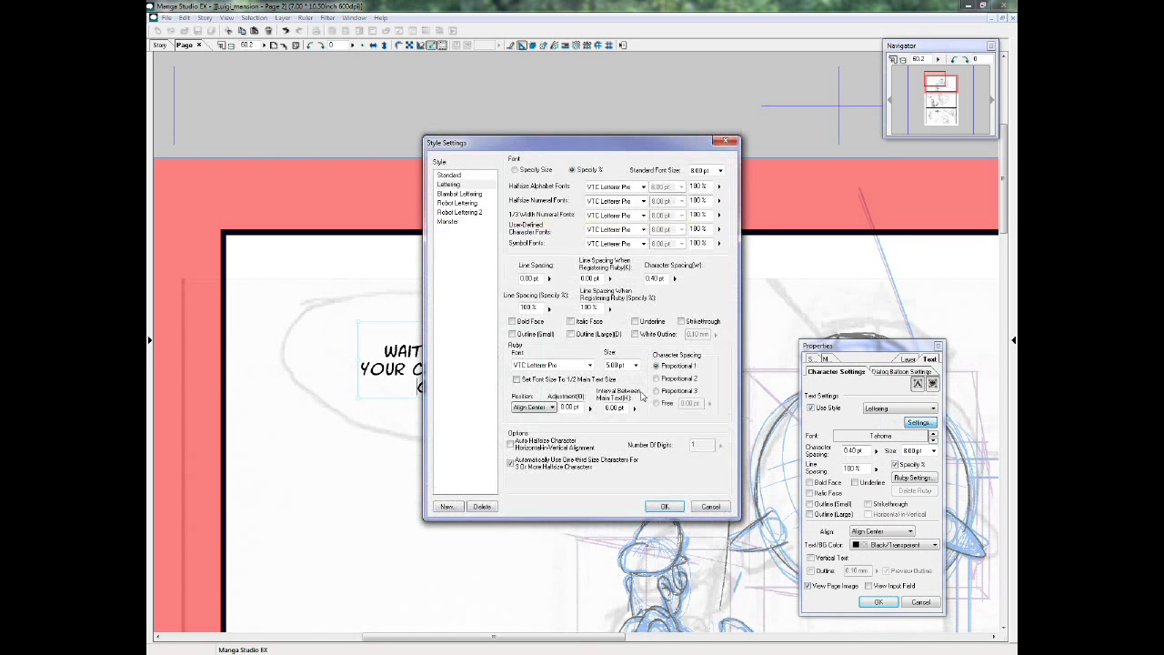
pyautogui.moveTo(558, 142); pyautogui.dragTo(708, 230)
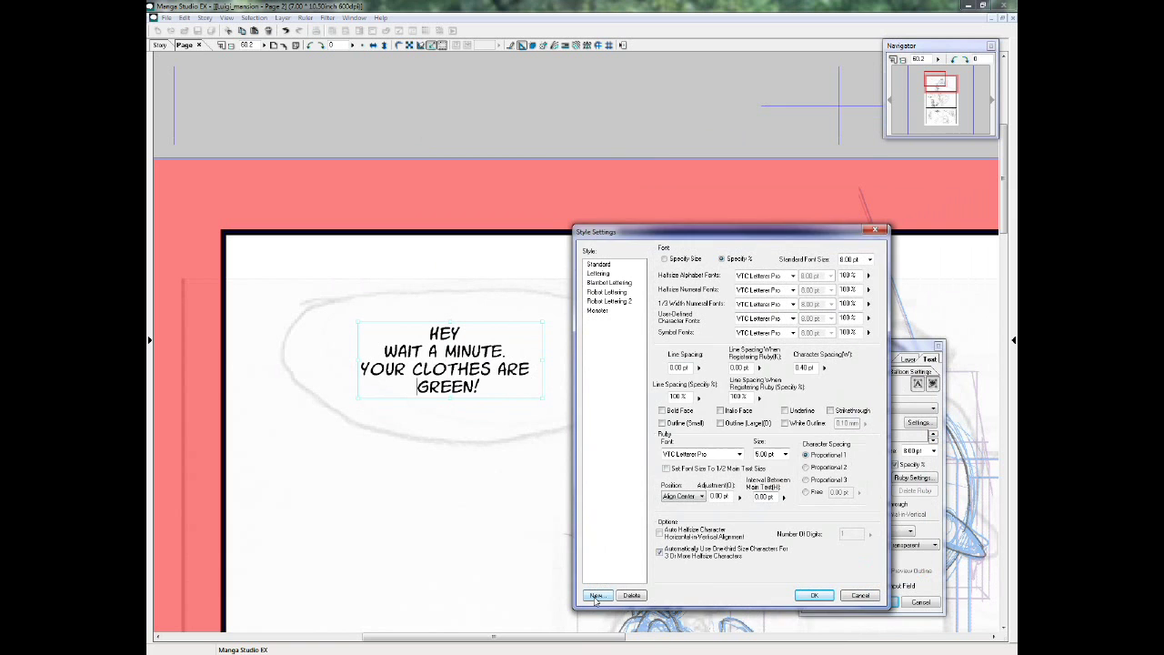
# - Create a new text style named 'random' based on the Lettering style
pyautogui.click(595, 596)
pyautogui.click(750, 419)
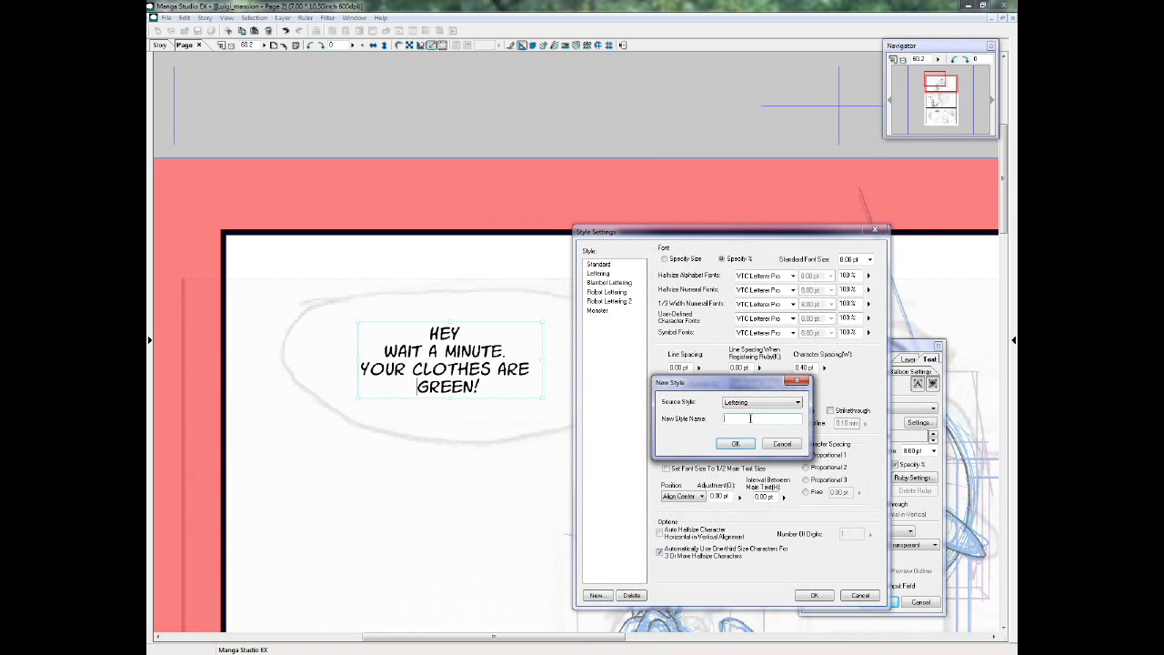
pyautogui.click(757, 403)
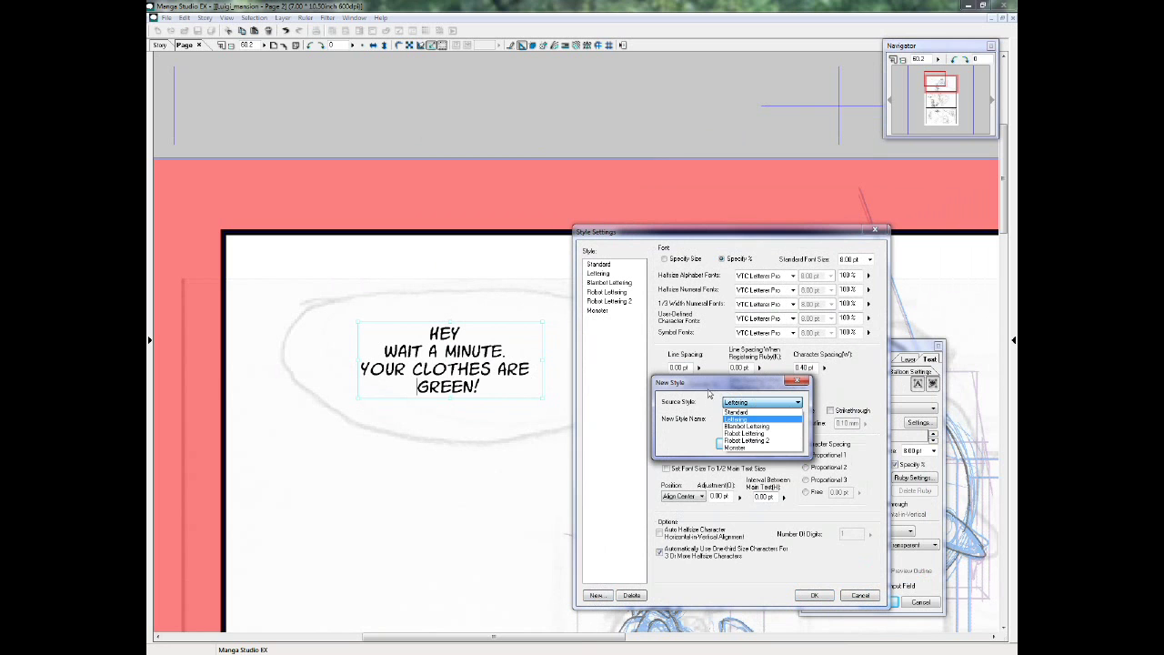
pyautogui.click(715, 394)
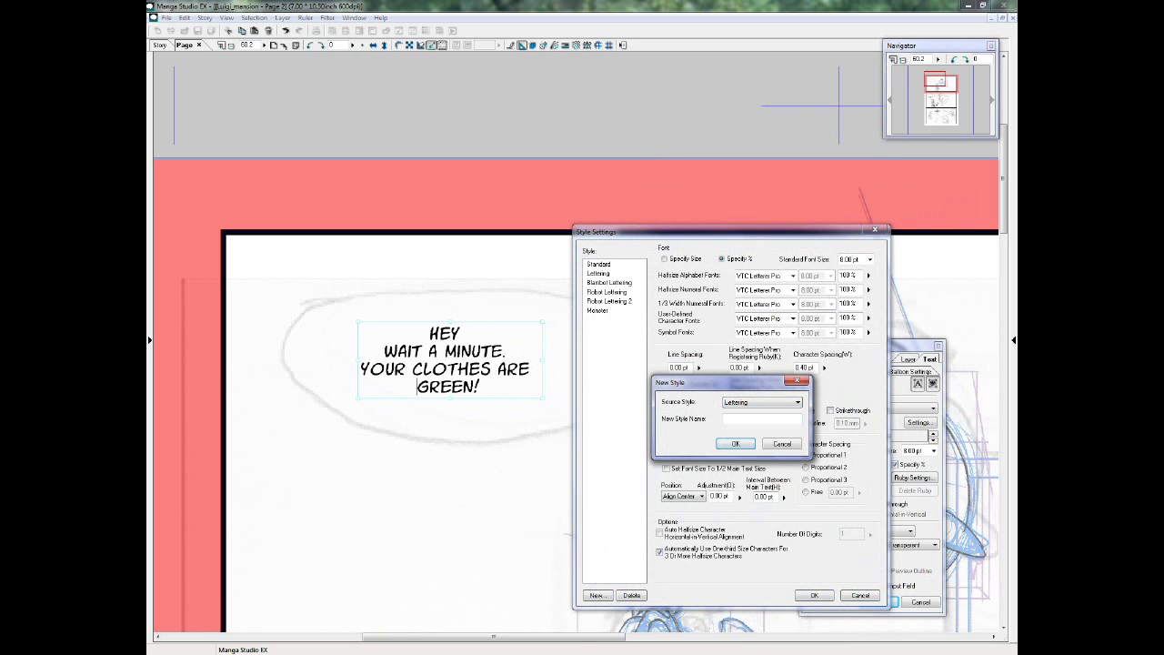
pyautogui.moveTo(730, 386); pyautogui.dragTo(709, 376)
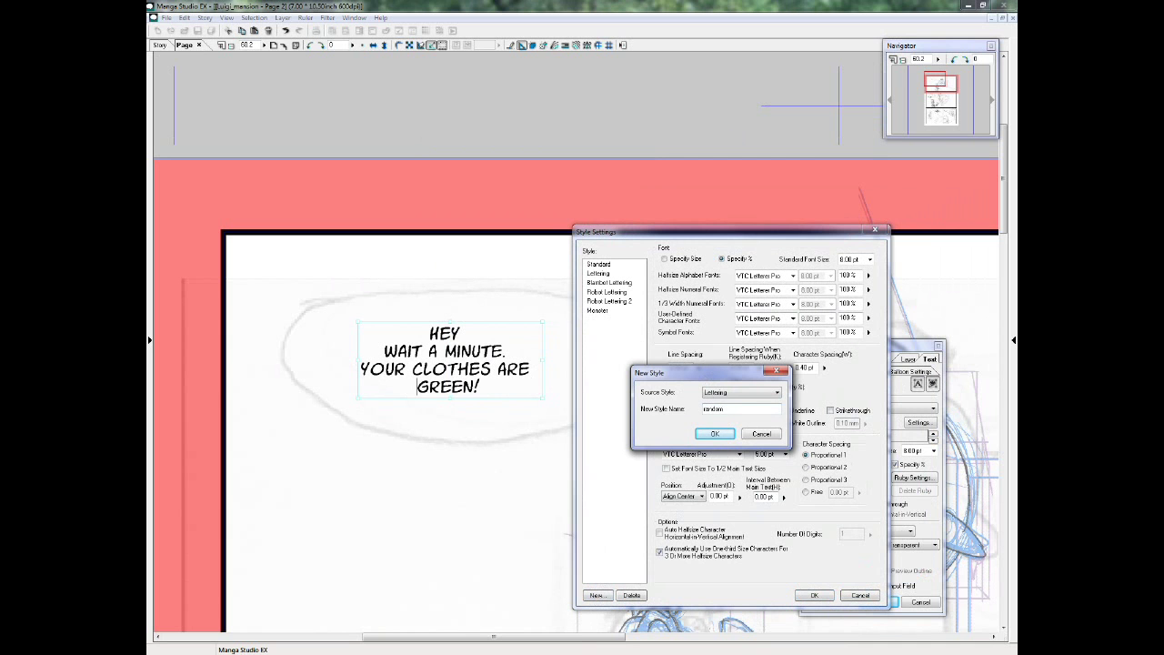
pyautogui.write('random')
pyautogui.click(727, 437)
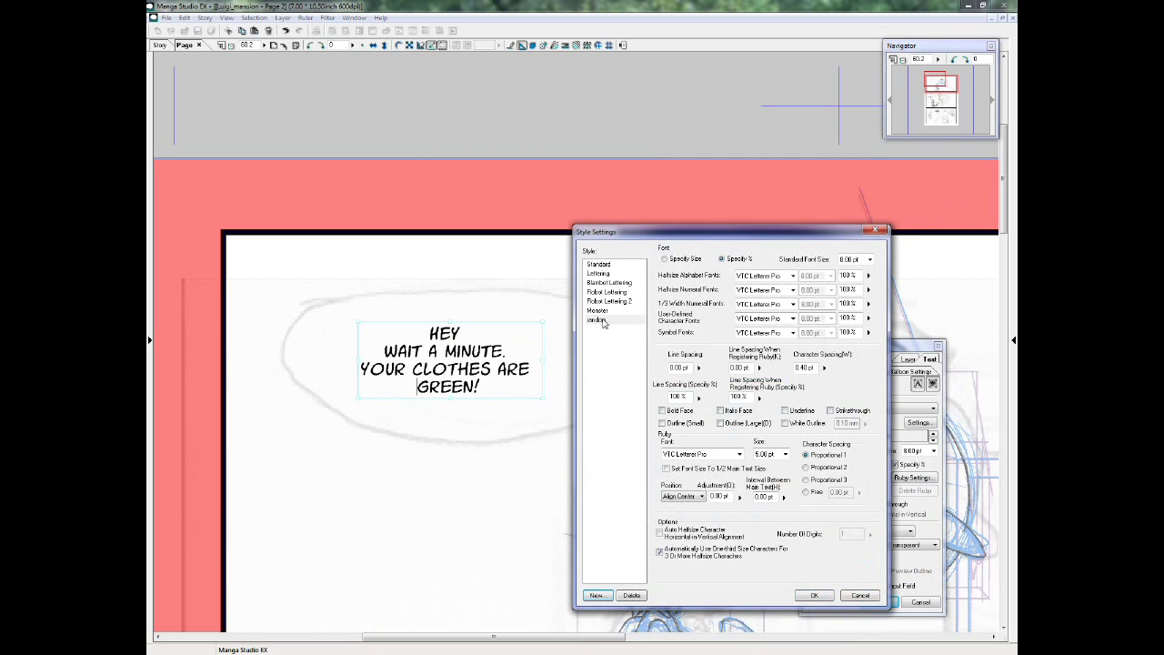
# - Set the random style's Halfsize Alphabet font to Yapeized BB
pyautogui.click(599, 320)
pyautogui.click(792, 275)
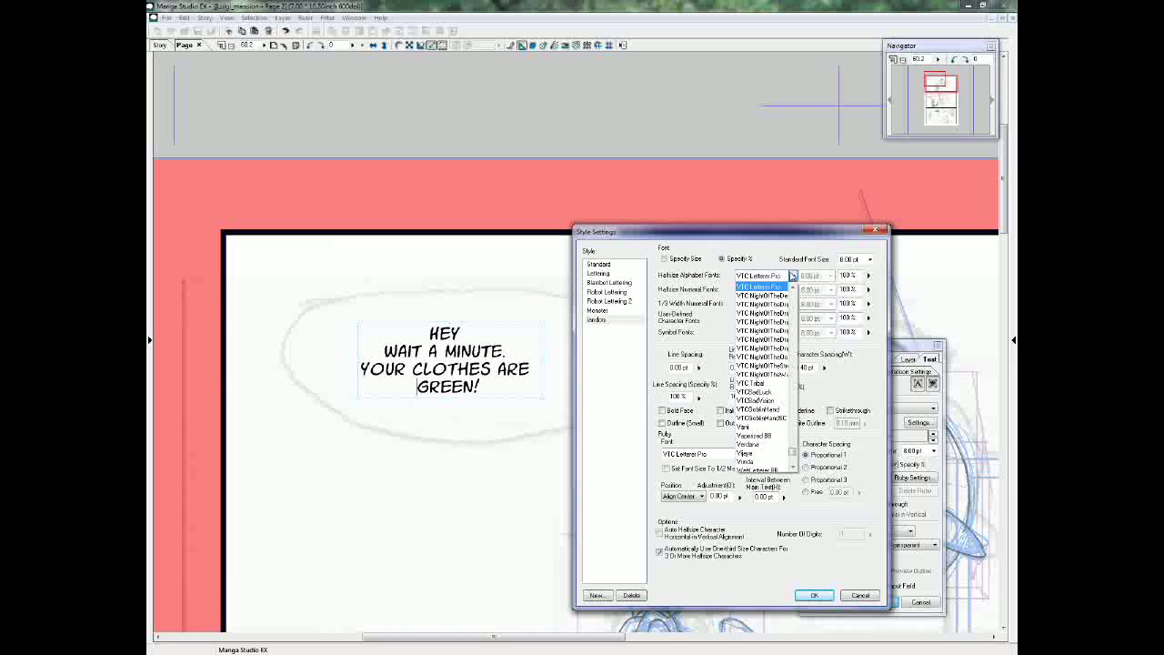
pyautogui.click(792, 275)
pyautogui.click(792, 276)
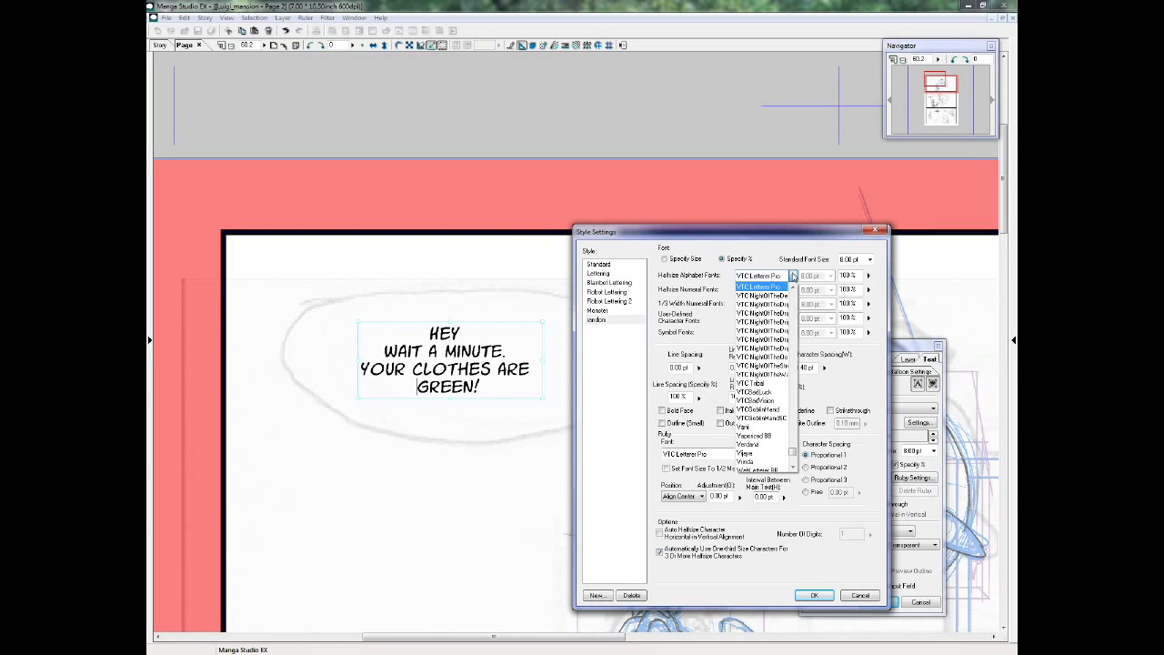
pyautogui.click(755, 436)
pyautogui.click(608, 364)
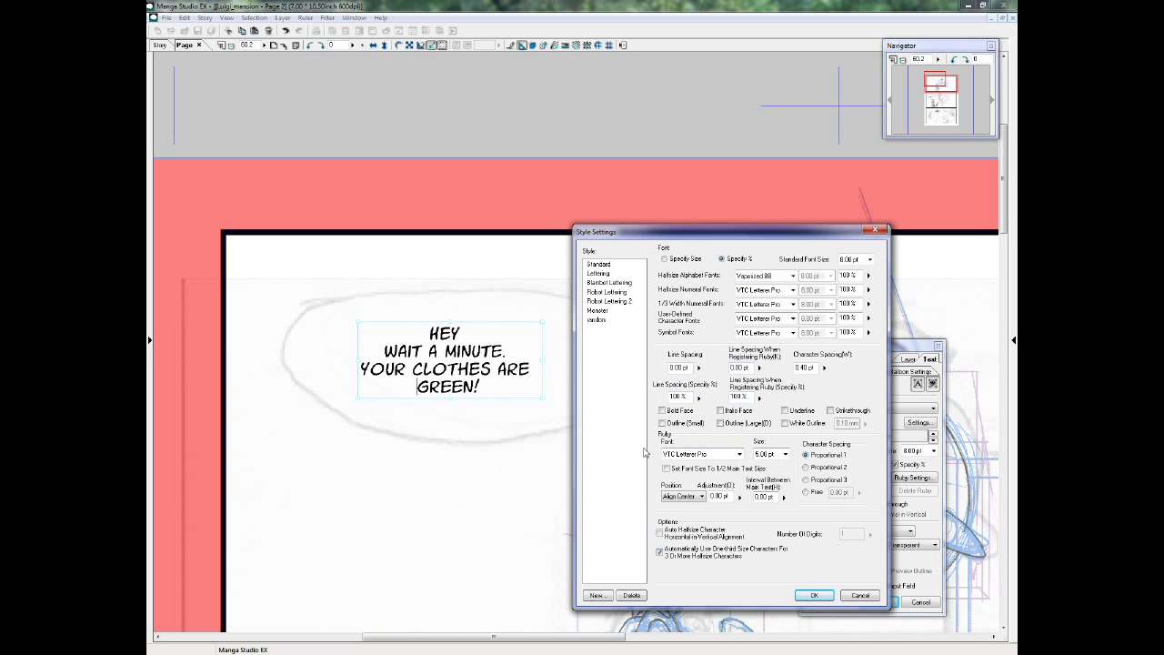
# - Compare Monster, Robot Lettering and Blambot Lettering, then apply Monster (Mouth Breather BB, 7 pt)
pyautogui.moveTo(802, 236); pyautogui.dragTo(778, 246)
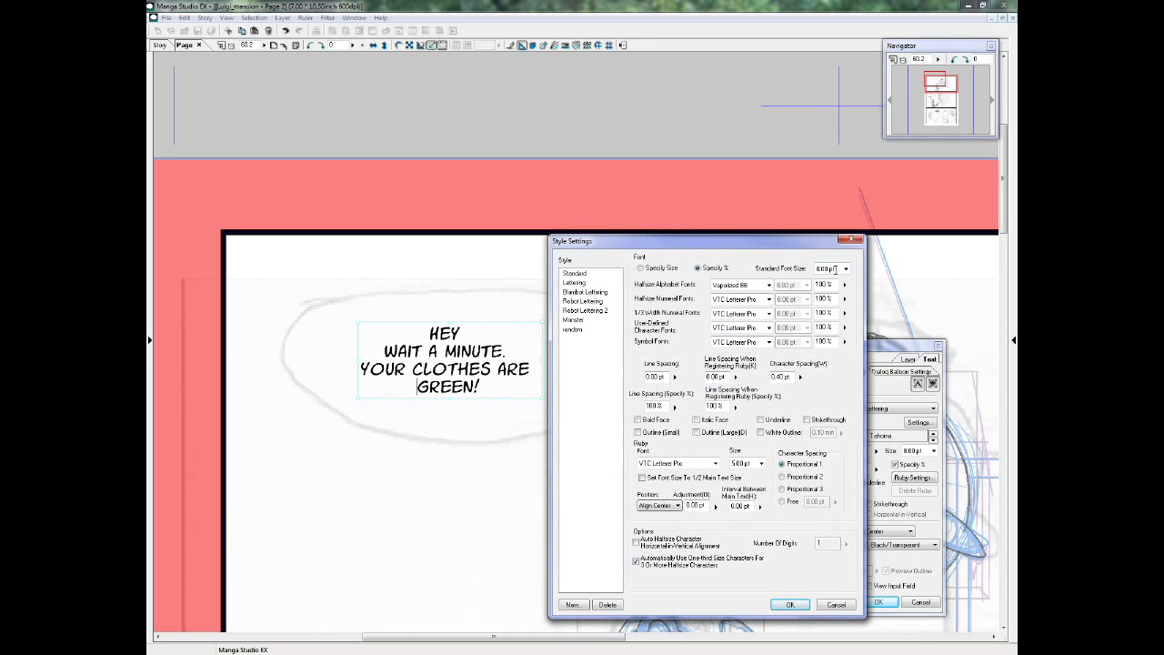
pyautogui.click(580, 320)
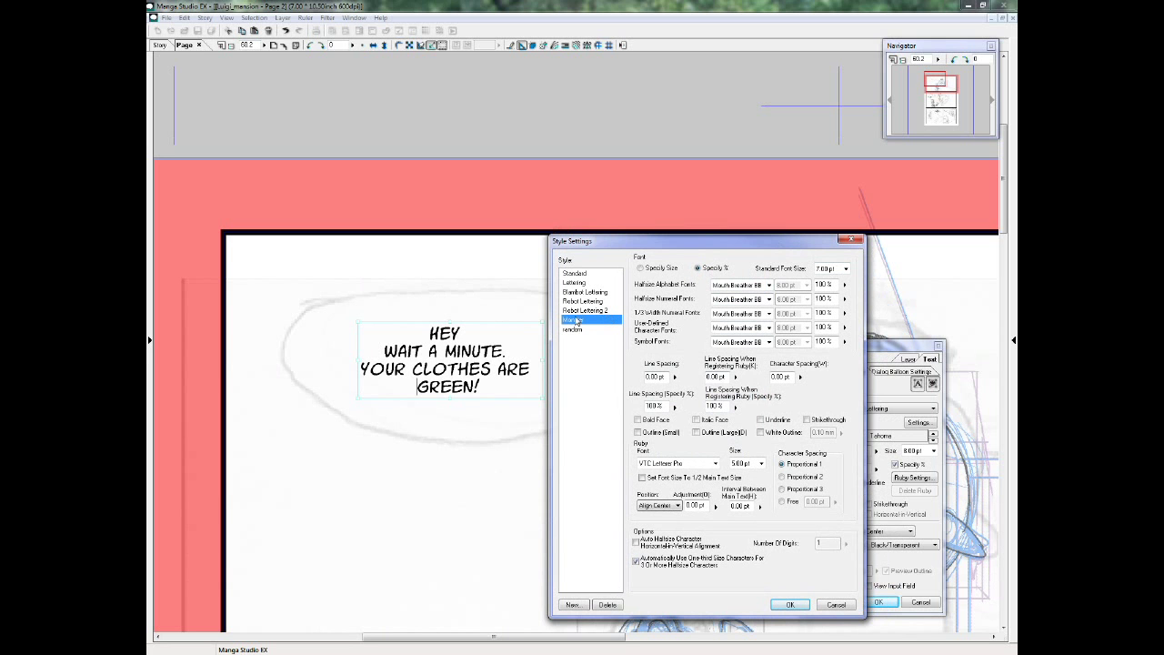
pyautogui.click(582, 301)
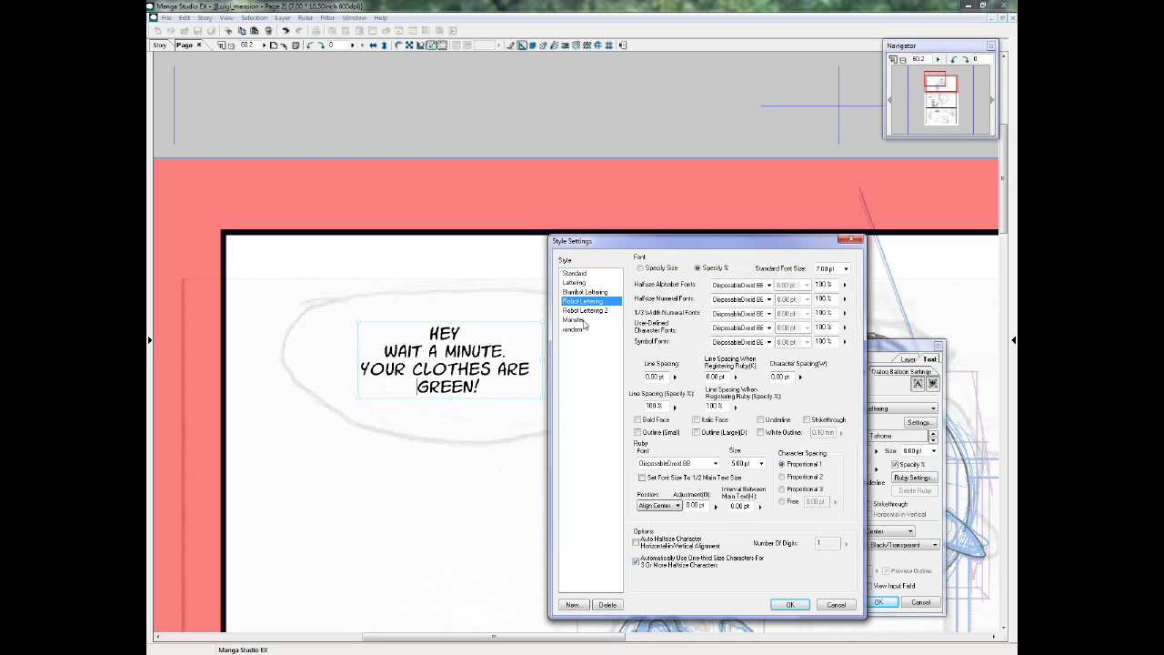
pyautogui.click(585, 323)
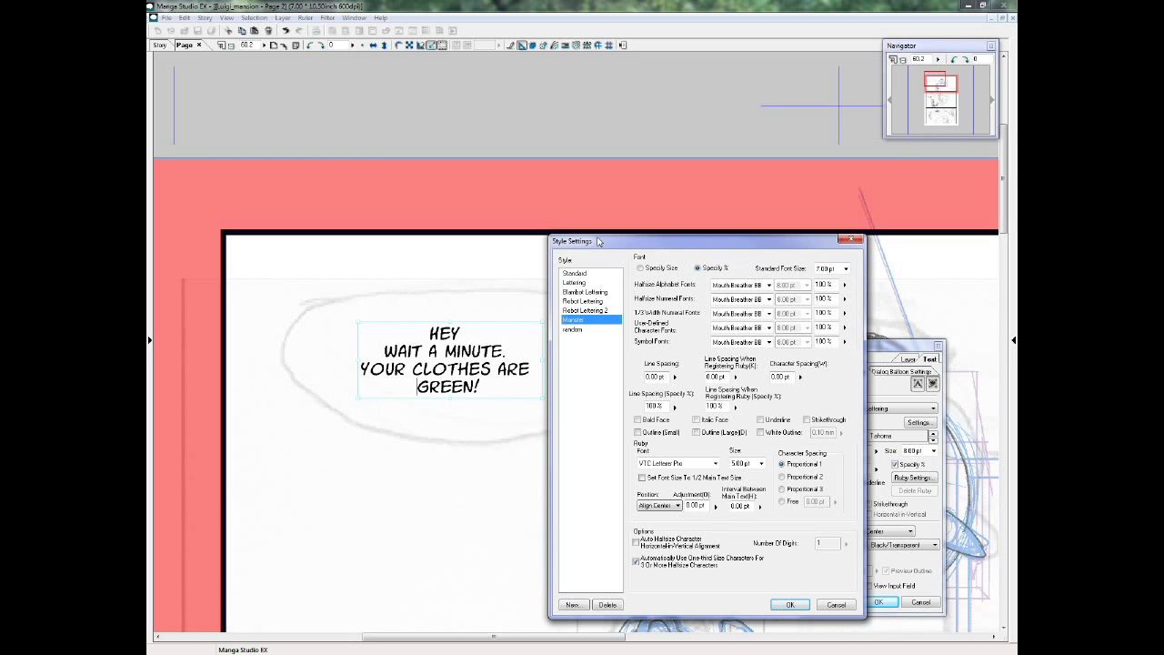
pyautogui.click(582, 283)
pyautogui.click(581, 293)
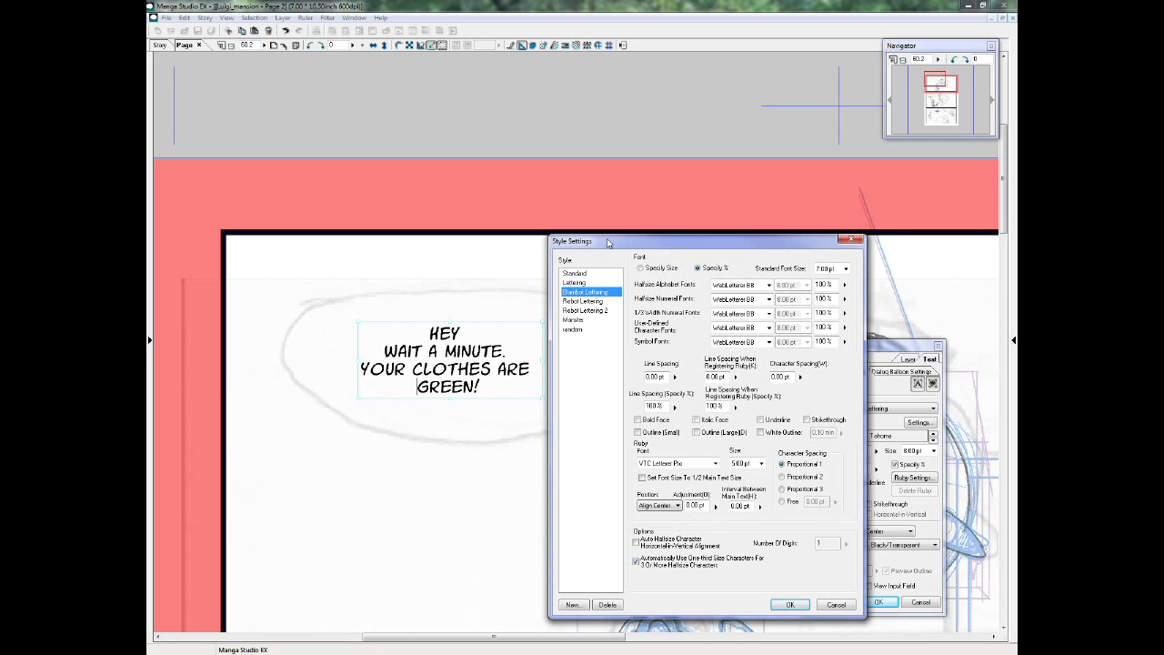
pyautogui.click(578, 320)
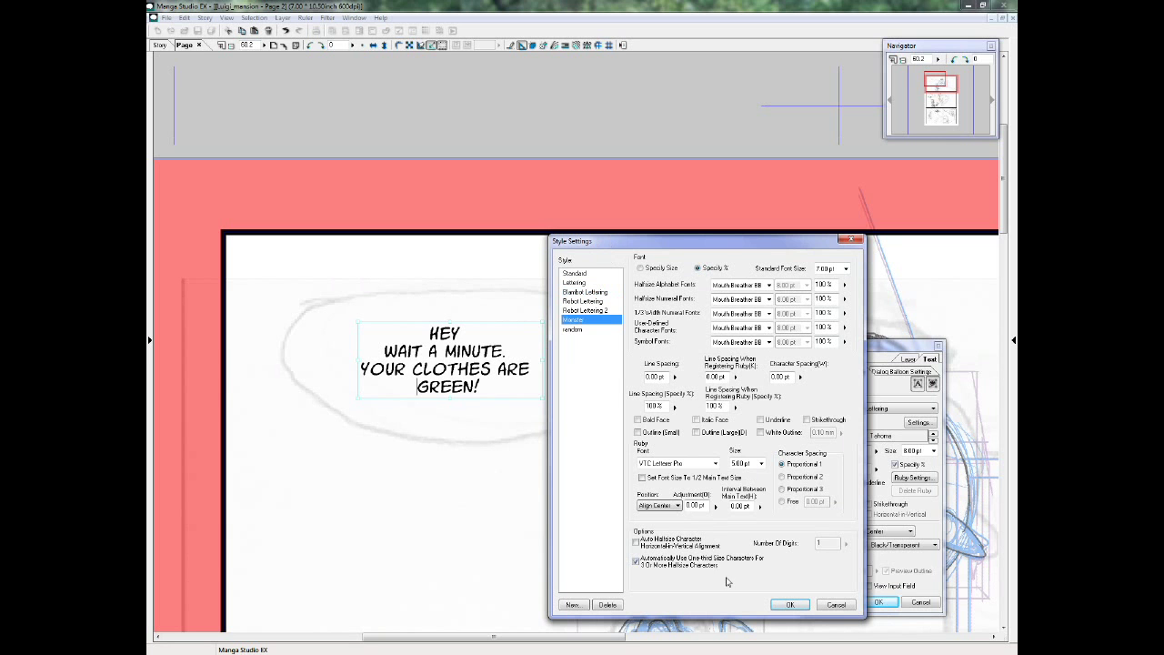
pyautogui.click(803, 609)
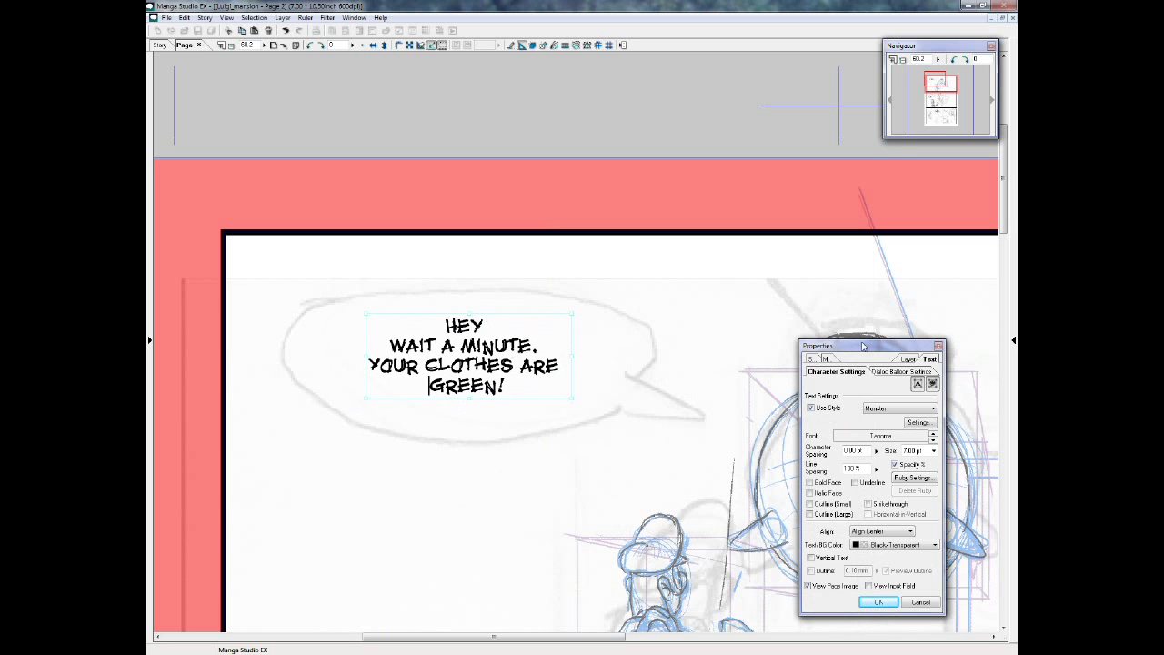
# - Open the balloon materials library from Dialog Balloon Settings, widen it to four columns, select Ellipse B
pyautogui.moveTo(864, 347); pyautogui.dragTo(849, 316)
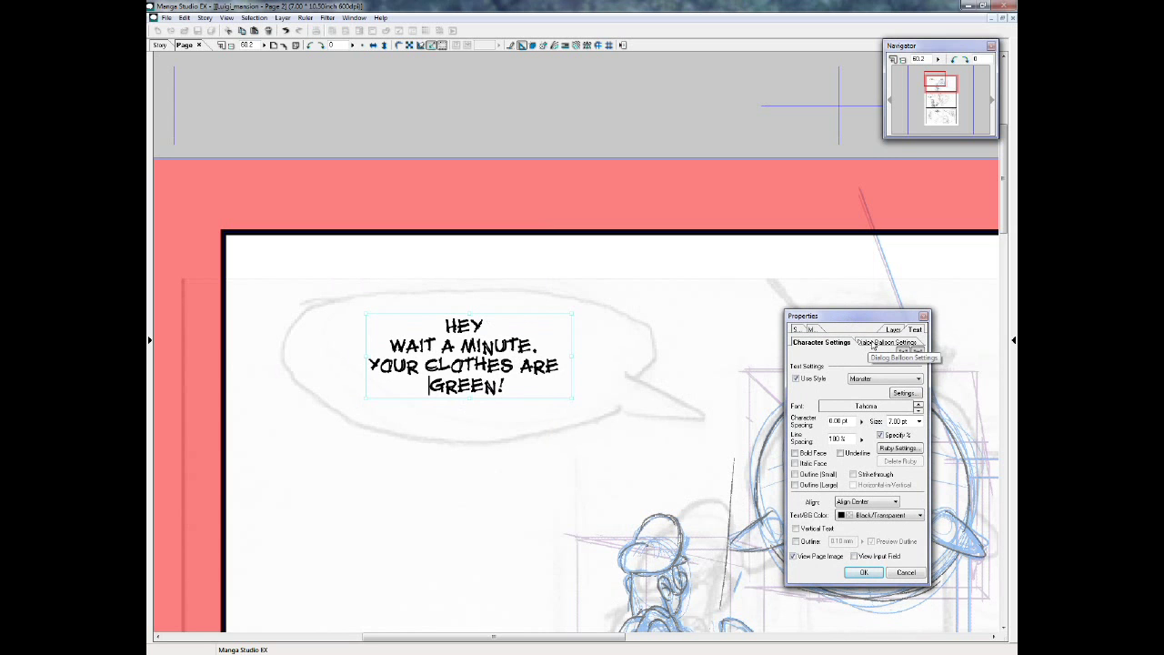
pyautogui.click(872, 345)
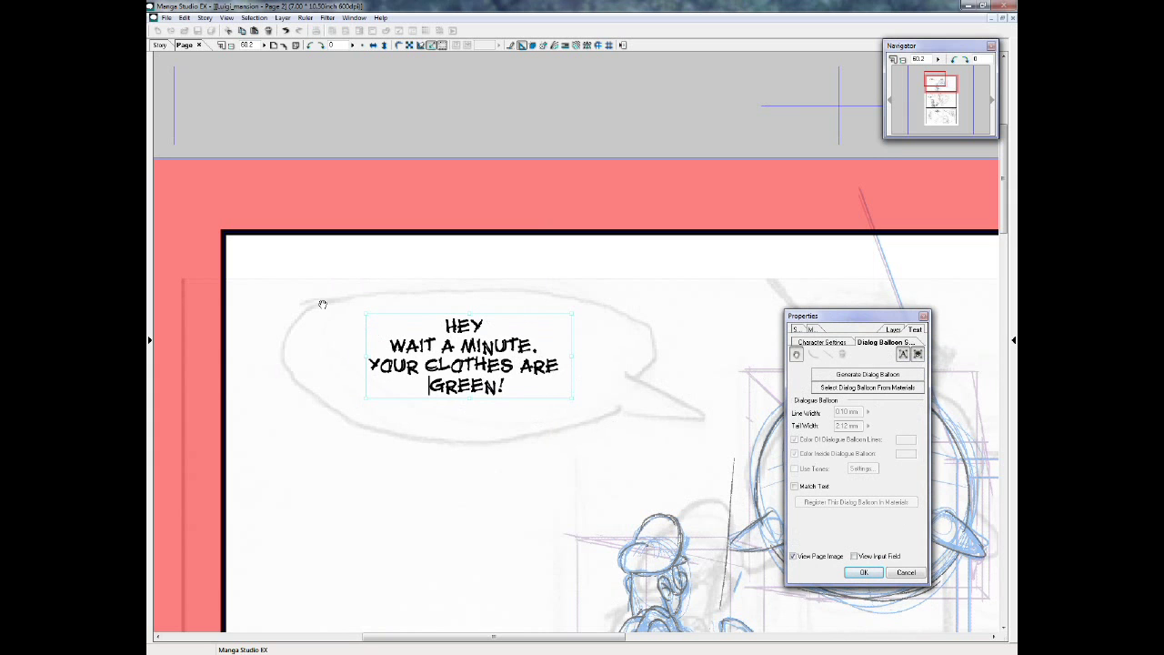
pyautogui.click(846, 389)
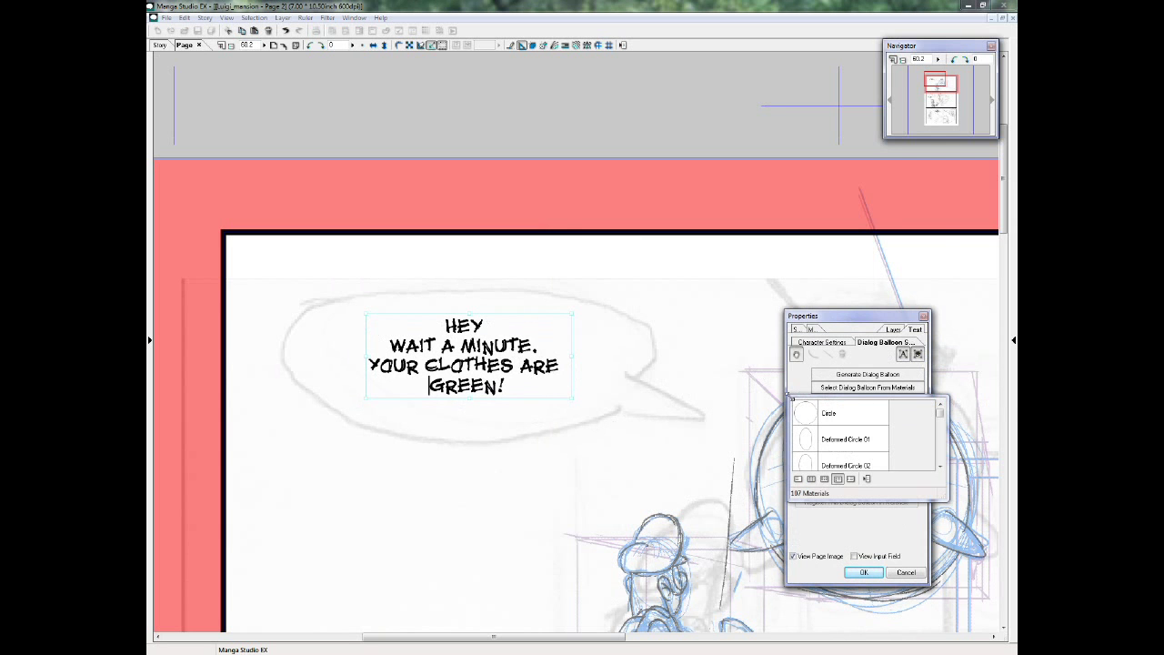
pyautogui.moveTo(553, 187); pyautogui.dragTo(531, 181)
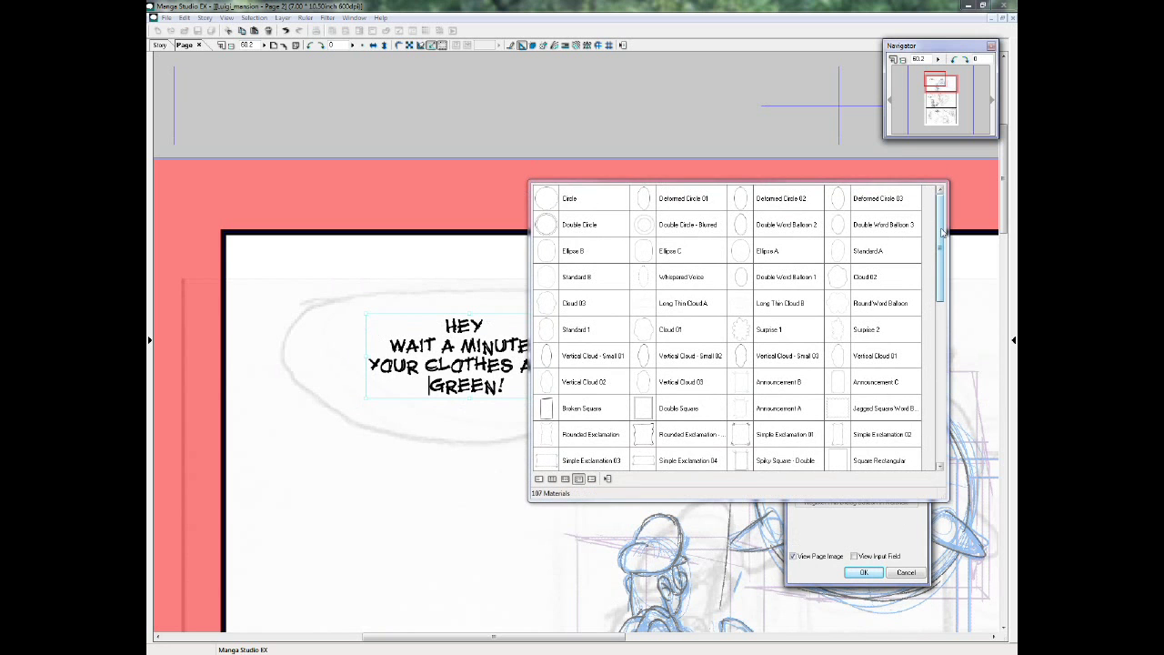
pyautogui.moveTo(941, 232)
pyautogui.mouseDown()
pyautogui.moveTo(941, 288)
pyautogui.moveTo(941, 225)
pyautogui.mouseUp()
pyautogui.click(748, 257)
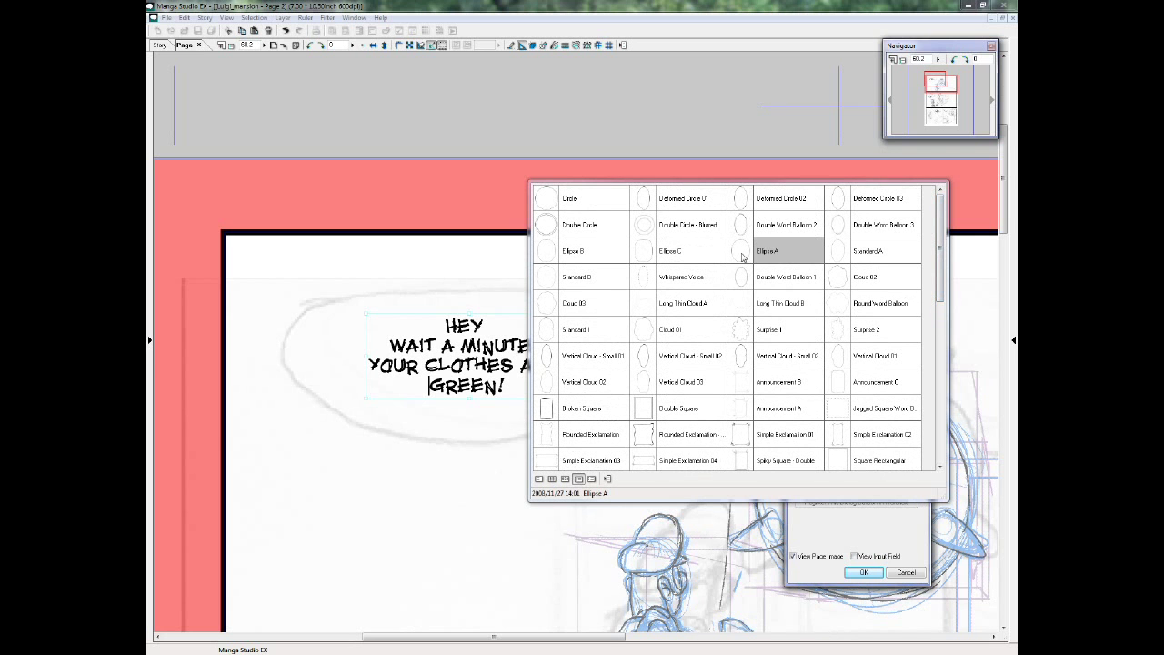
pyautogui.click(675, 260)
pyautogui.click(556, 254)
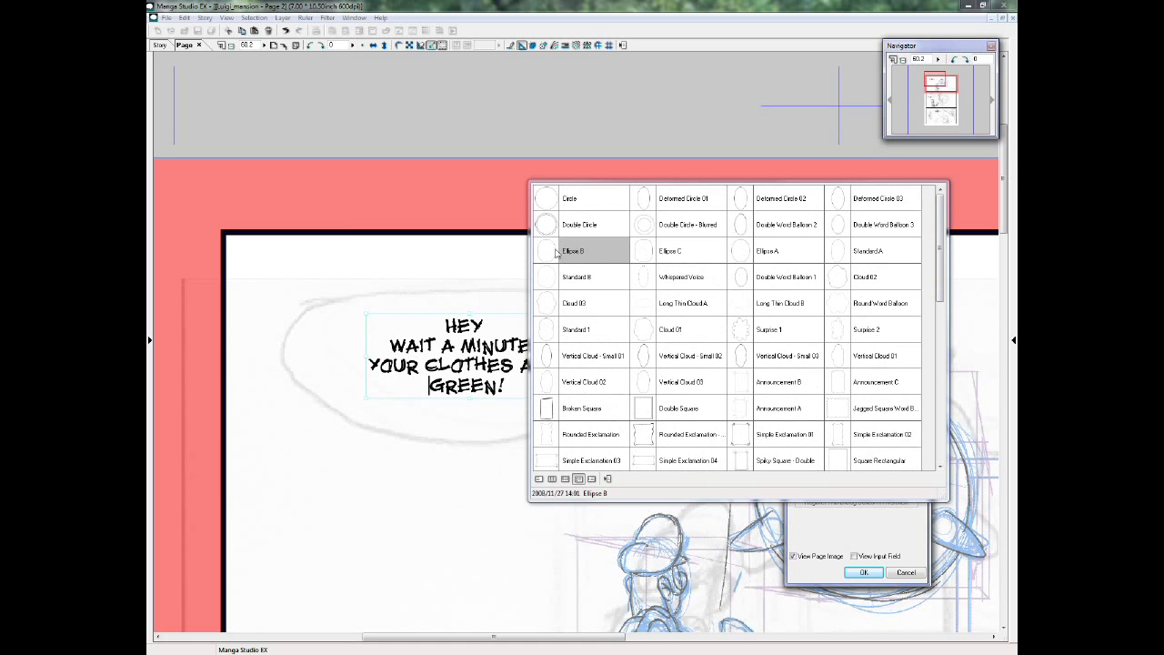
# - Apply an Ellipse B balloon to the dialogue and resize its top, bottom and sides
pyautogui.doubleClick(557, 254)
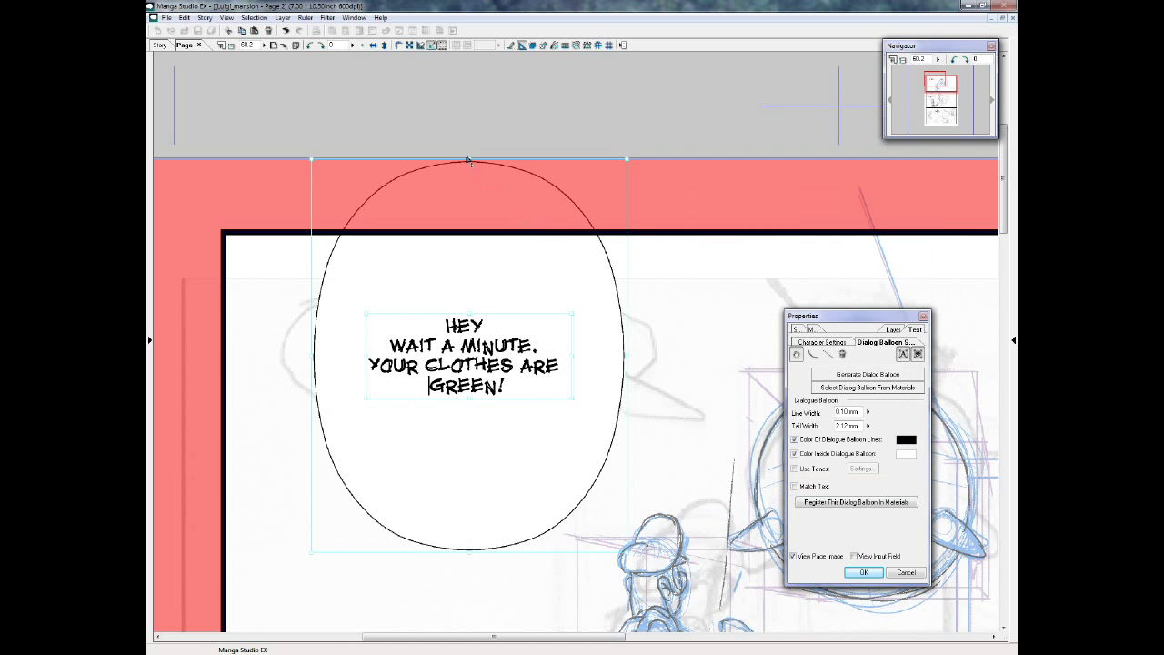
pyautogui.moveTo(469, 161); pyautogui.dragTo(462, 298)
pyautogui.moveTo(469, 553); pyautogui.dragTo(450, 410)
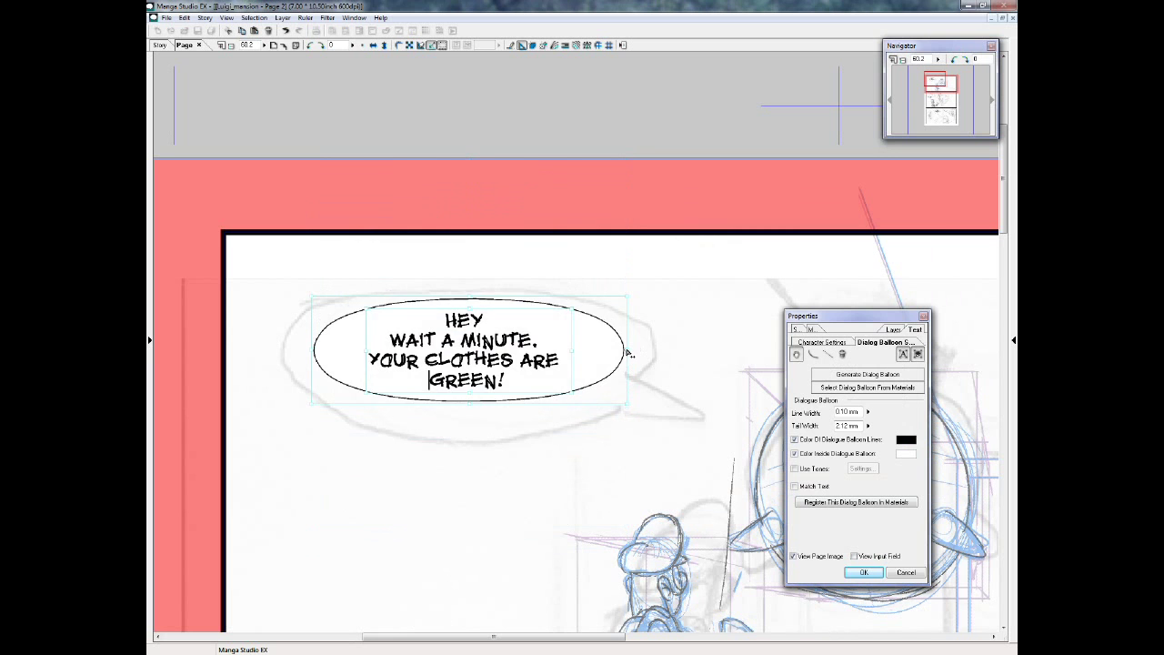
pyautogui.moveTo(627, 352); pyautogui.dragTo(540, 358)
pyautogui.moveTo(425, 408); pyautogui.dragTo(459, 411)
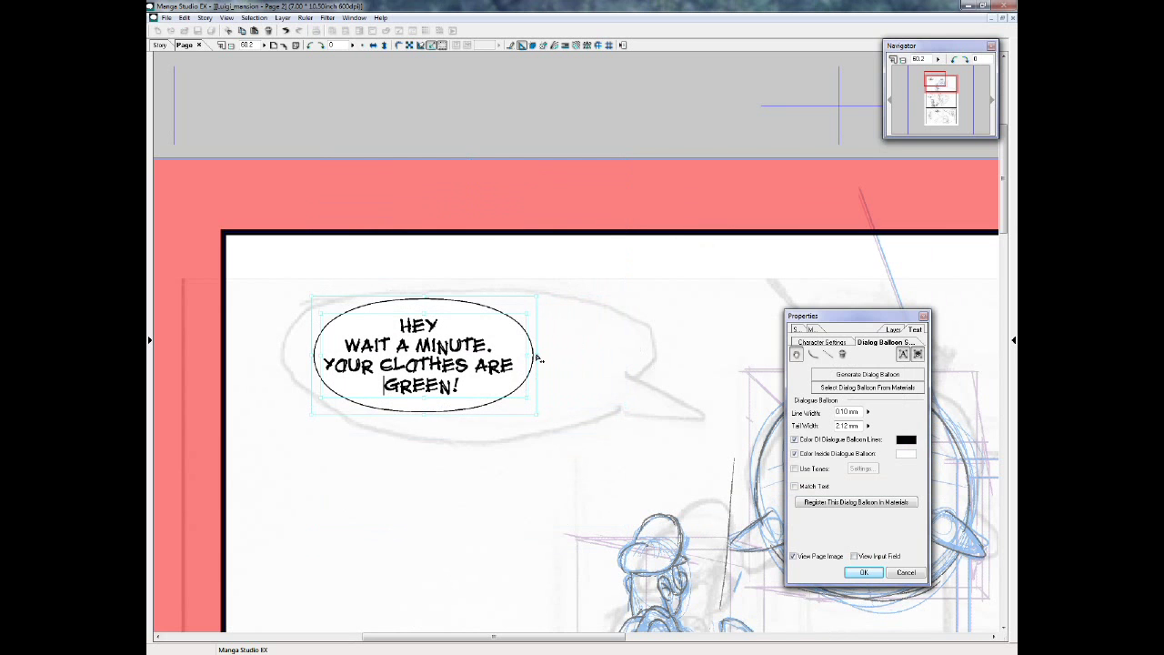
pyautogui.moveTo(315, 362); pyautogui.dragTo(304, 360)
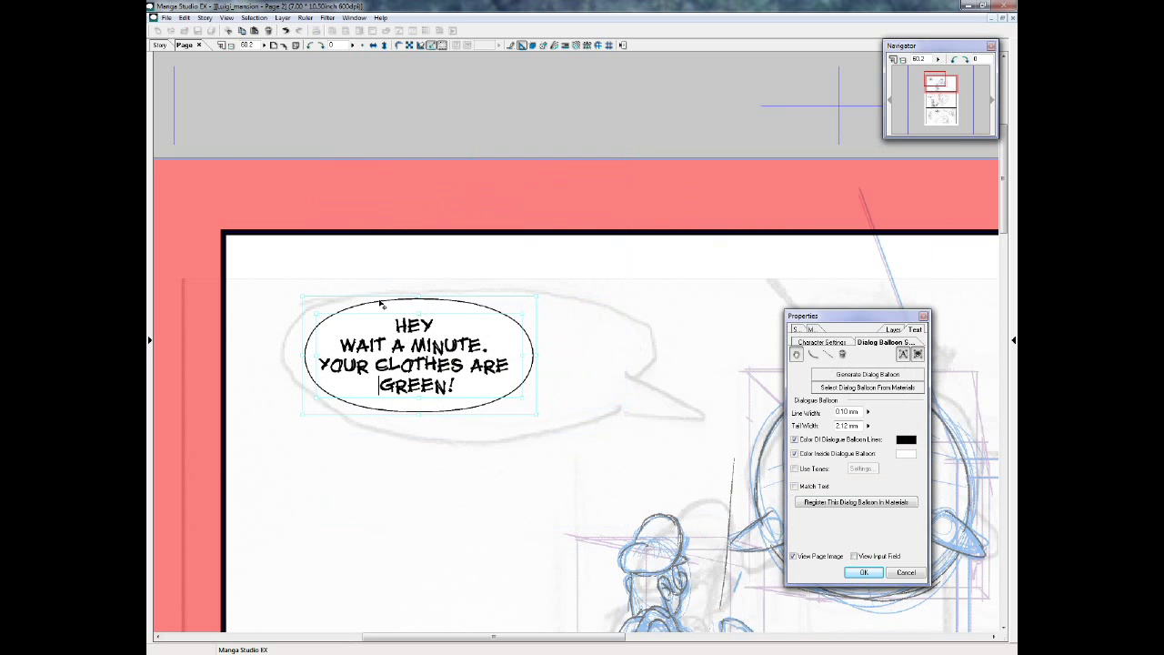
# - Tighten the balloon's sides around the four-line text and move it right over the sketched balloon
pyautogui.click(536, 360)
pyautogui.moveTo(537, 360); pyautogui.dragTo(531, 362)
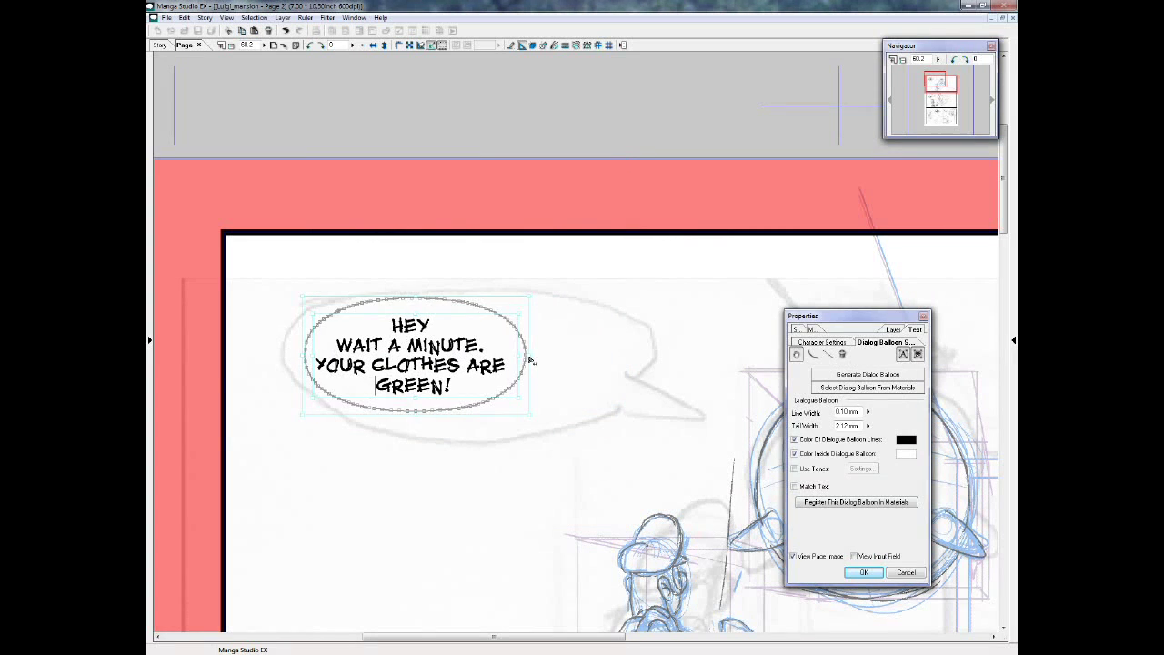
pyautogui.moveTo(307, 359); pyautogui.dragTo(295, 358)
pyautogui.moveTo(443, 317); pyautogui.dragTo(447, 317)
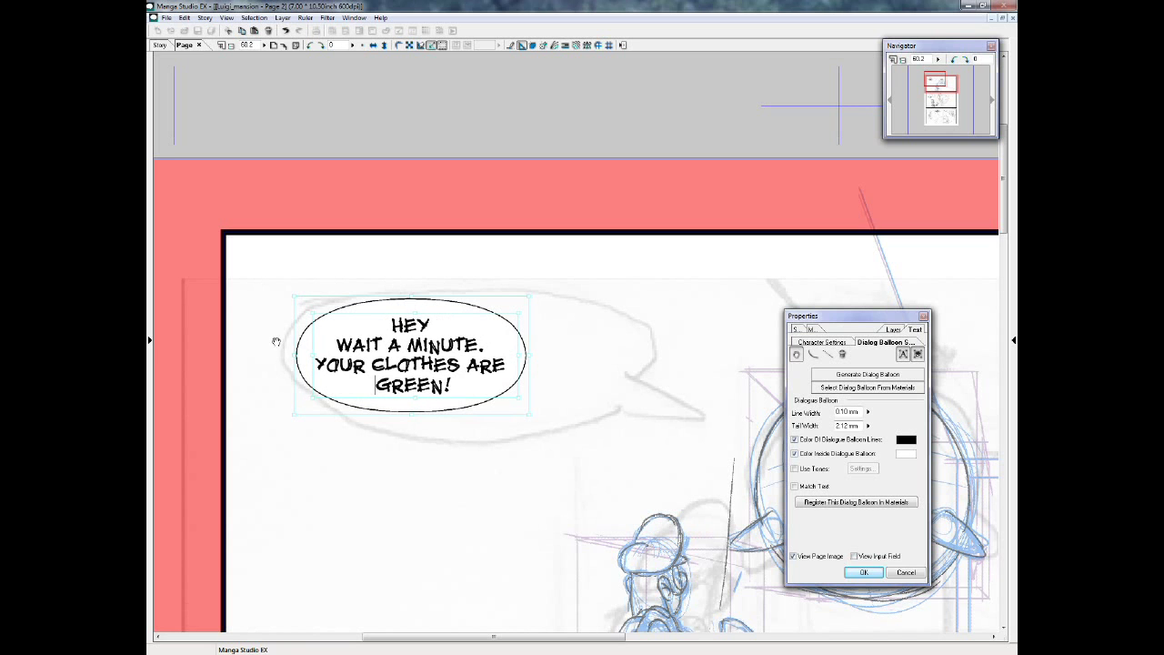
pyautogui.moveTo(296, 357); pyautogui.dragTo(301, 358)
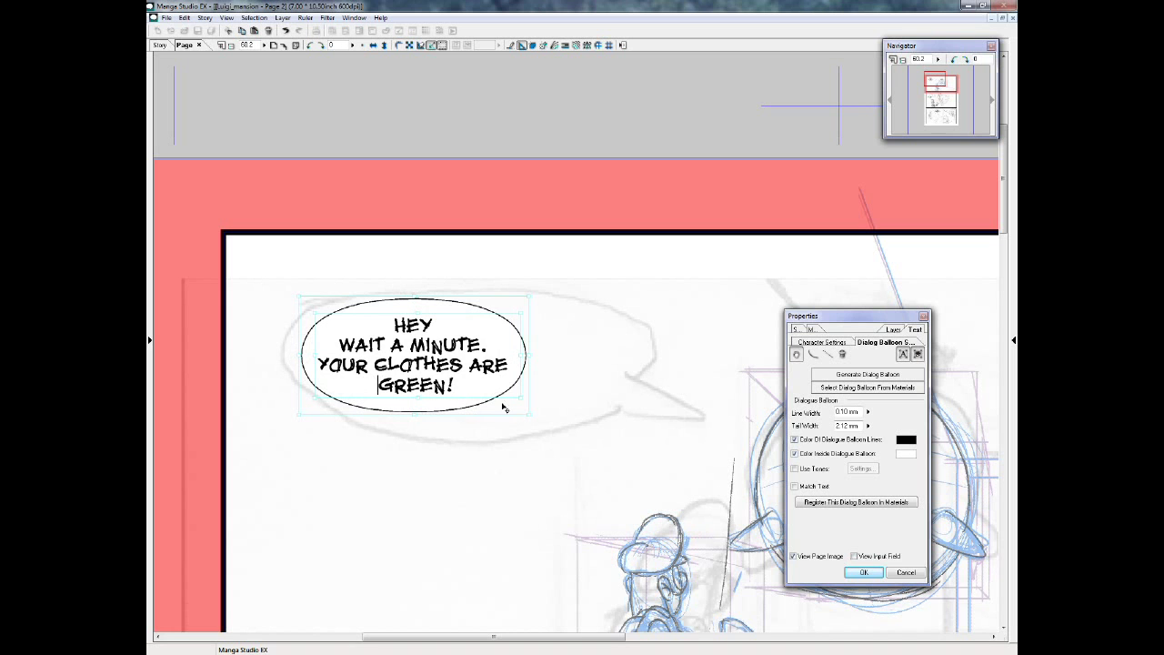
pyautogui.moveTo(429, 302); pyautogui.dragTo(518, 302)
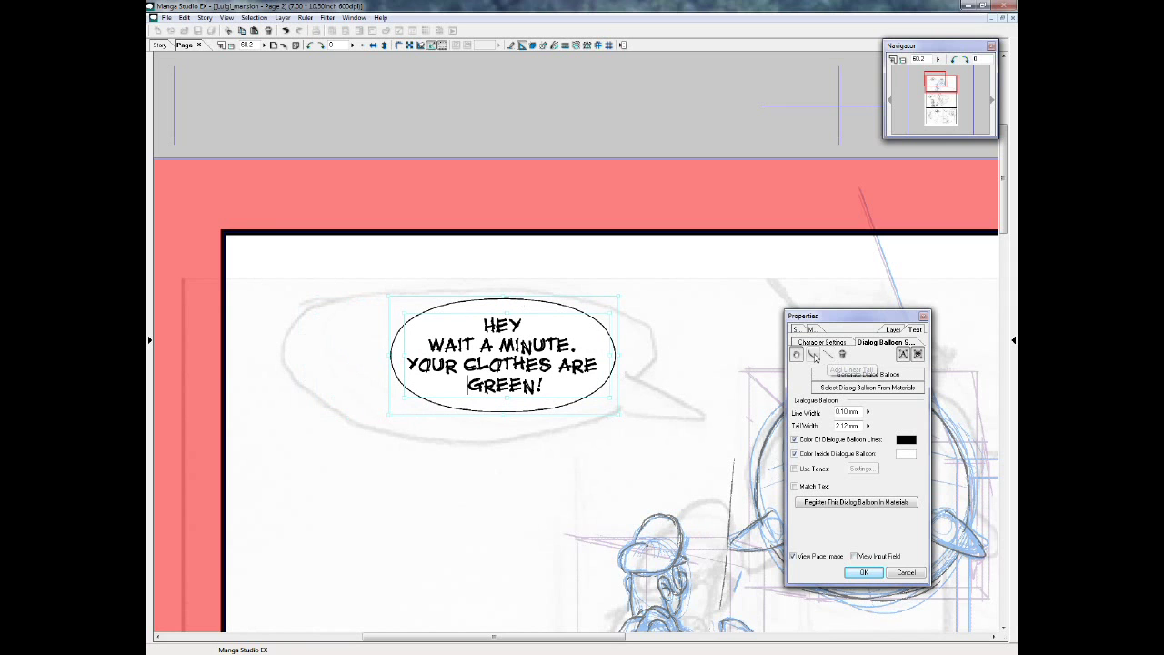
# - Add a curved tail running down-right from the balloon, then shorten and reshape it
pyautogui.click(812, 355)
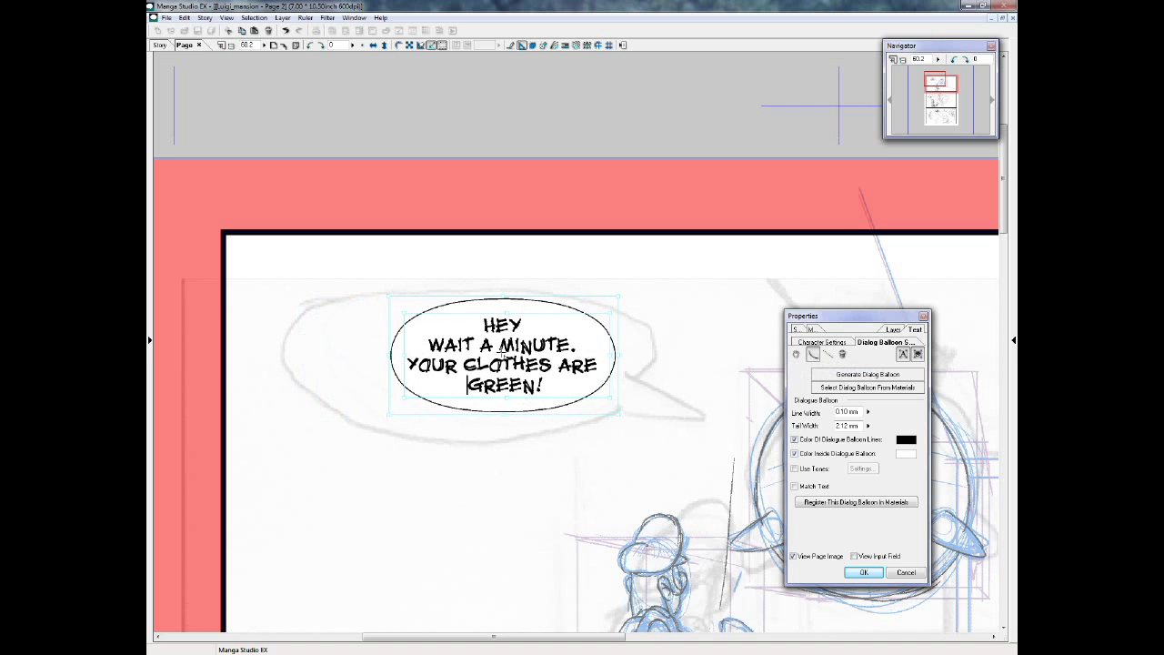
pyautogui.moveTo(503, 354); pyautogui.dragTo(672, 428)
pyautogui.click(554, 428)
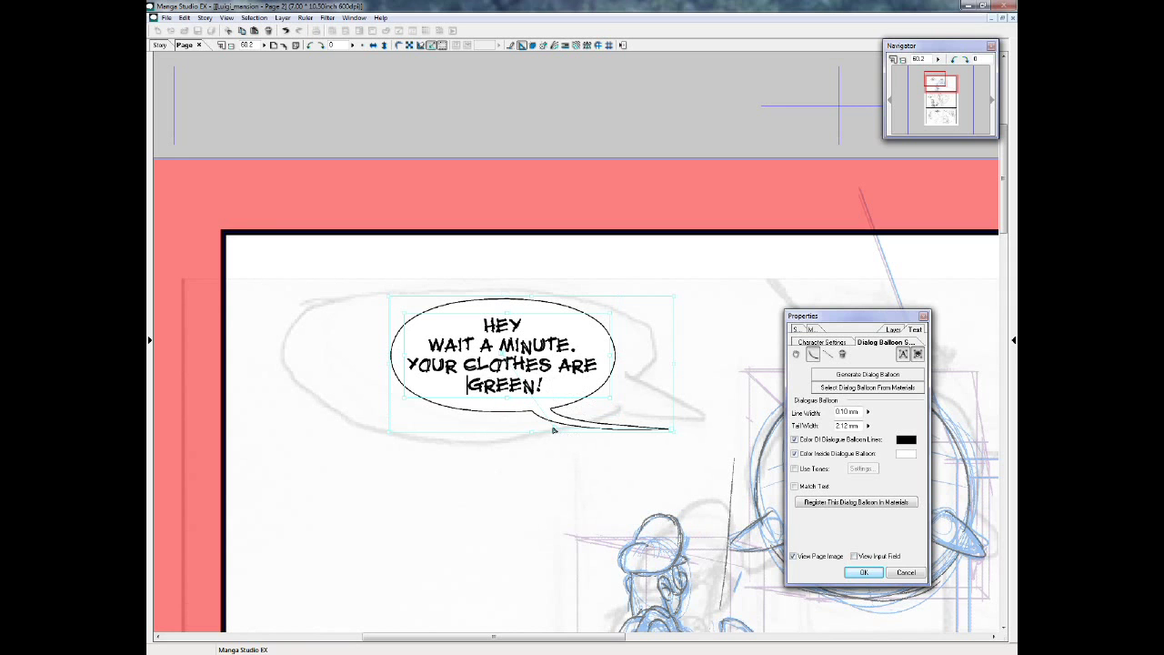
pyautogui.moveTo(577, 436); pyautogui.dragTo(586, 440)
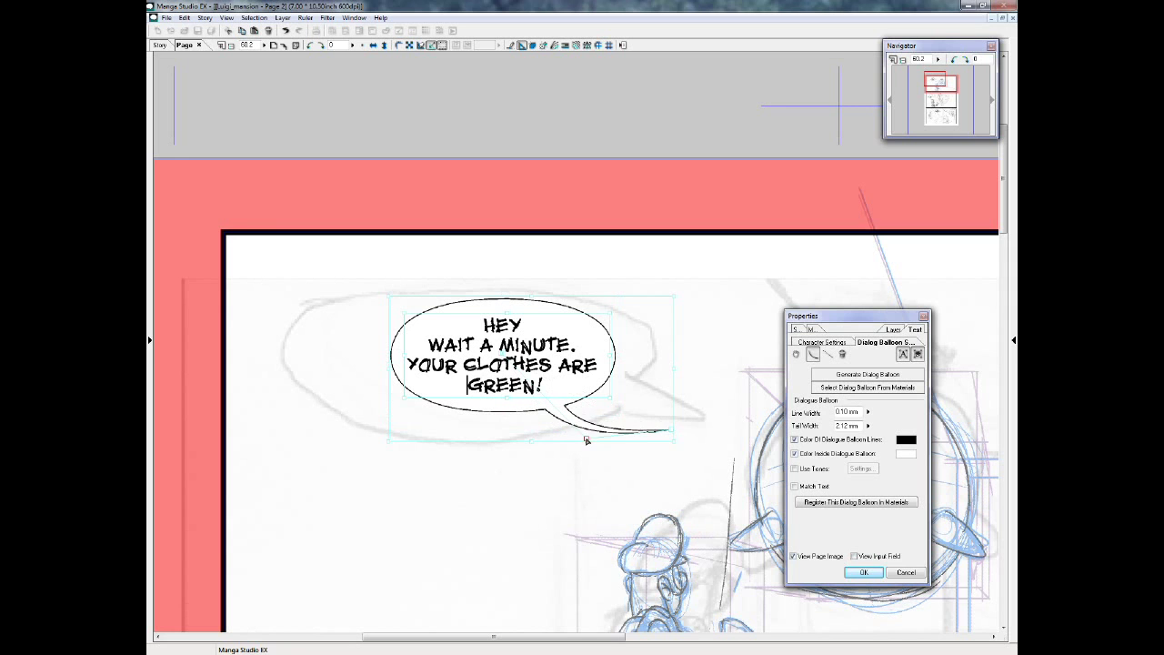
pyautogui.moveTo(671, 431); pyautogui.dragTo(648, 443)
pyautogui.moveTo(575, 447); pyautogui.dragTo(567, 443)
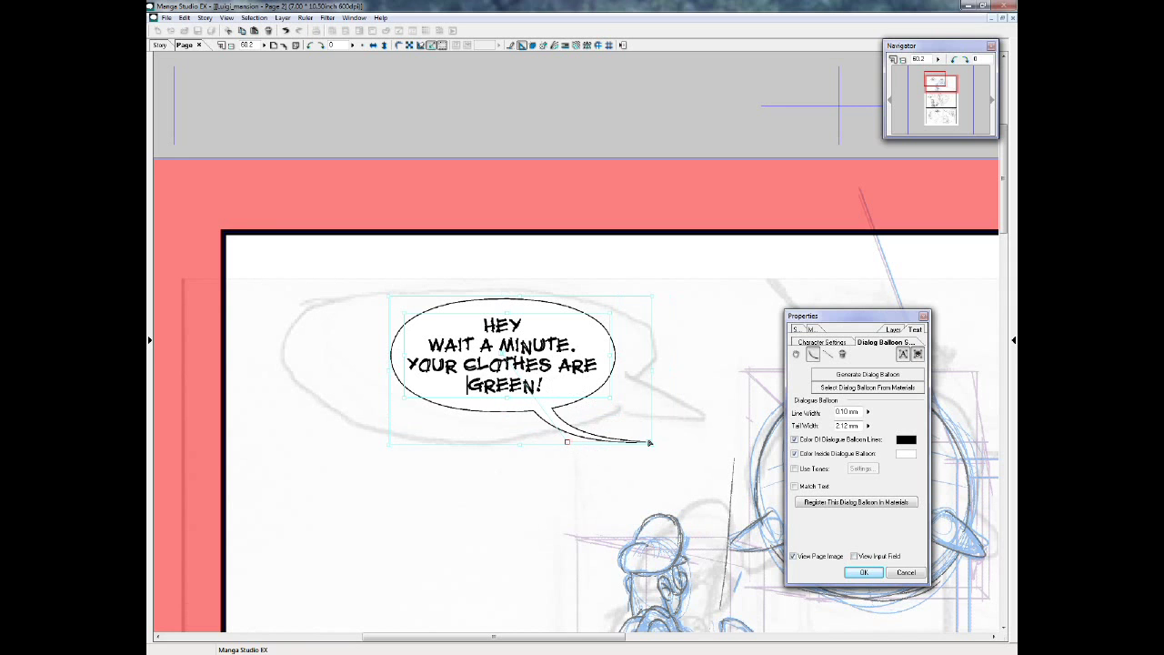
pyautogui.moveTo(649, 443); pyautogui.dragTo(556, 439)
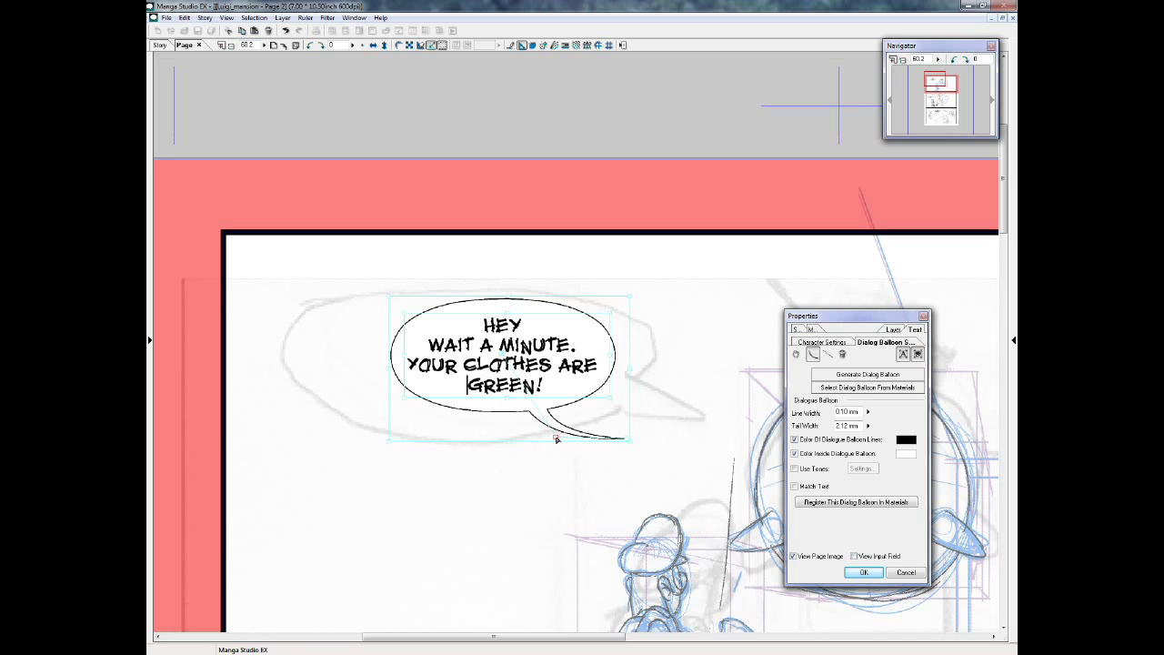
# - Move the Properties window aside and refine the tail tip and curve
pyautogui.moveTo(831, 320)
pyautogui.mouseDown()
pyautogui.moveTo(732, 144)
pyautogui.moveTo(709, 36)
pyautogui.mouseUp()
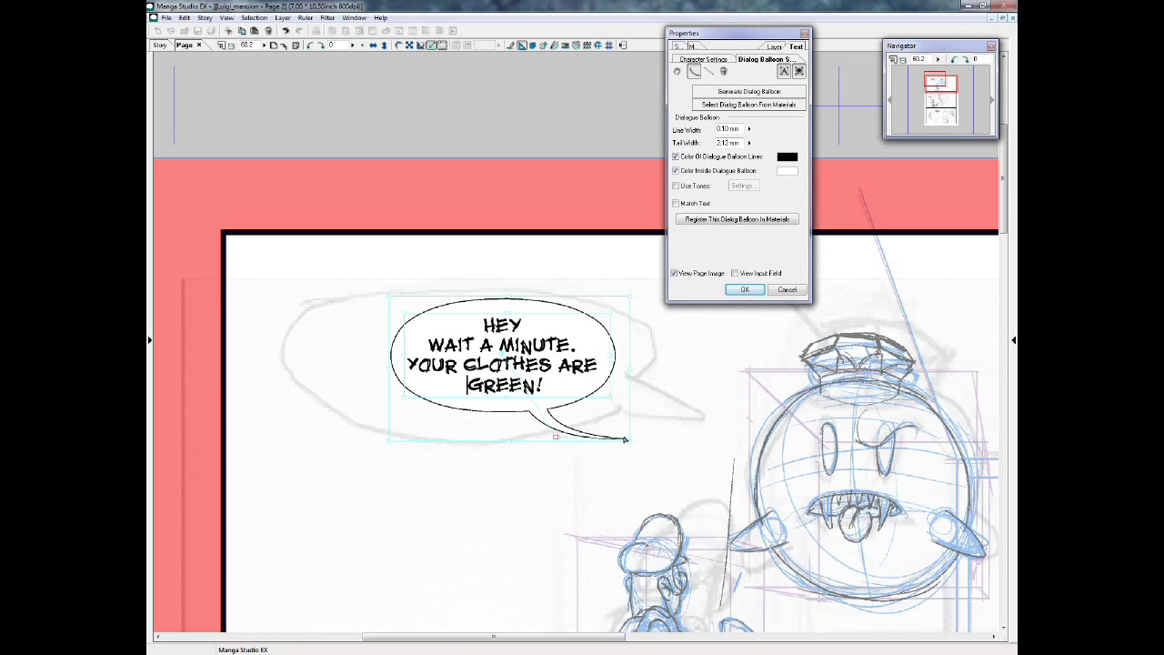
pyautogui.moveTo(627, 441); pyautogui.dragTo(629, 447)
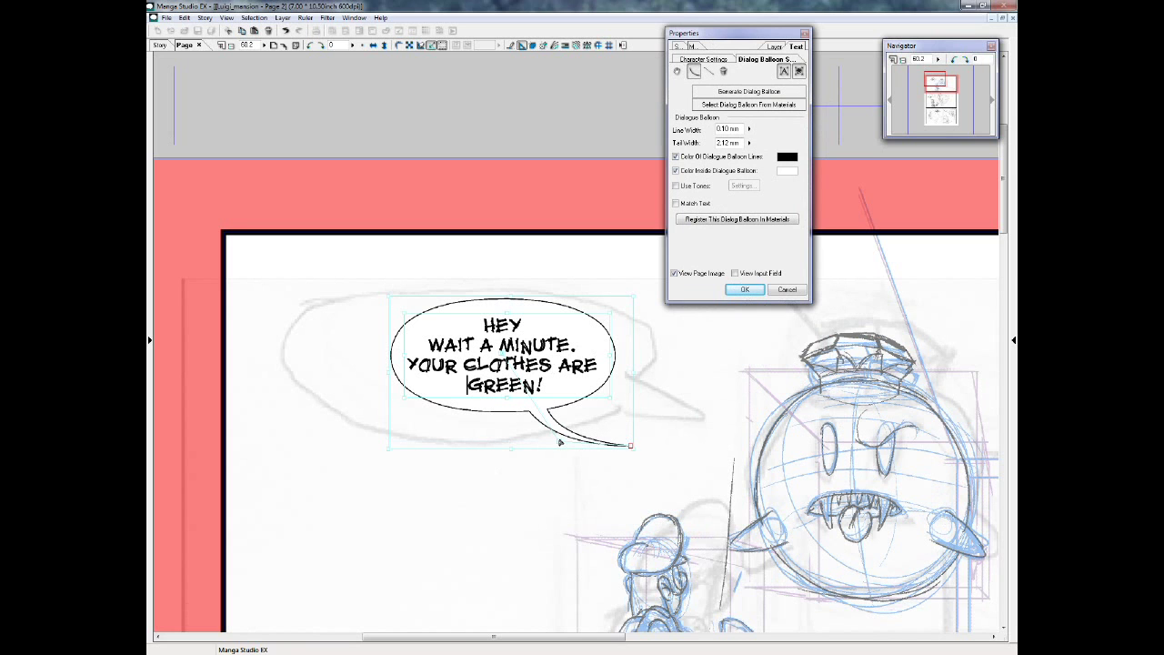
pyautogui.moveTo(558, 437); pyautogui.dragTo(561, 434)
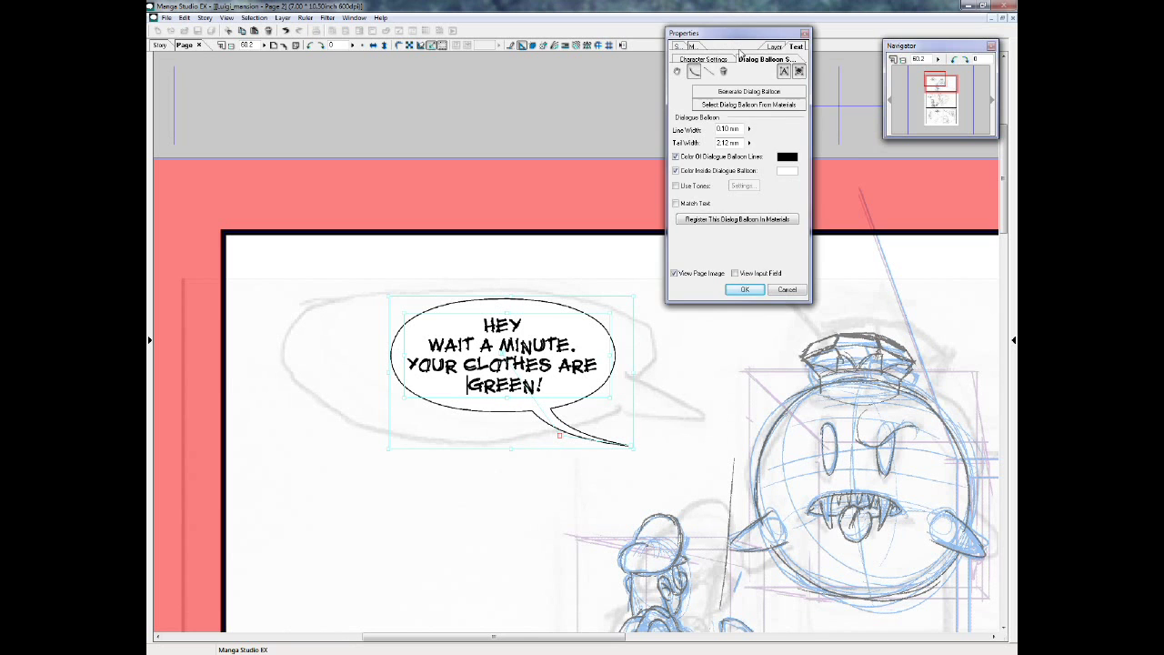
pyautogui.moveTo(721, 33); pyautogui.dragTo(762, 129)
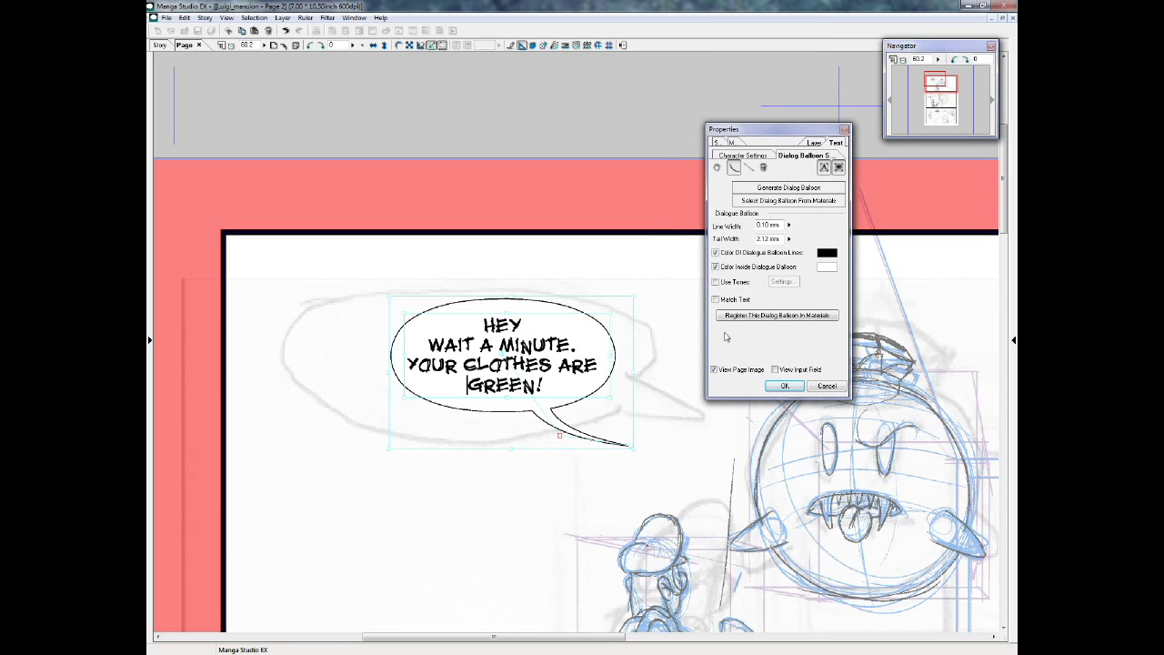
# - Commit the balloon, then move its duplicate layer under Panel 1 and hide the Text Folder
pyautogui.click(784, 385)
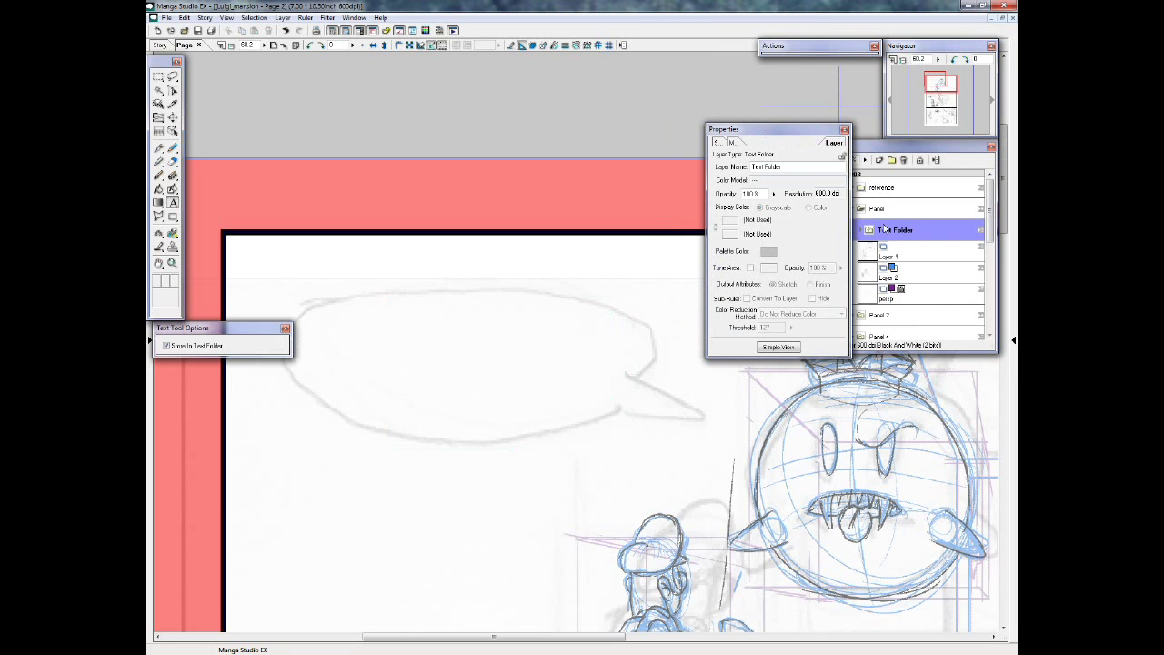
pyautogui.click(882, 159)
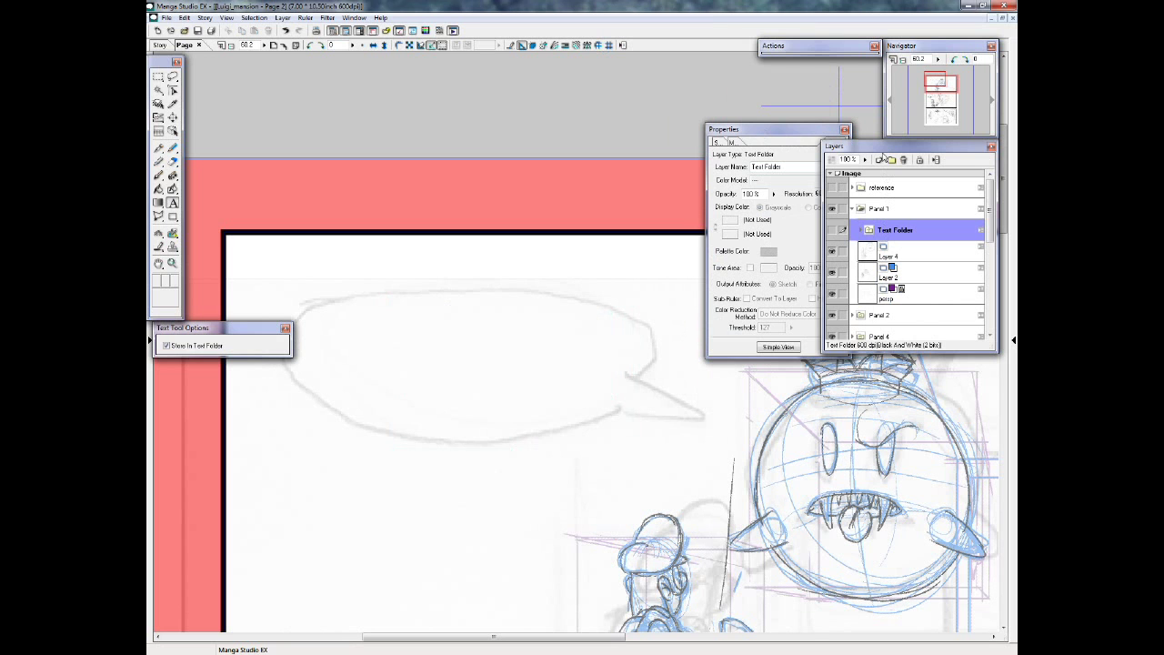
pyautogui.click(832, 232)
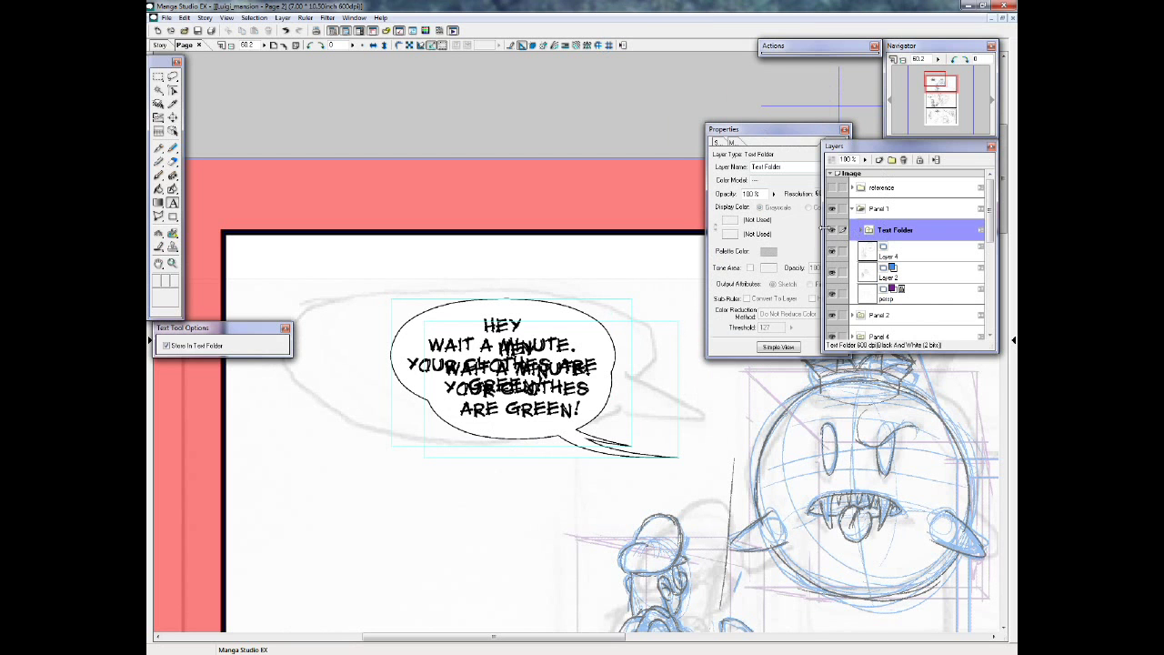
pyautogui.click(859, 232)
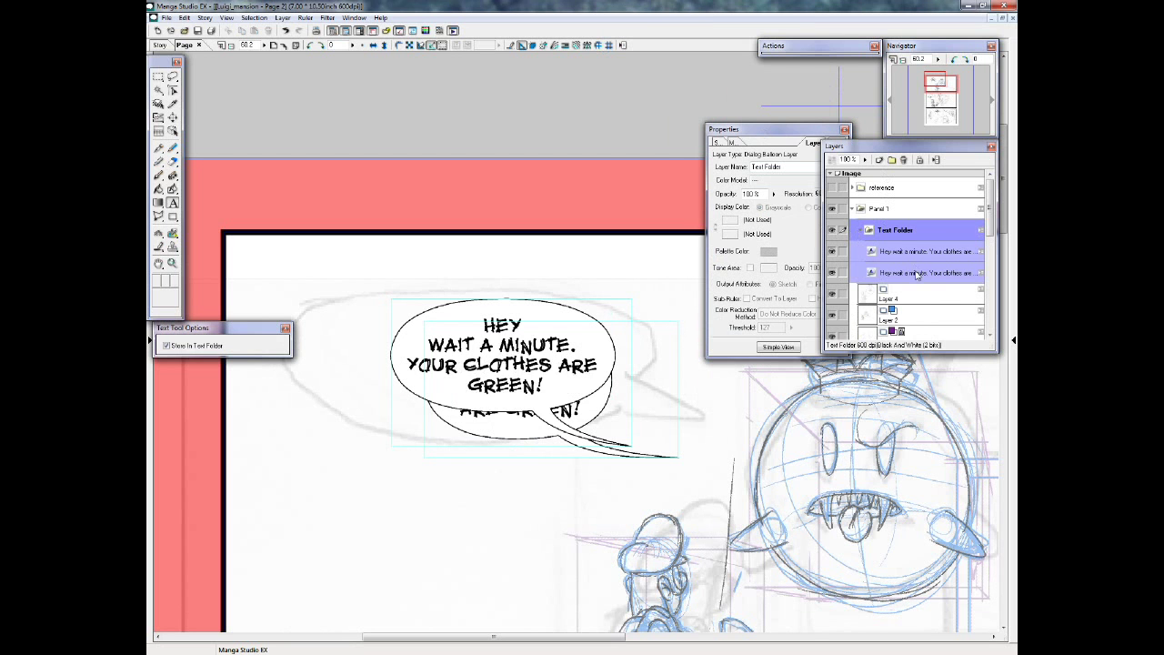
pyautogui.moveTo(891, 275); pyautogui.dragTo(889, 222)
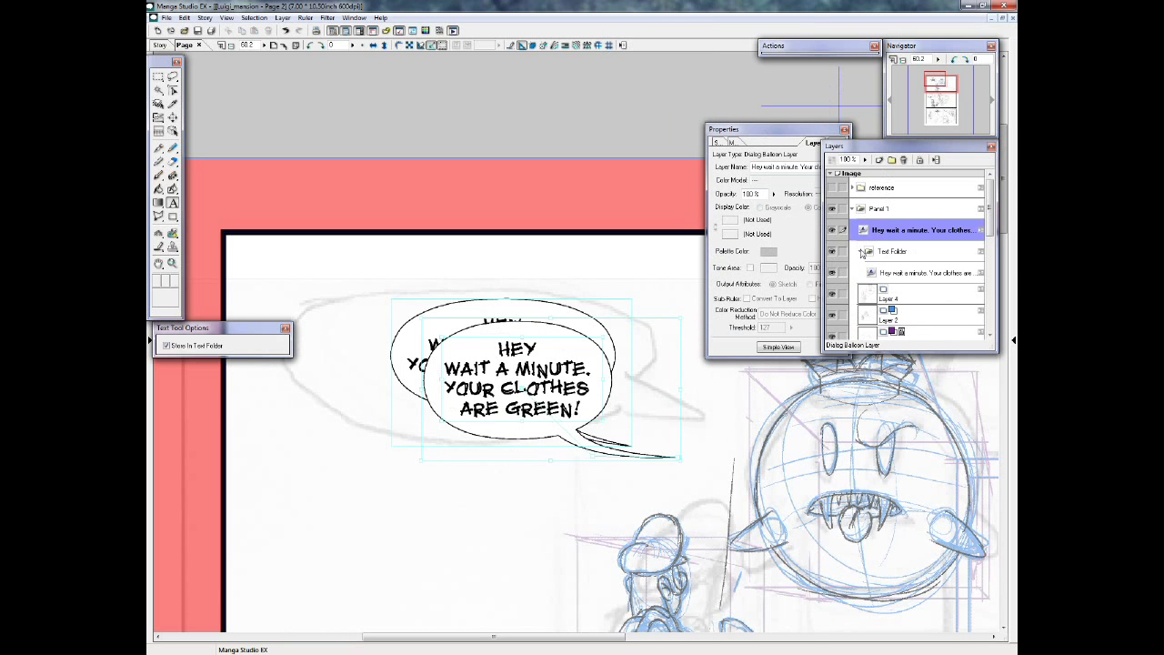
pyautogui.click(844, 247)
pyautogui.click(832, 231)
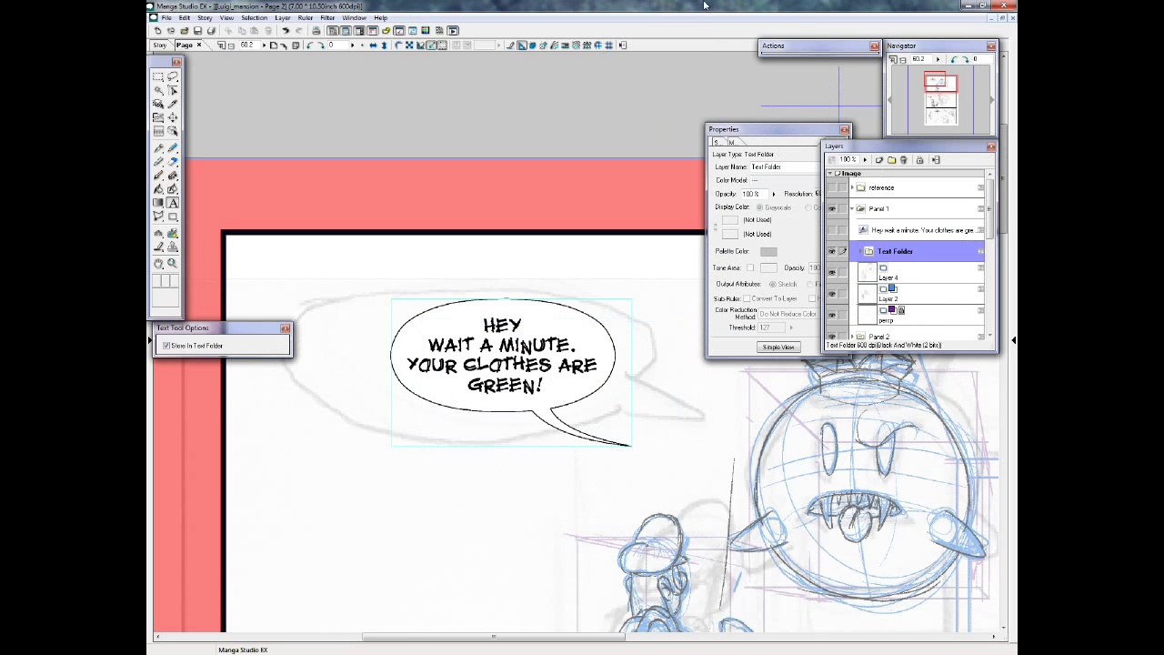
# - Collapse Panel 1, select the Panel 2 folder, and scroll down to Panel 2's balloons
pyautogui.click(855, 209)
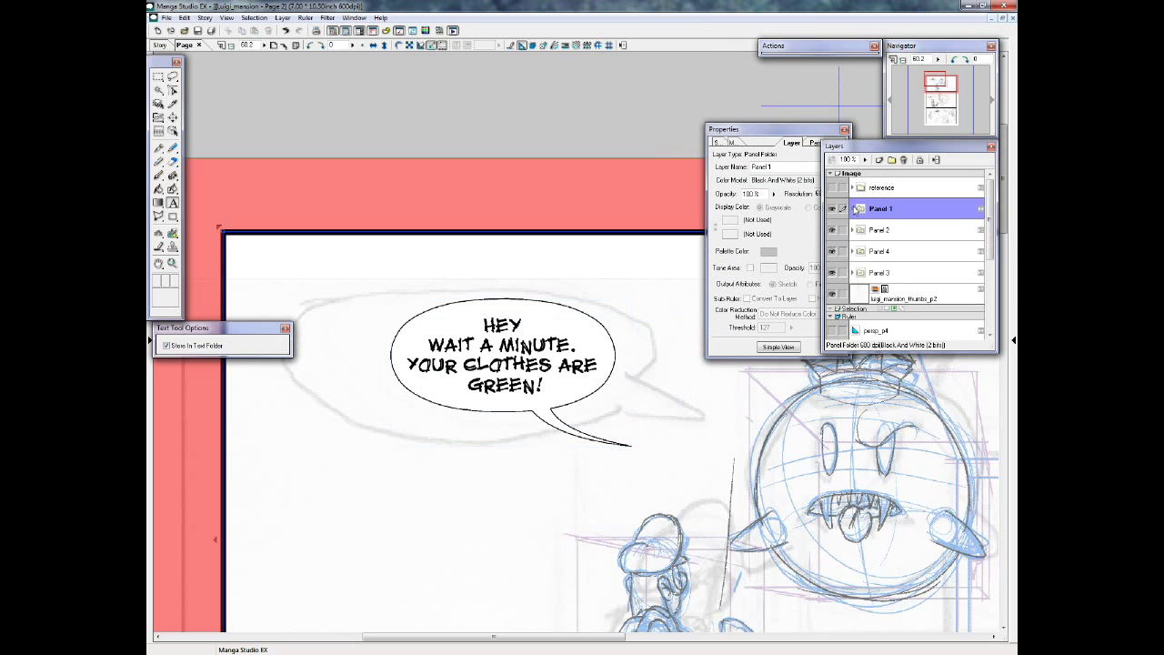
pyautogui.click(855, 210)
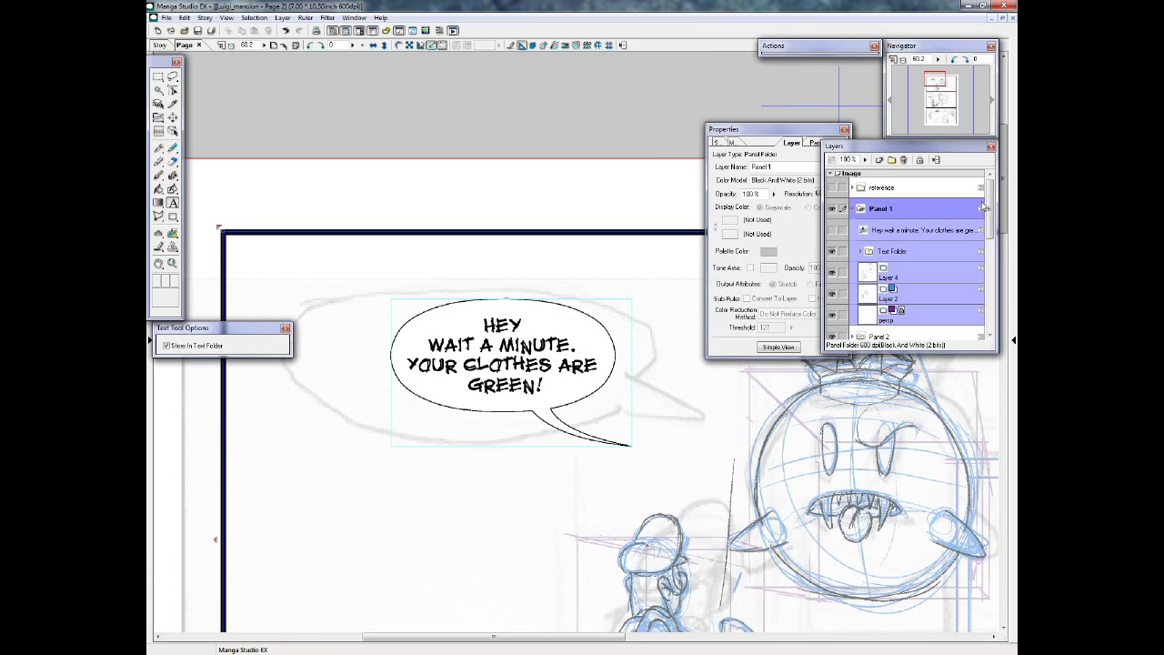
pyautogui.click(852, 209)
pyautogui.click(862, 231)
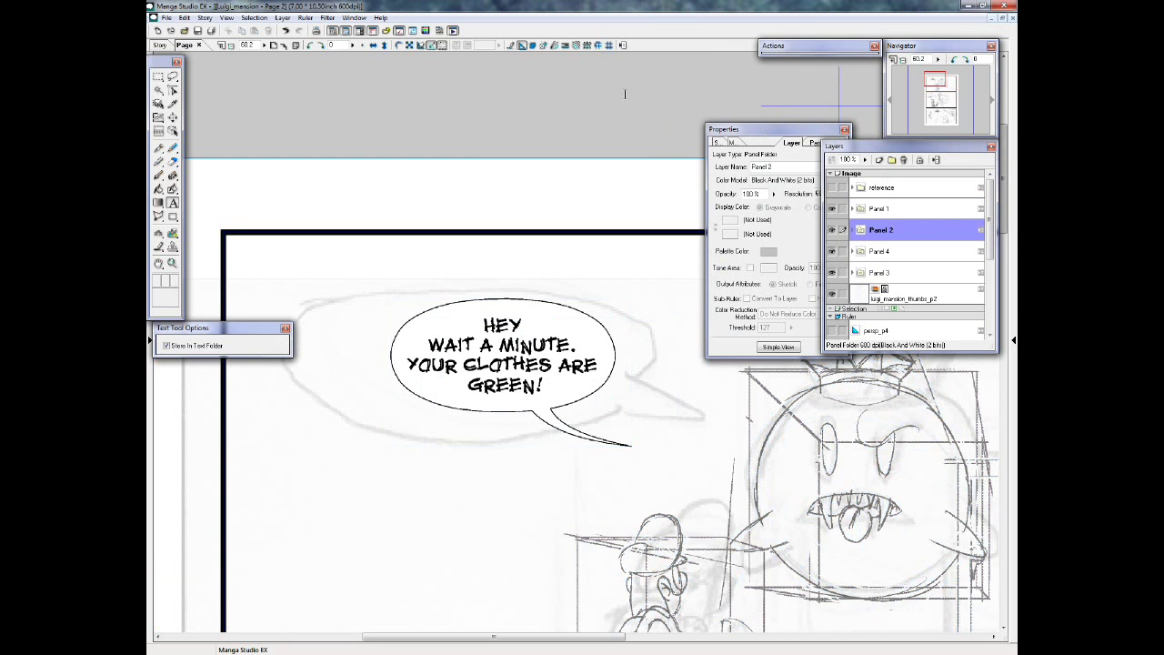
pyautogui.scroll(-10, 454, 409)
pyautogui.scroll(-3, 455, 410)
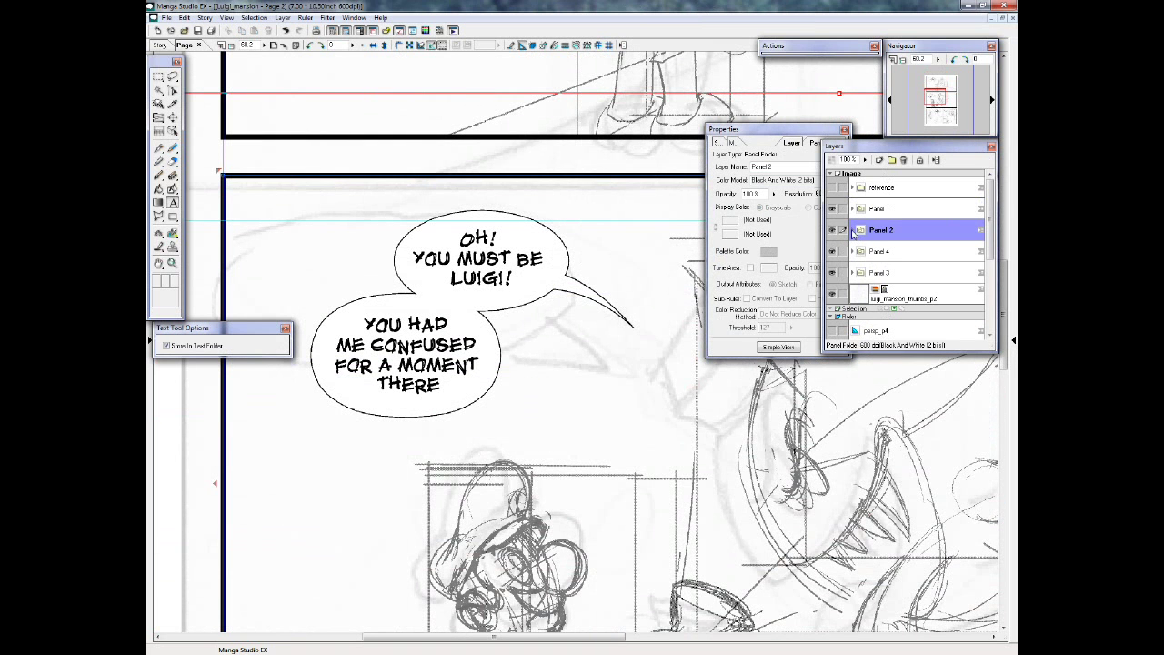
# - Expand Panel 2's Text Folder and check the 'You had me confused' and 'Oh! You must be Luigi!' balloon layers
pyautogui.click(852, 230)
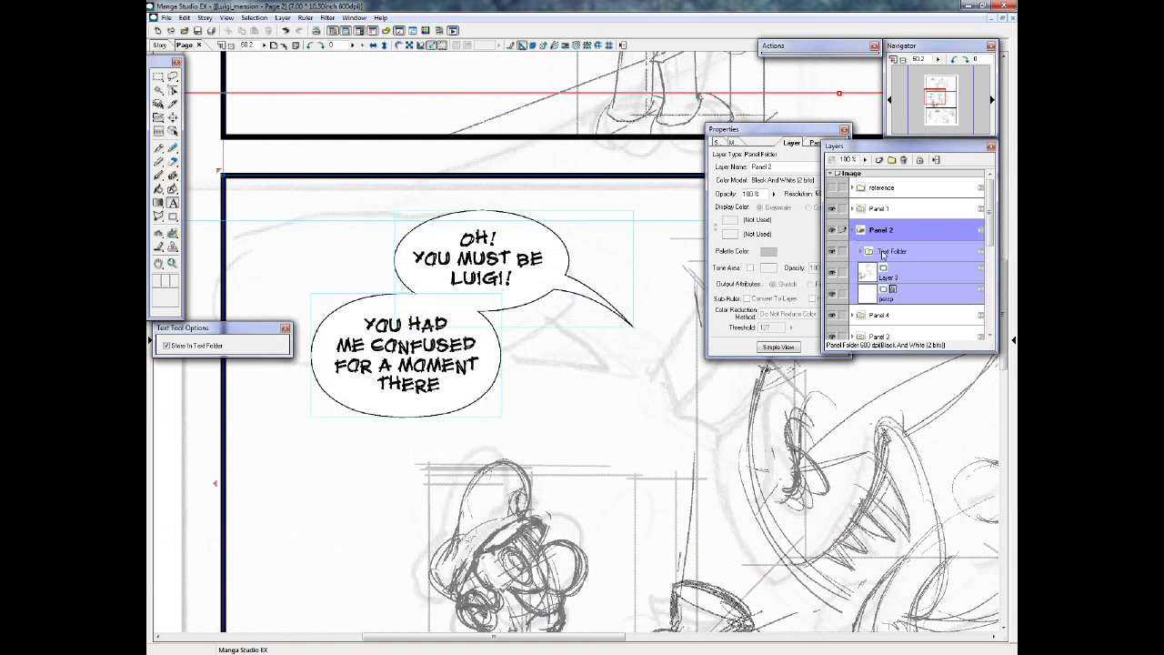
pyautogui.click(886, 253)
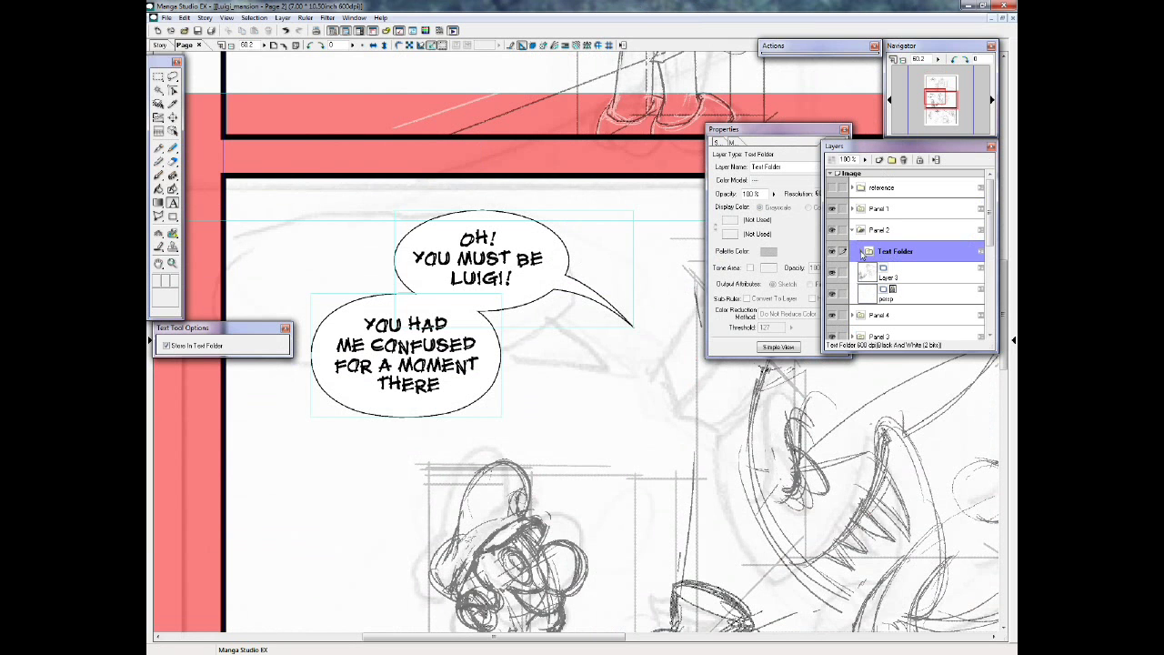
pyautogui.click(862, 253)
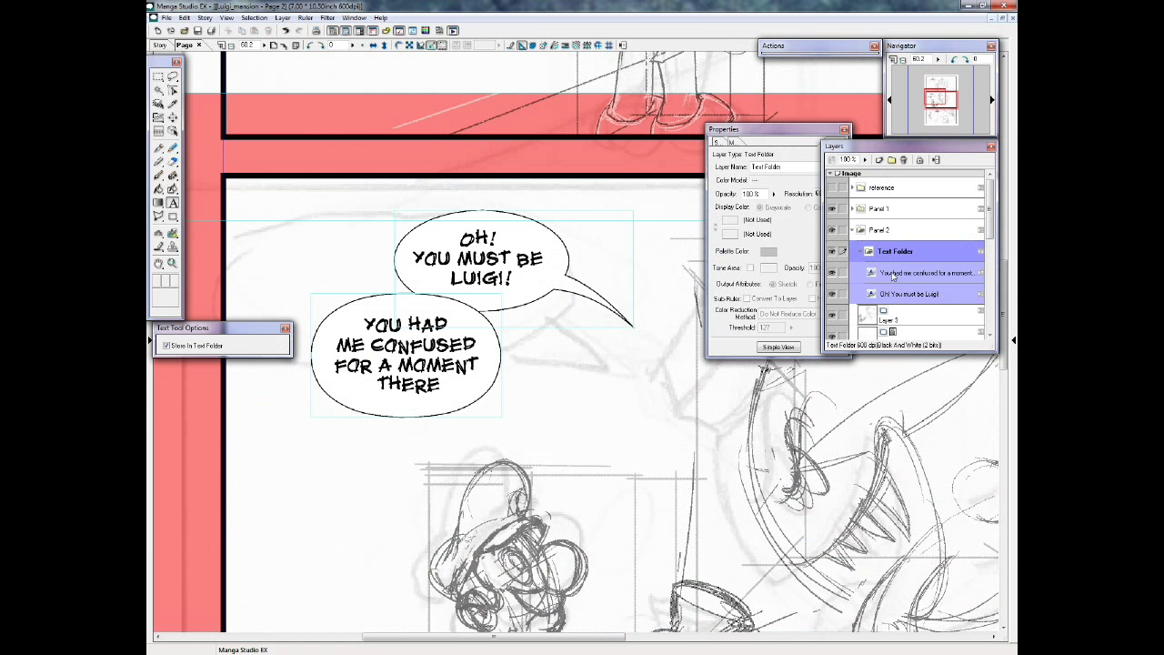
pyautogui.click(893, 274)
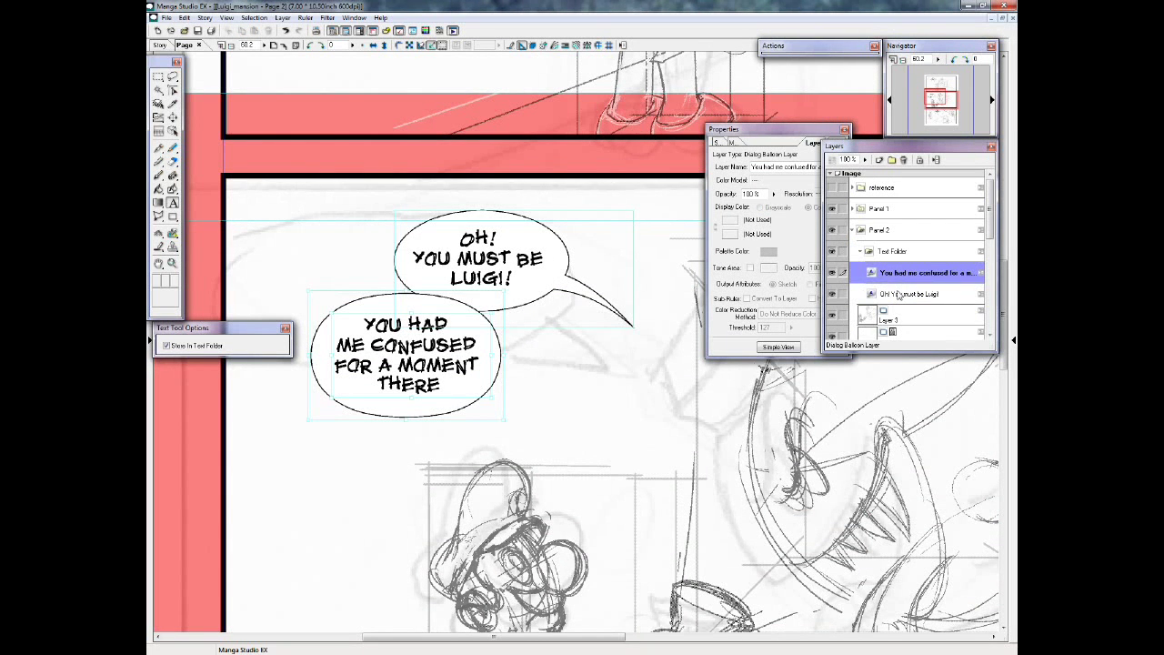
pyautogui.click(899, 296)
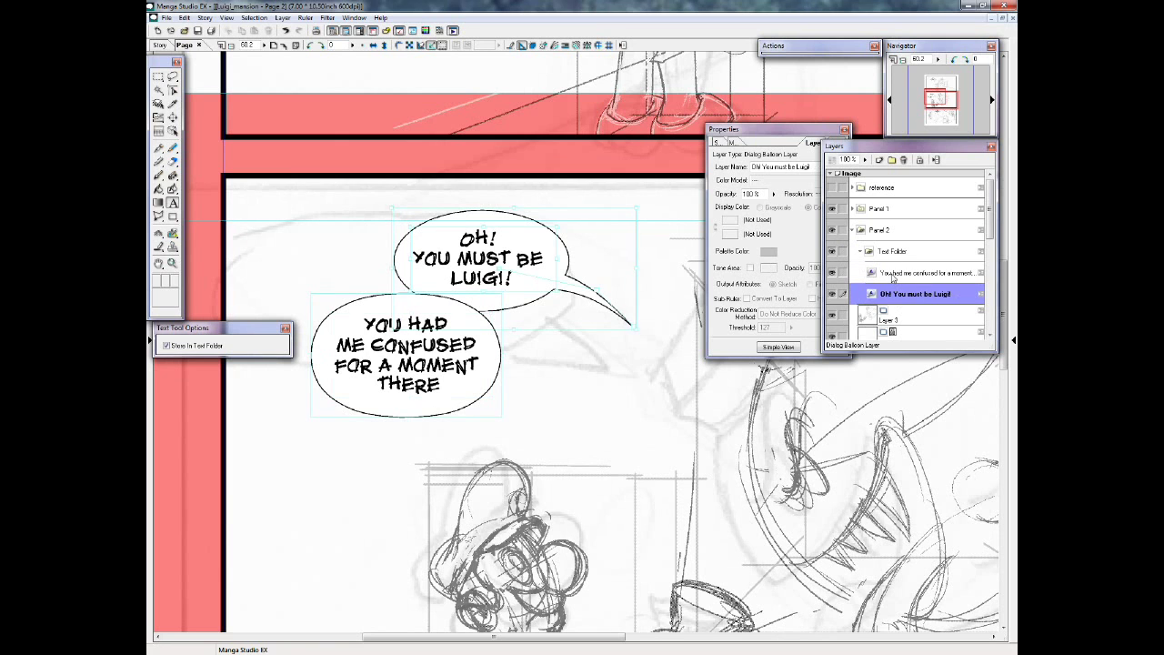
pyautogui.click(893, 275)
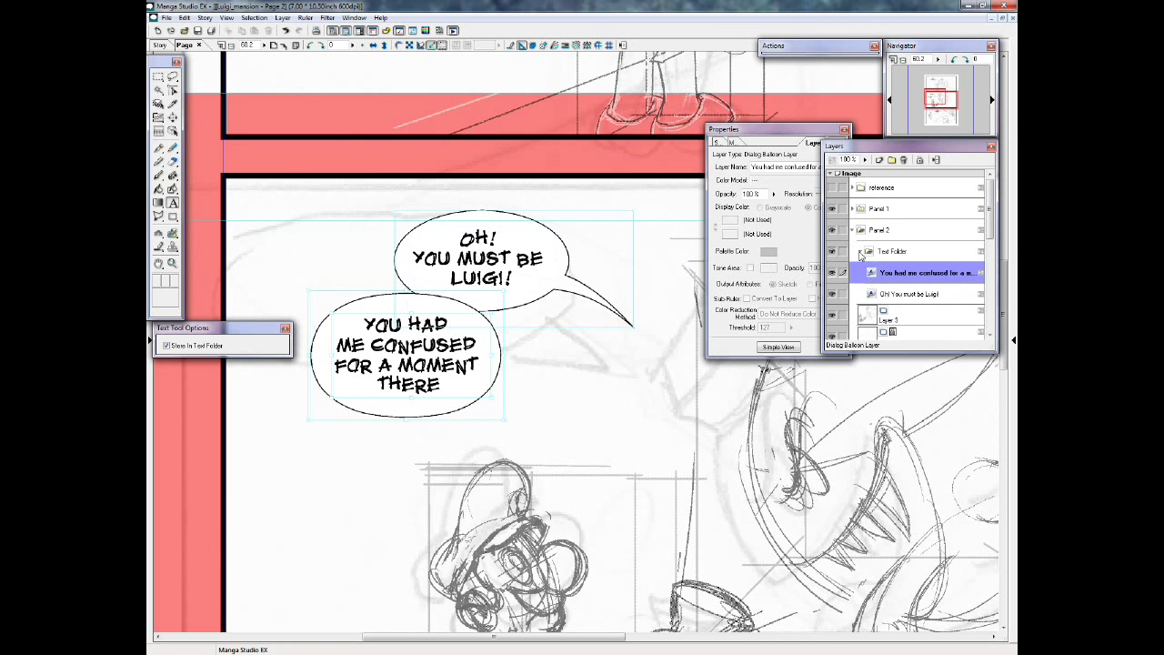
pyautogui.click(903, 257)
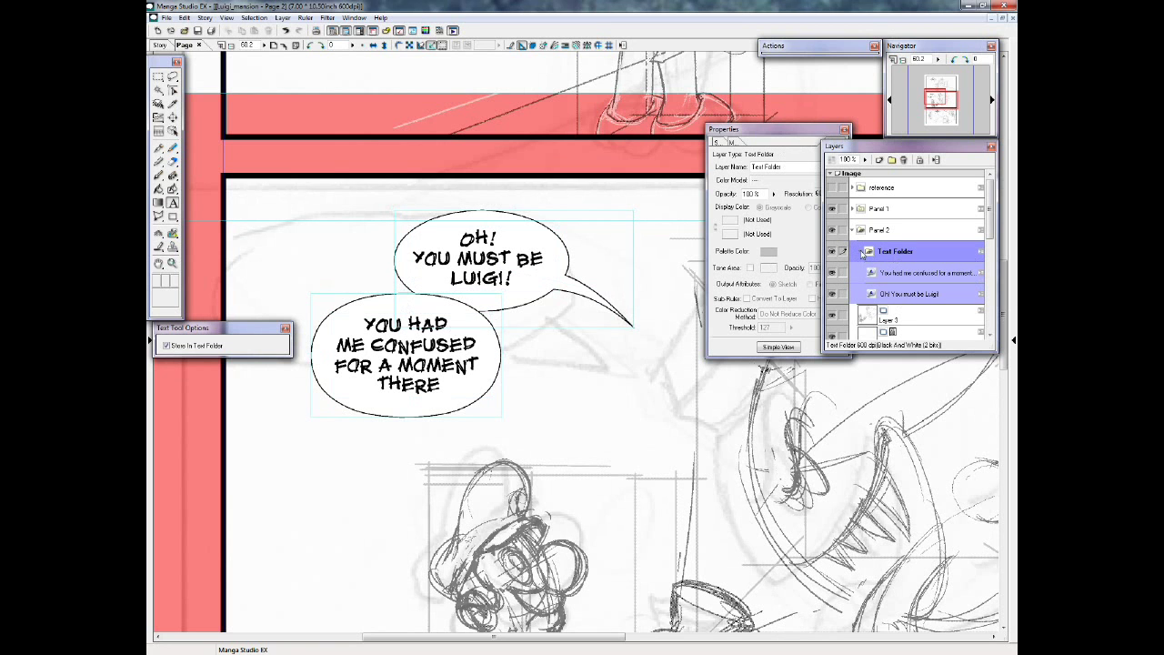
pyautogui.click(861, 253)
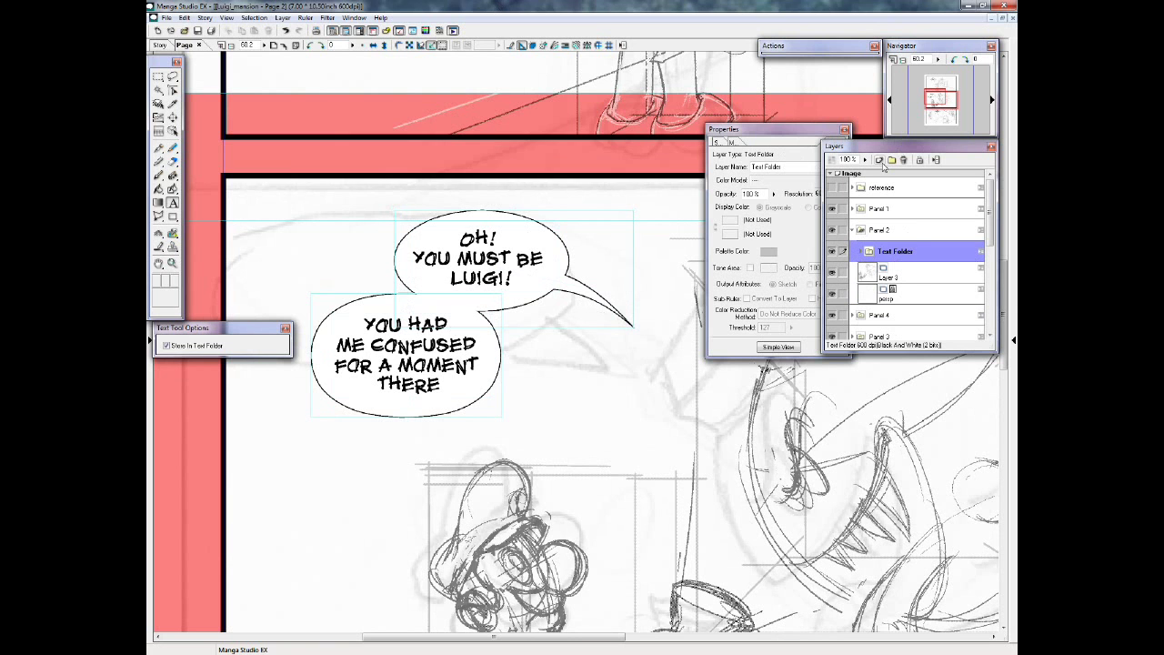
# - Create a new layer of type Text Folder, Text Folder 2, above Panel 2's existing Text Folder
pyautogui.click(878, 160)
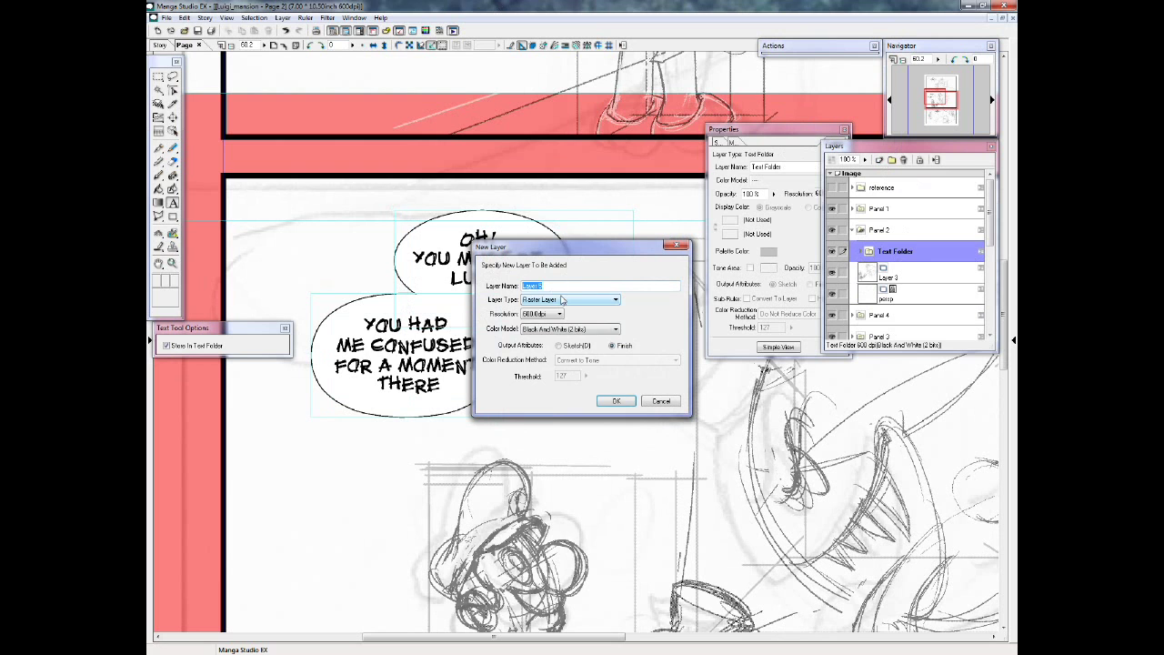
pyautogui.click(561, 301)
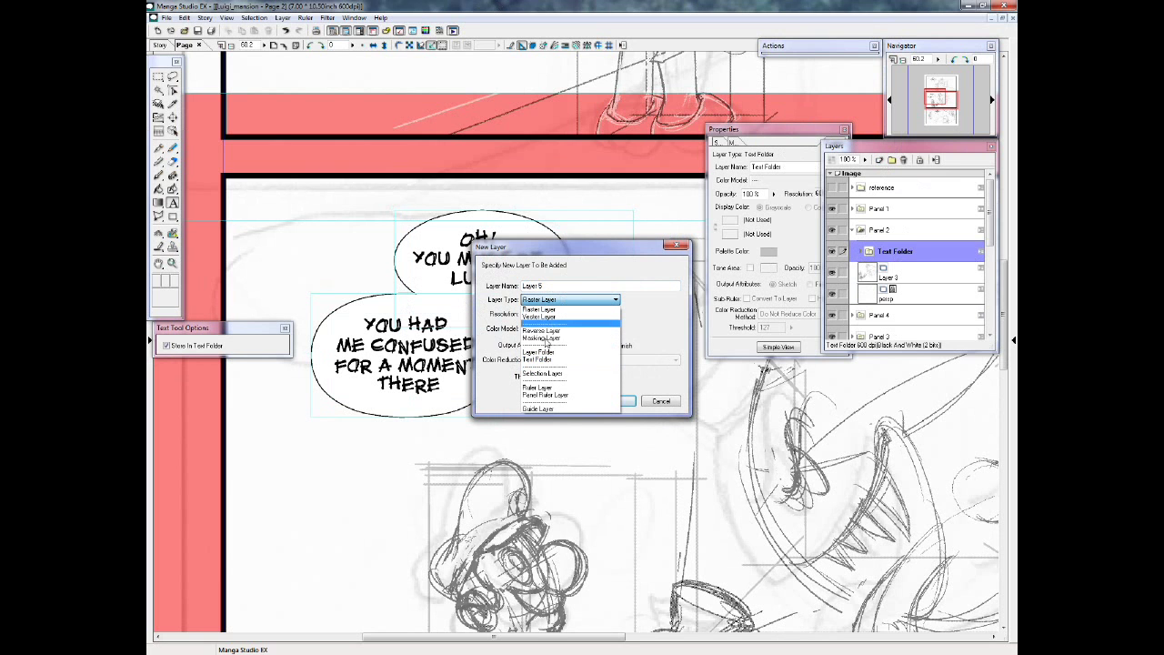
pyautogui.click(535, 362)
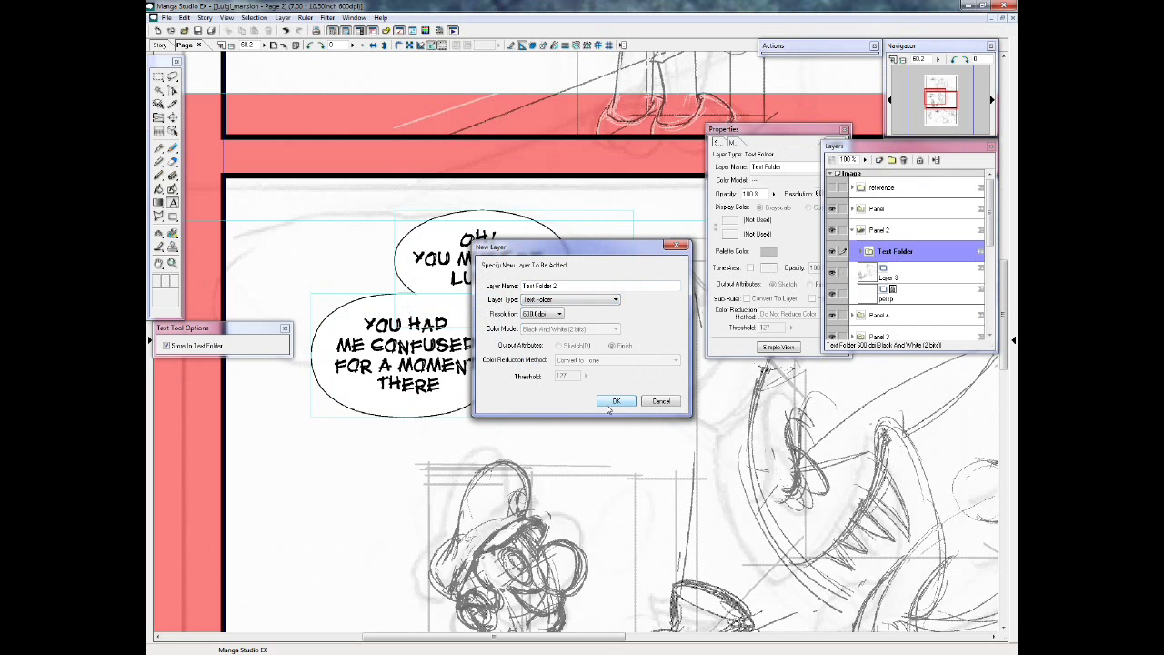
pyautogui.click(614, 402)
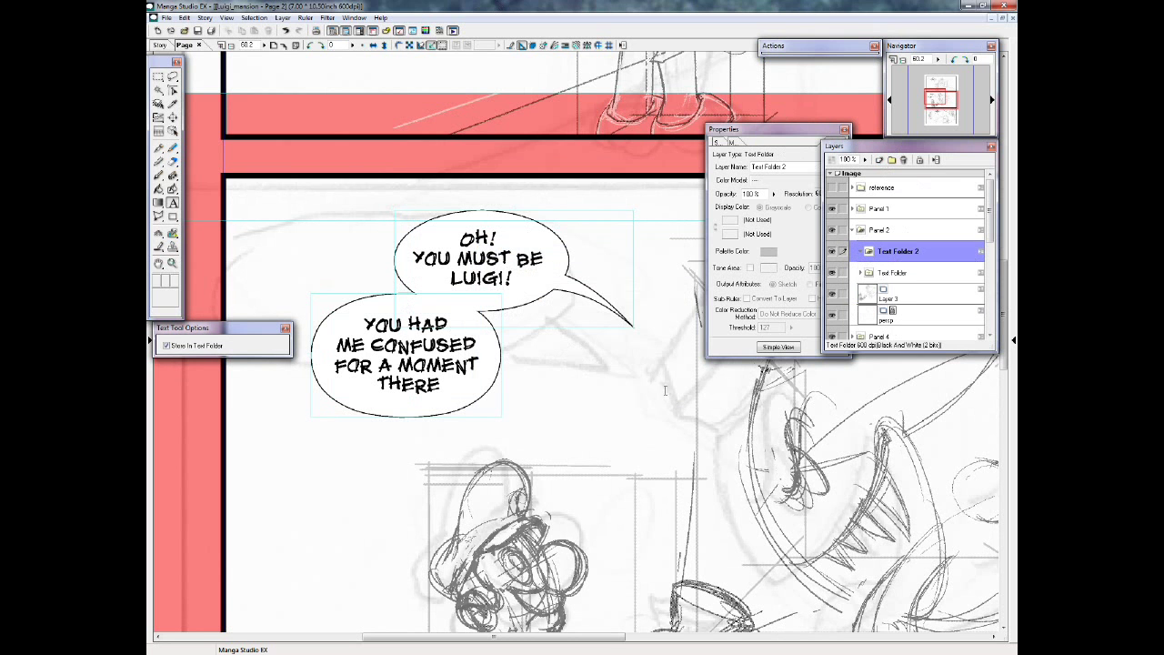
# - Delete the empty Text Folder 2 and collapse the Panel 2 folder
pyautogui.click(904, 162)
pyautogui.click(618, 372)
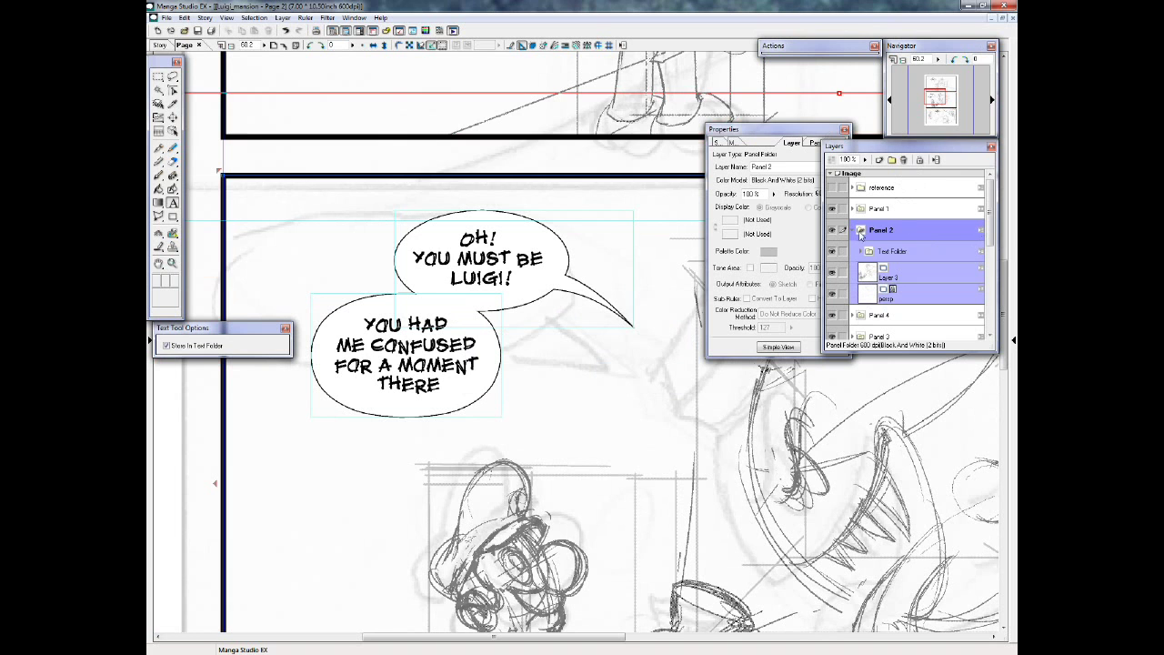
pyautogui.click(851, 229)
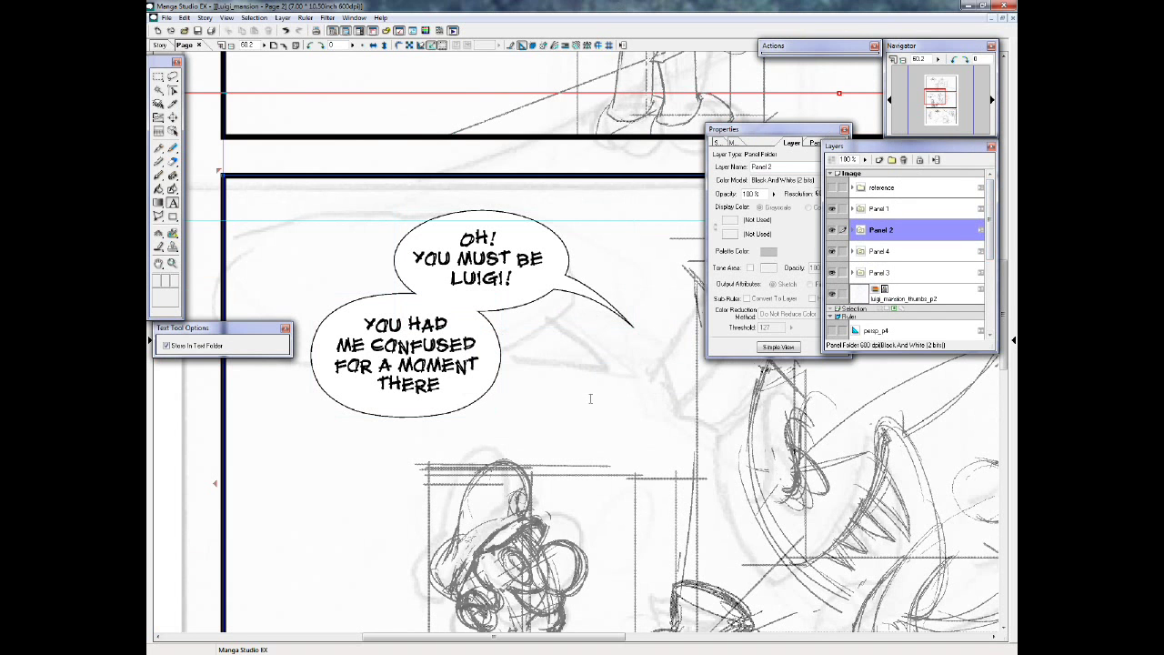
# - Zoom out to 13.7% to show the whole page and select the Object Selector tool
pyautogui.scroll(-5, 591, 399)
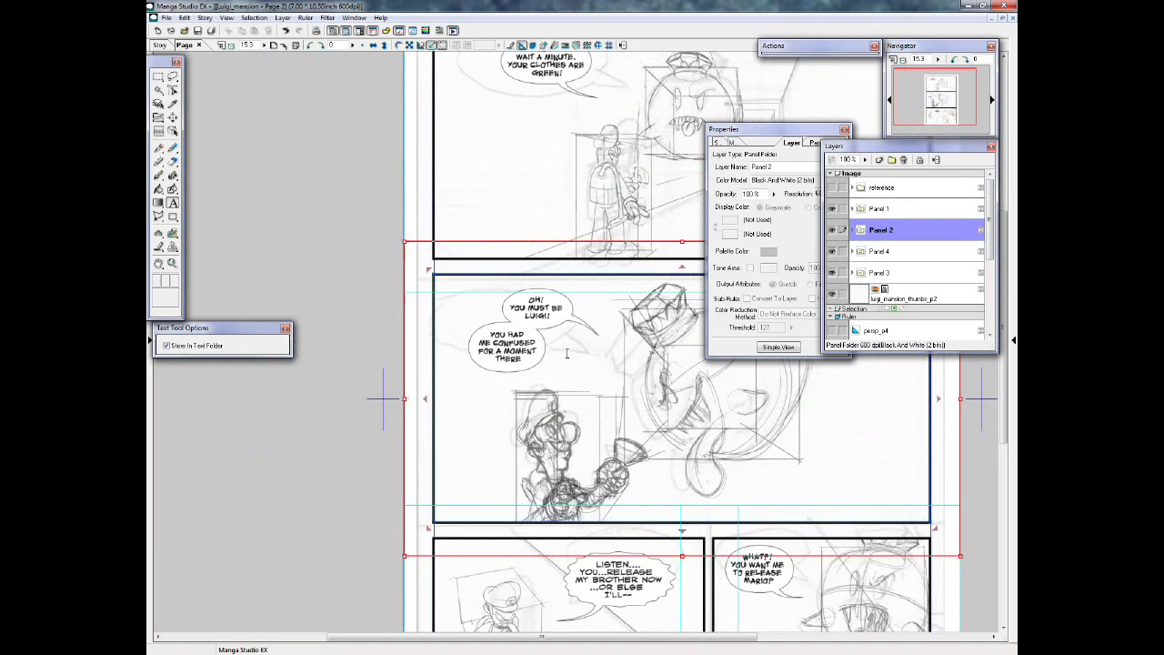
pyautogui.scroll(-1, 567, 353)
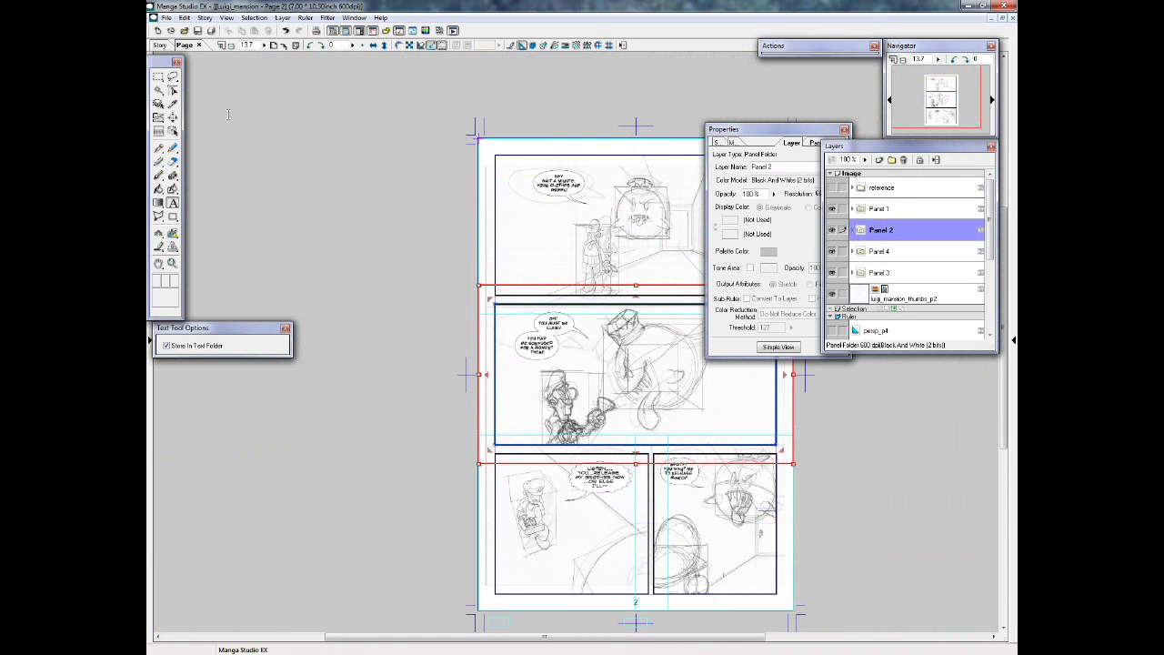
pyautogui.click(173, 90)
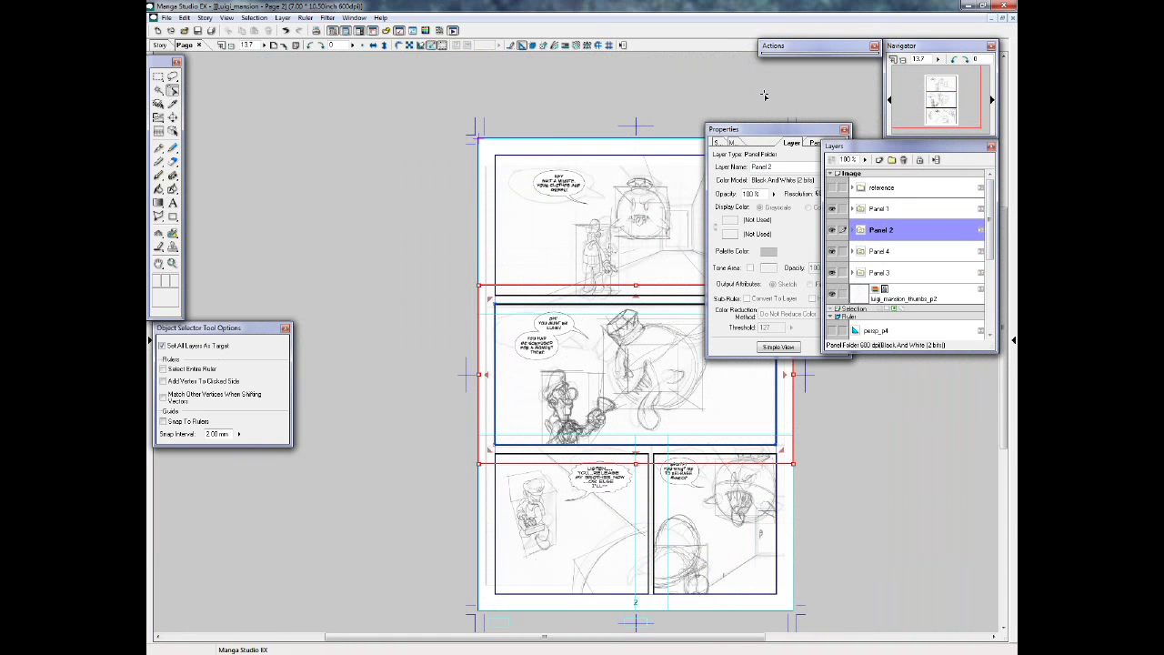
pyautogui.moveTo(814, 130); pyautogui.dragTo(963, 365)
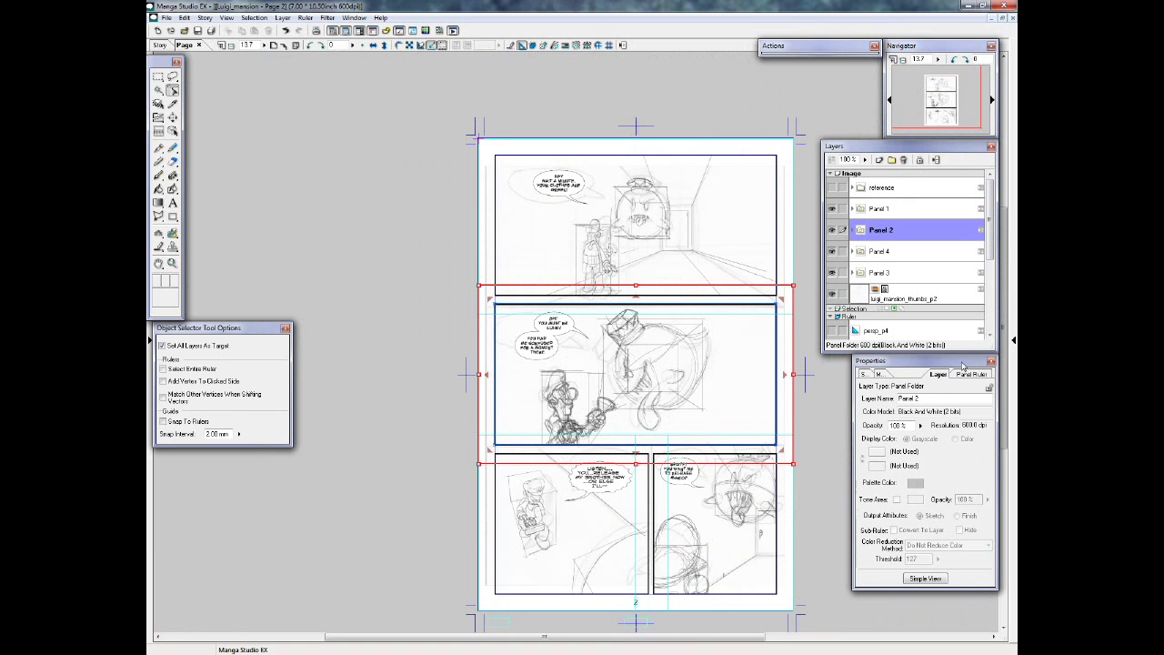